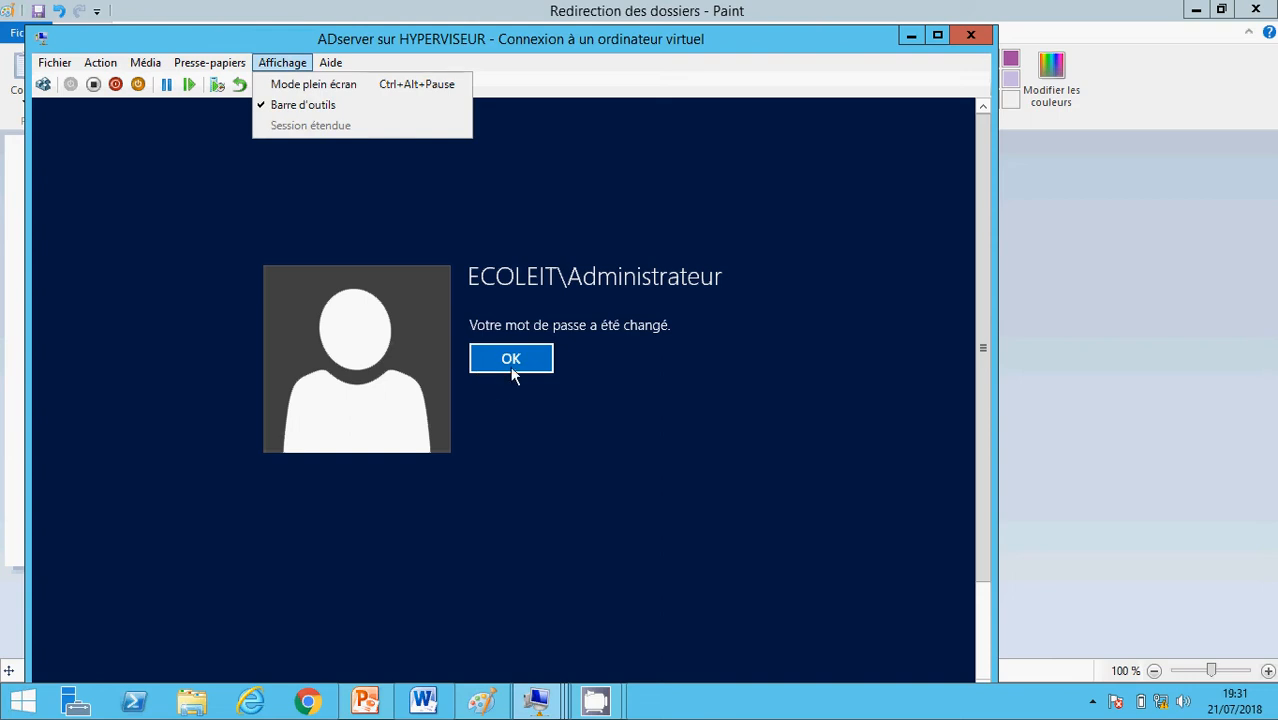
# Step: Acknowledge the password change and switch the ADserver virtual machine to full-screen mode
pyautogui.click(511, 366)
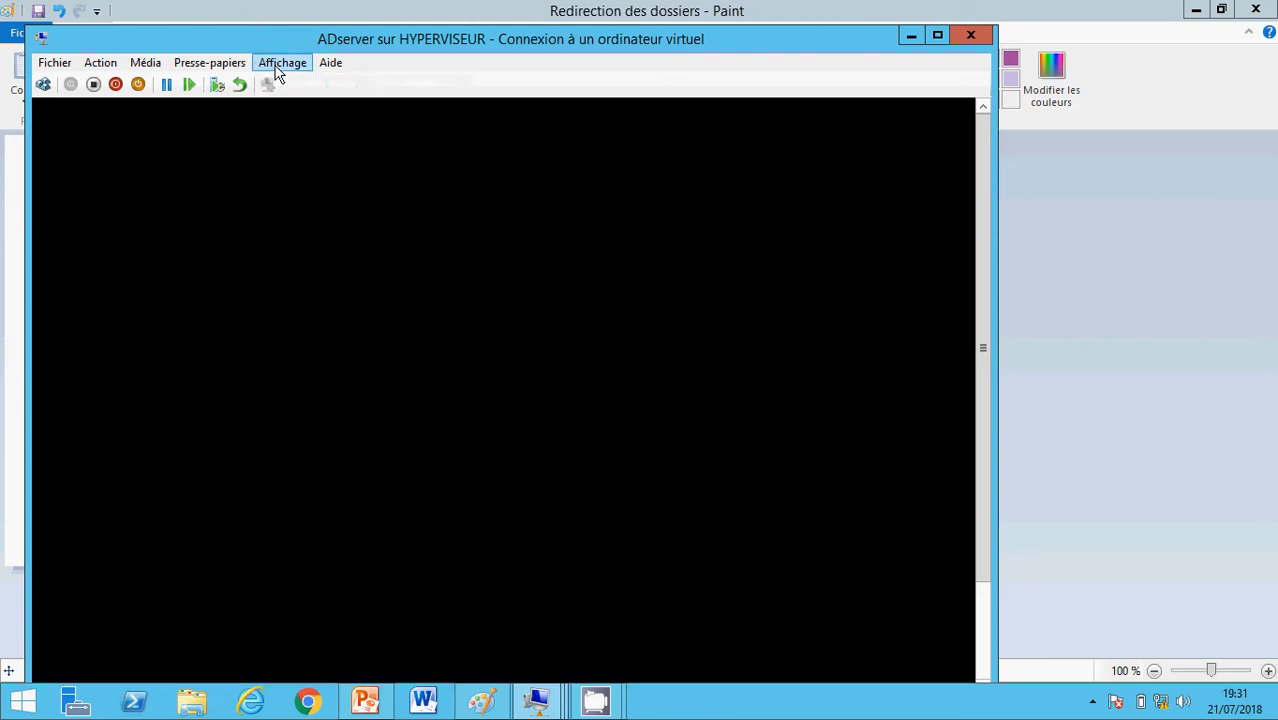
pyautogui.click(280, 64)
pyautogui.click(282, 83)
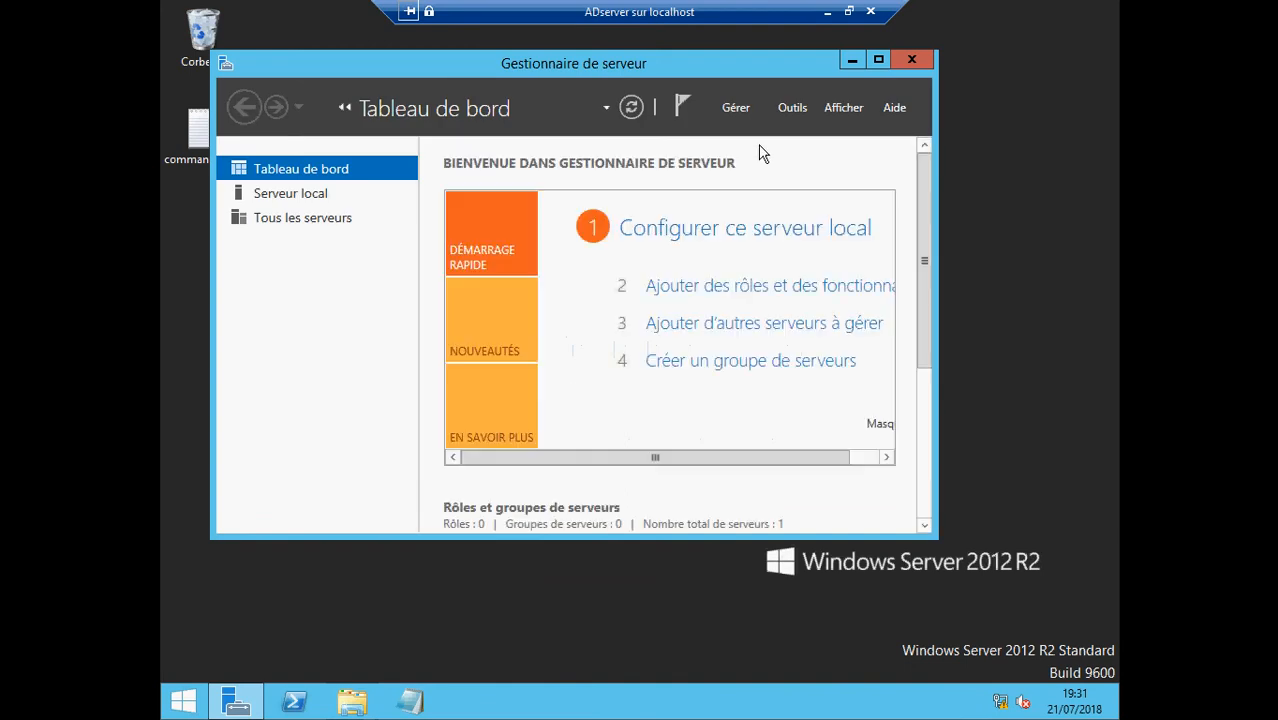
# Step: Create a folder named montest at the root of the local disk C:
pyautogui.click(353, 699)
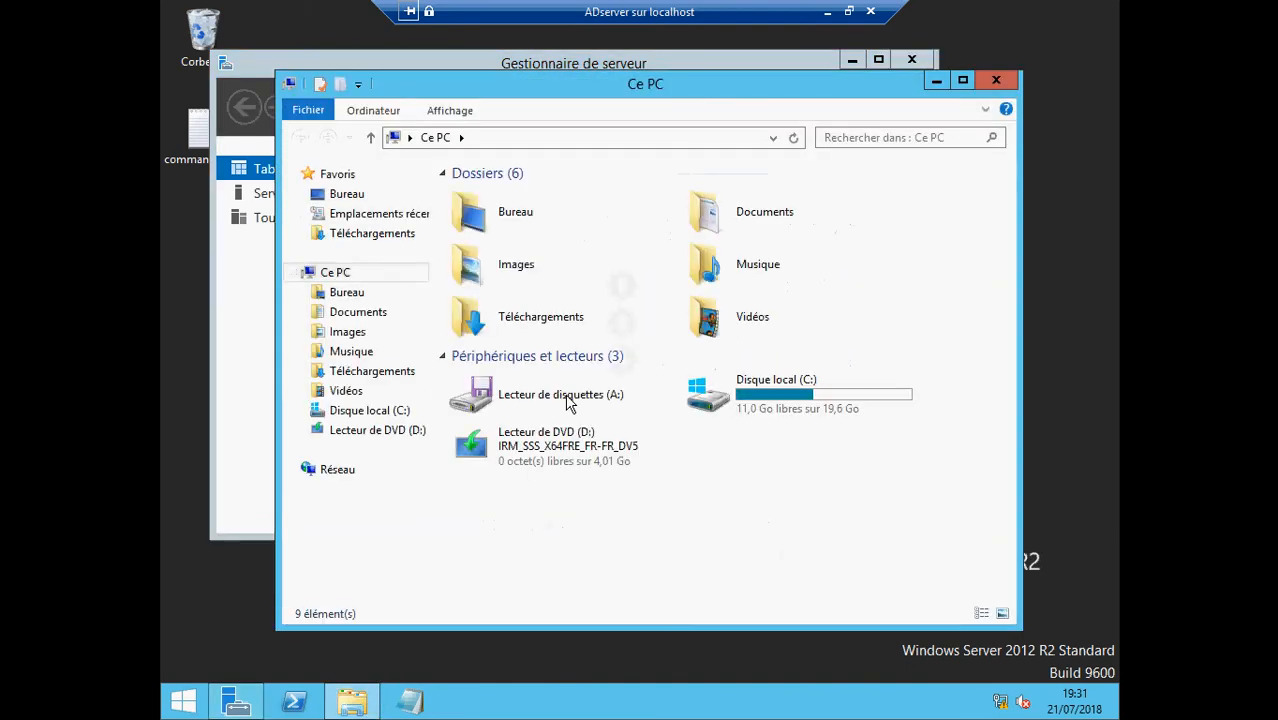
pyautogui.click(712, 410)
pyautogui.doubleClick(712, 410)
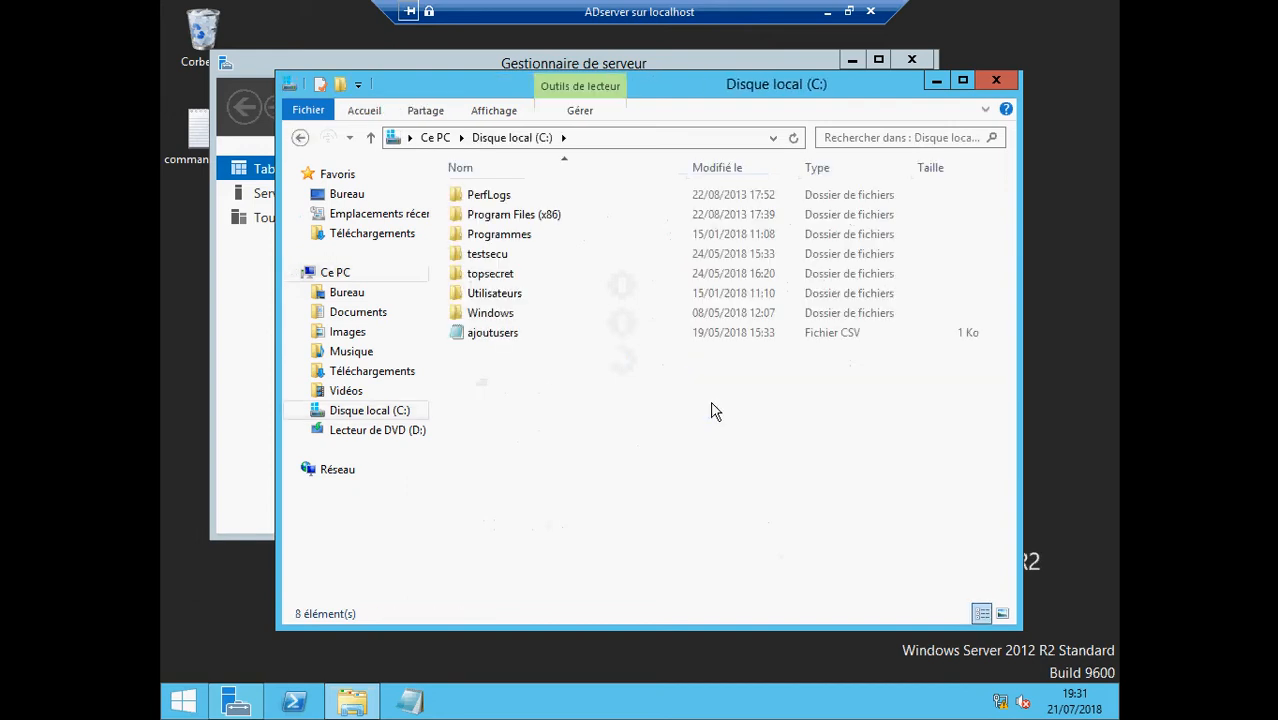
pyautogui.rightClick(545, 385)
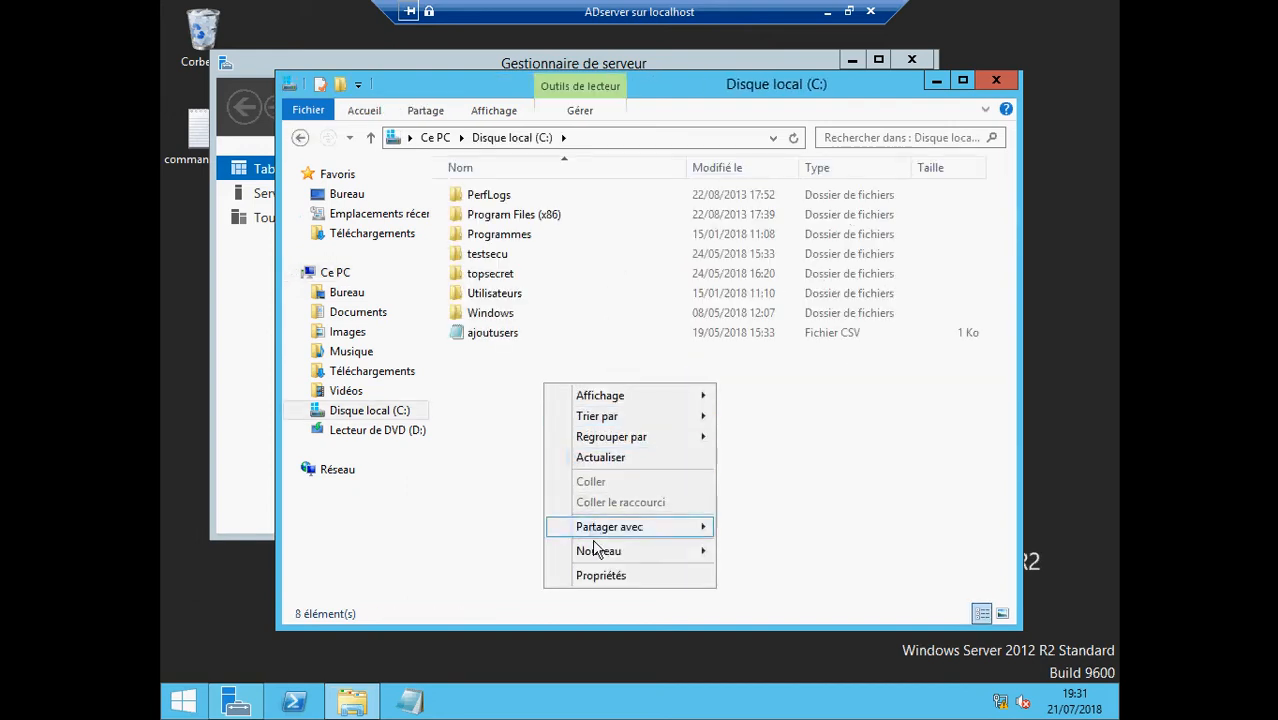
pyautogui.moveTo(664, 551)
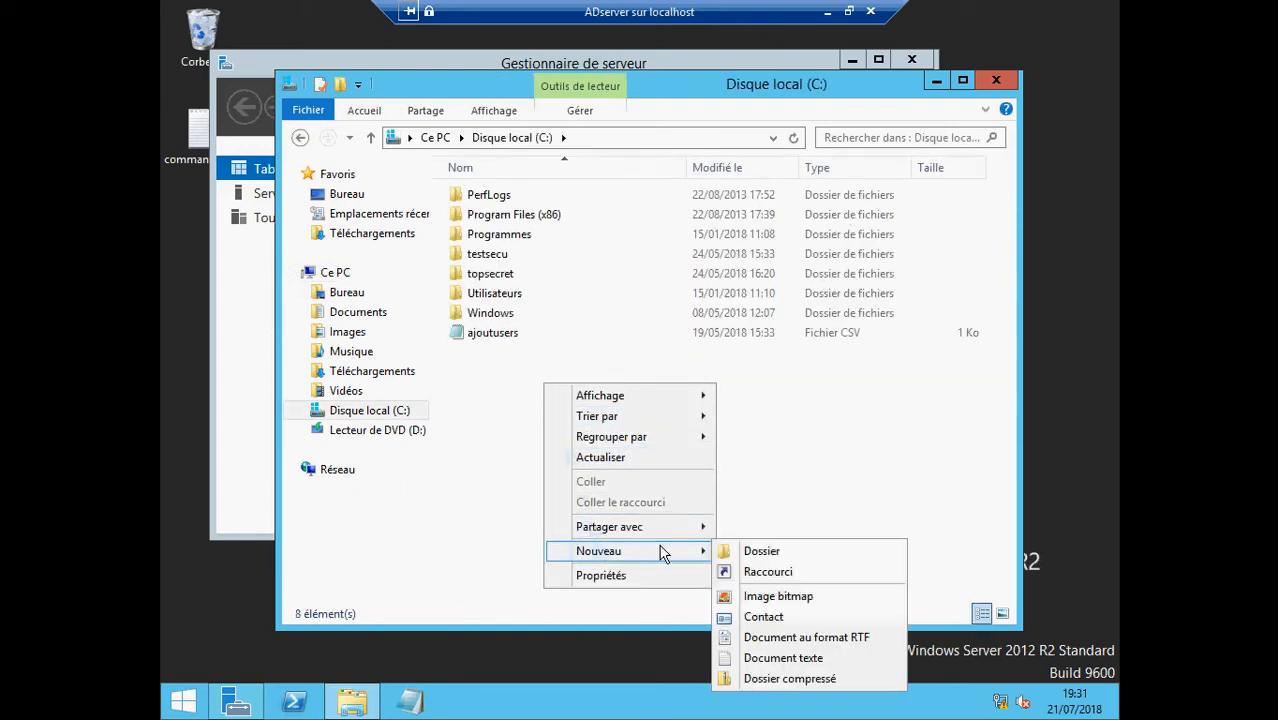
pyautogui.click(760, 551)
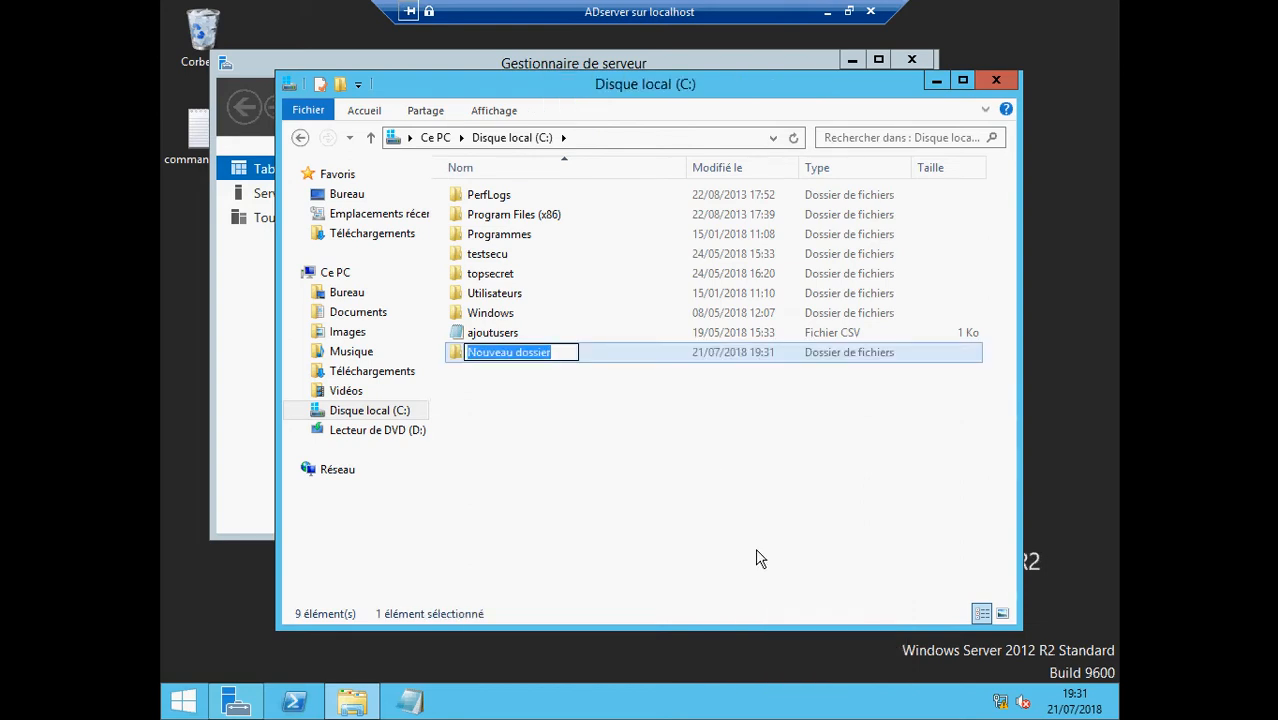
pyautogui.write('montest')
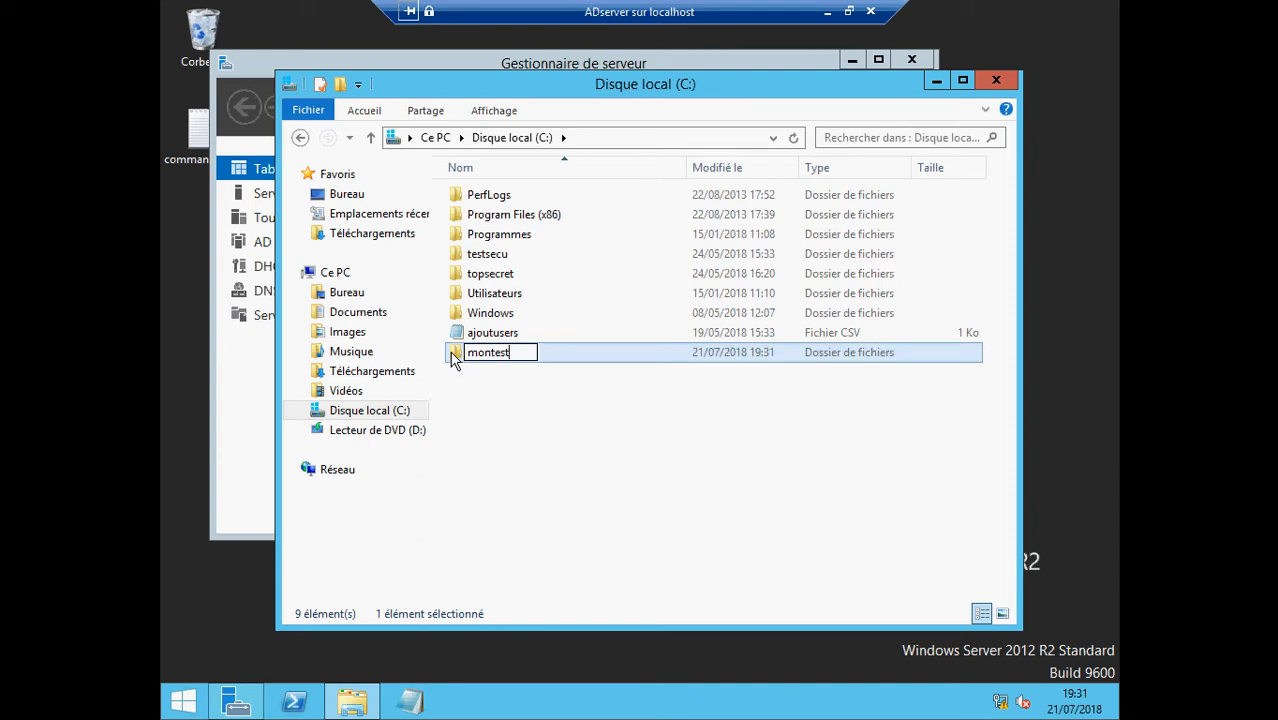
pyautogui.press('Return')
# Step: Share the montest folder with Tout le monde at the Lecture/écriture permission level
pyautogui.rightClick(455, 357)
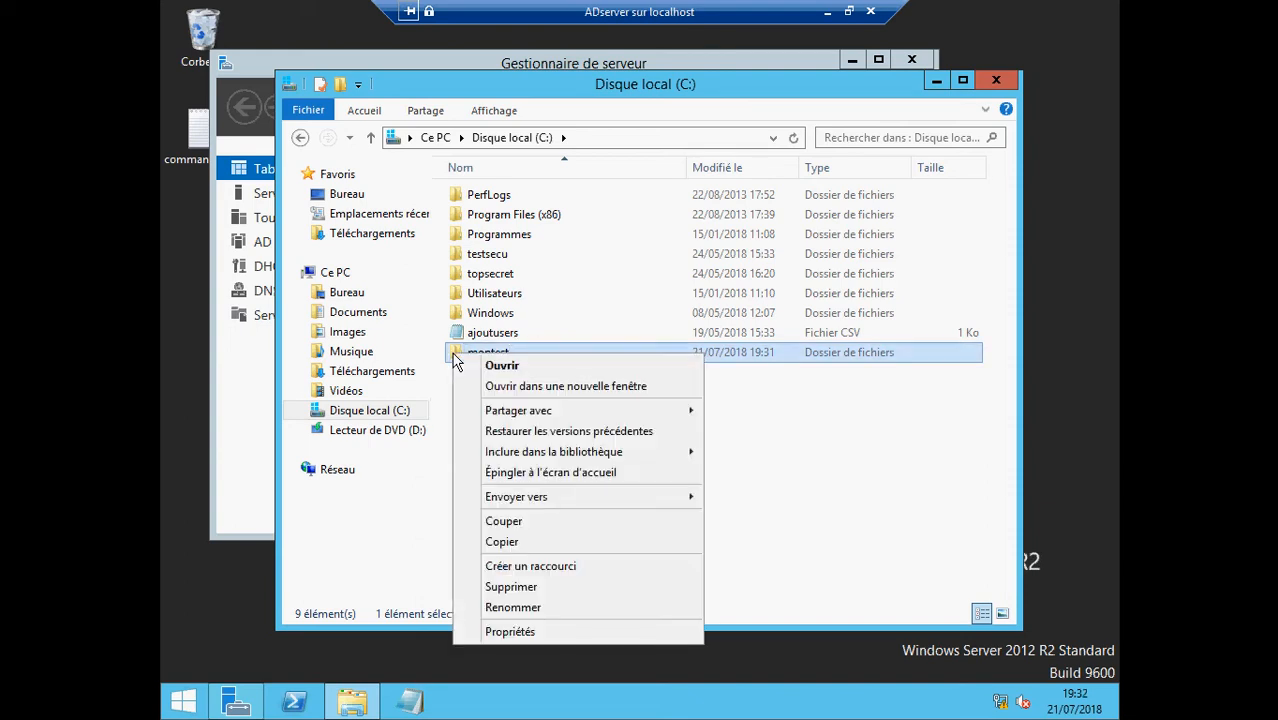
pyautogui.click(518, 631)
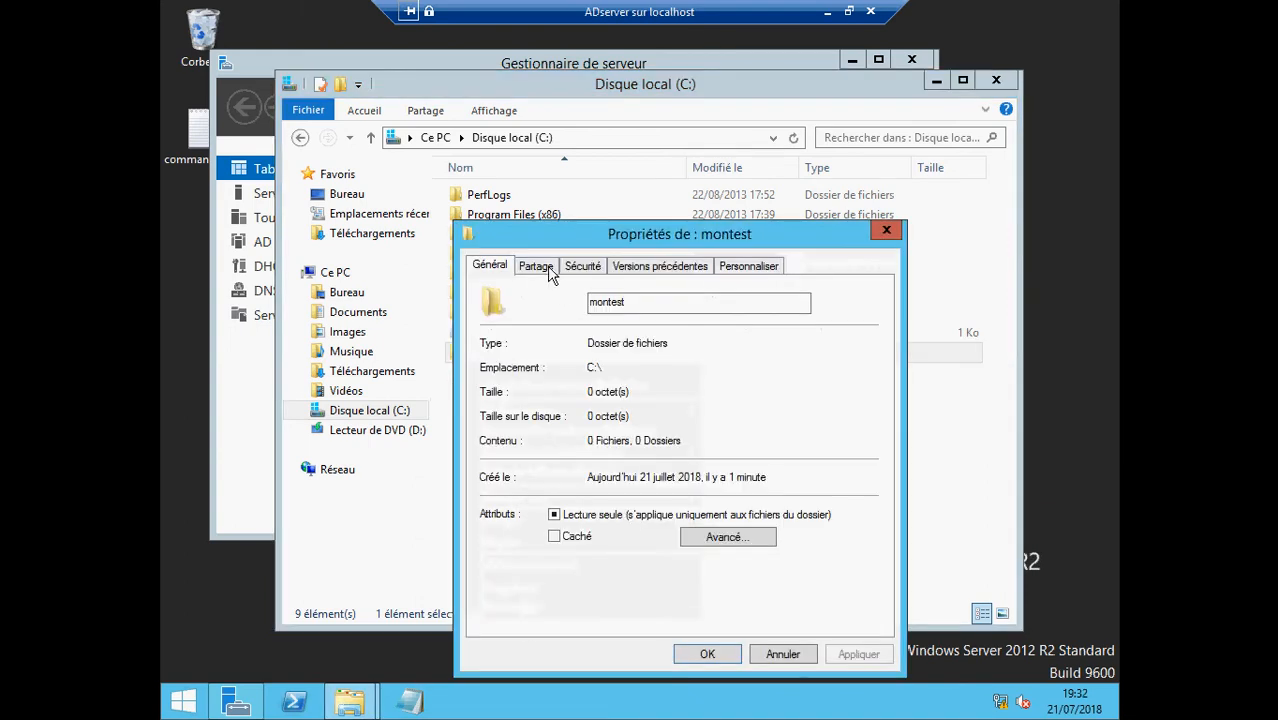
pyautogui.click(549, 274)
pyautogui.click(520, 395)
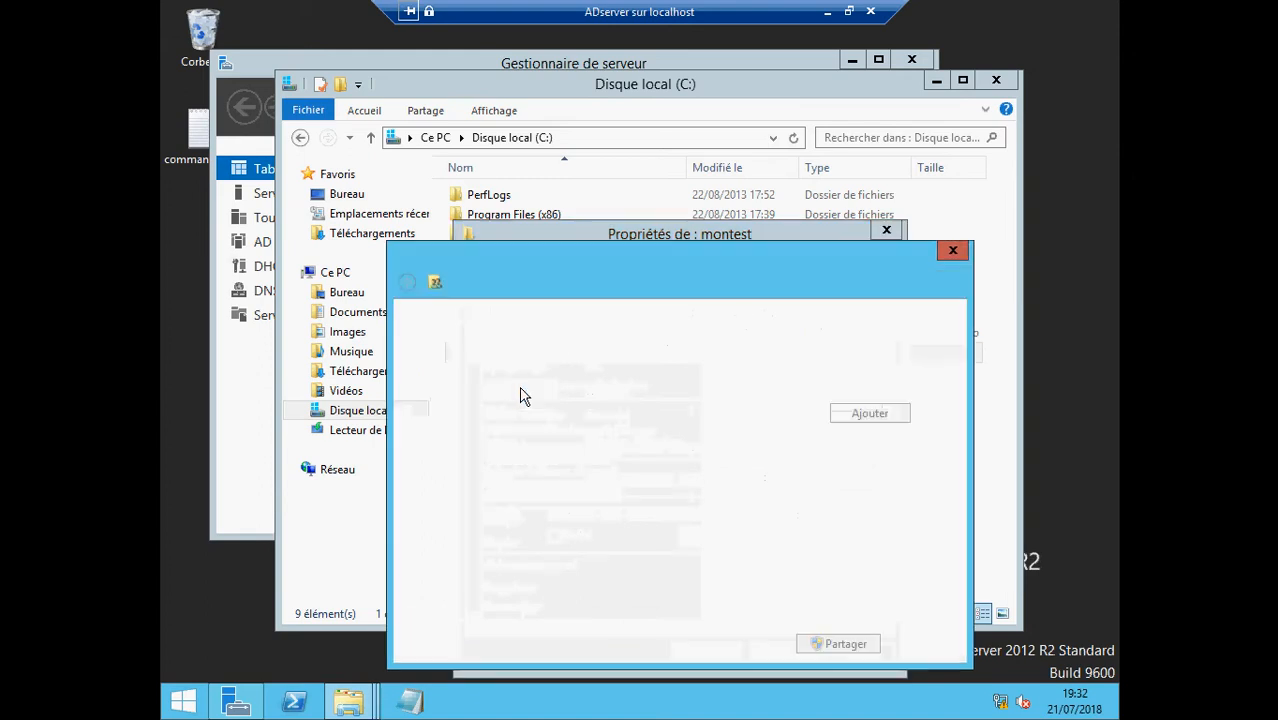
pyautogui.click(816, 413)
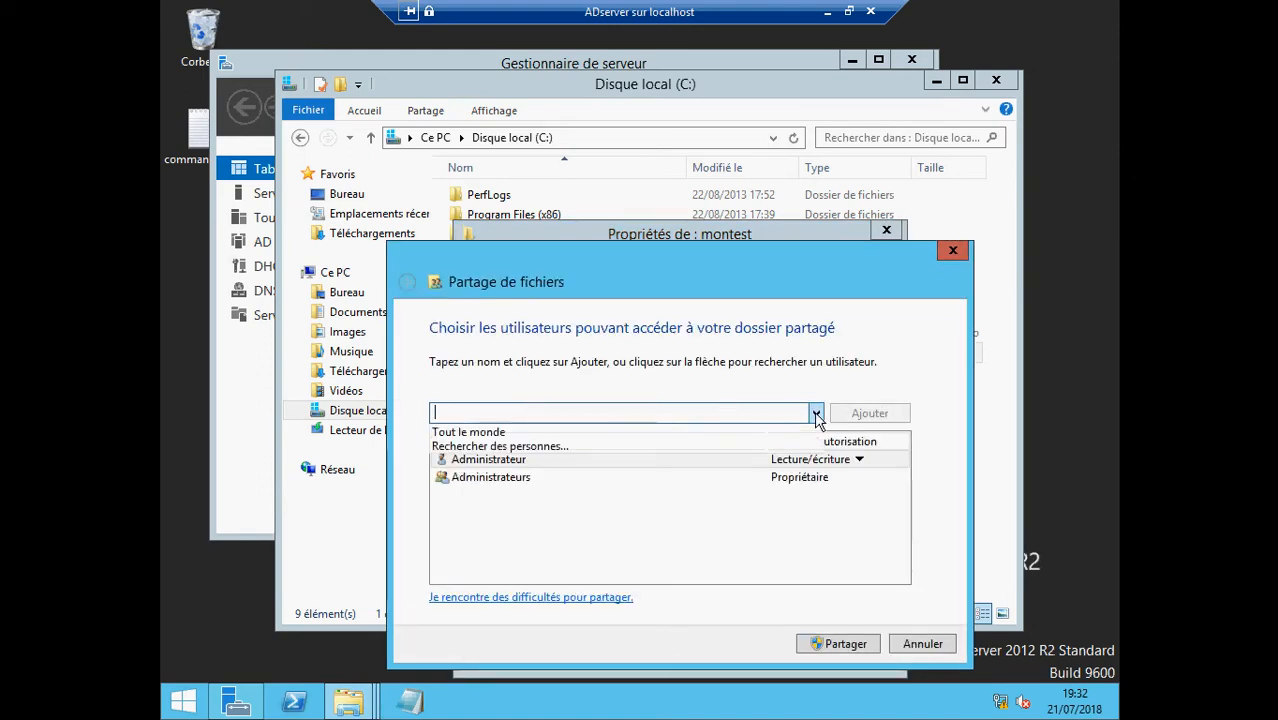
pyautogui.click(811, 432)
pyautogui.click(879, 414)
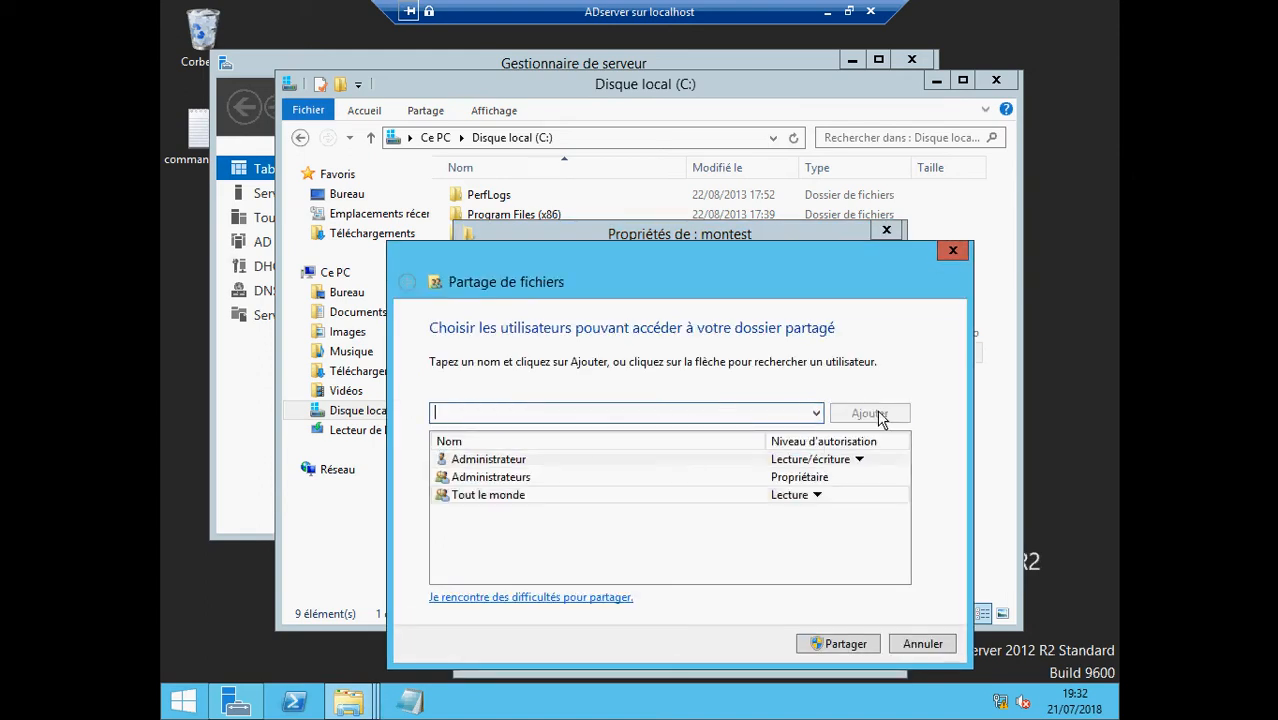
pyautogui.click(817, 495)
pyautogui.click(845, 519)
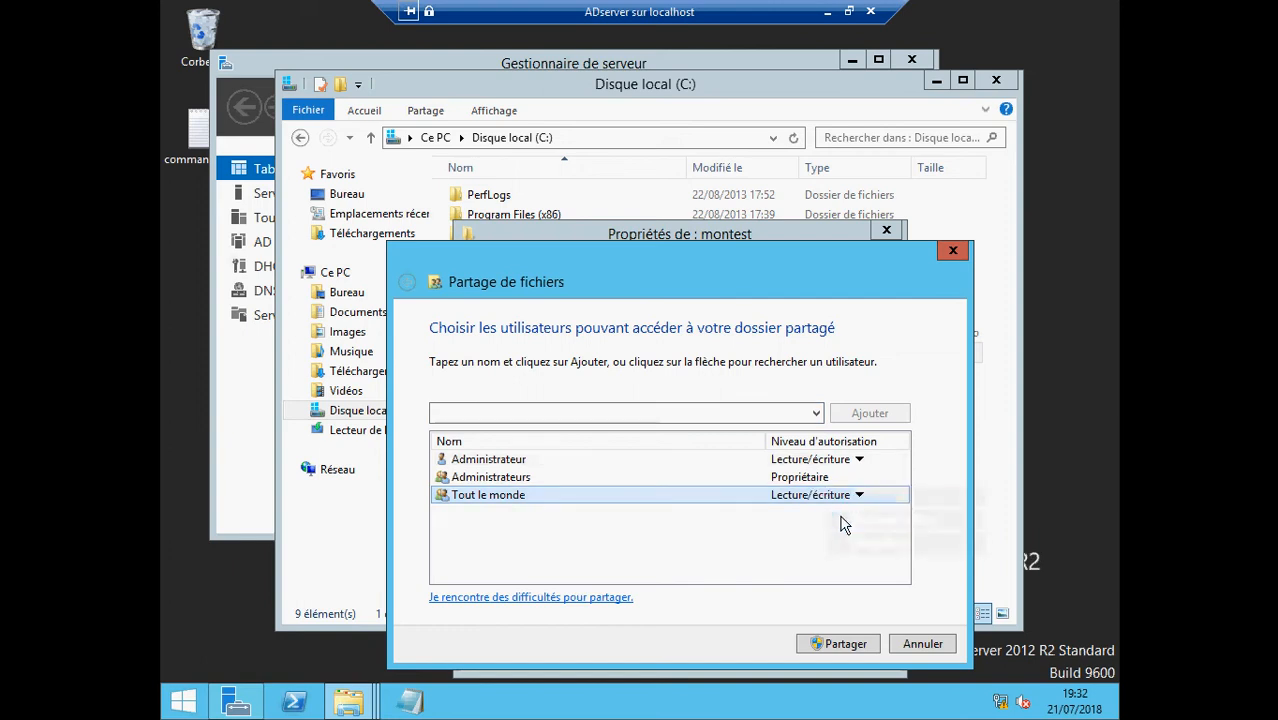
pyautogui.click(843, 645)
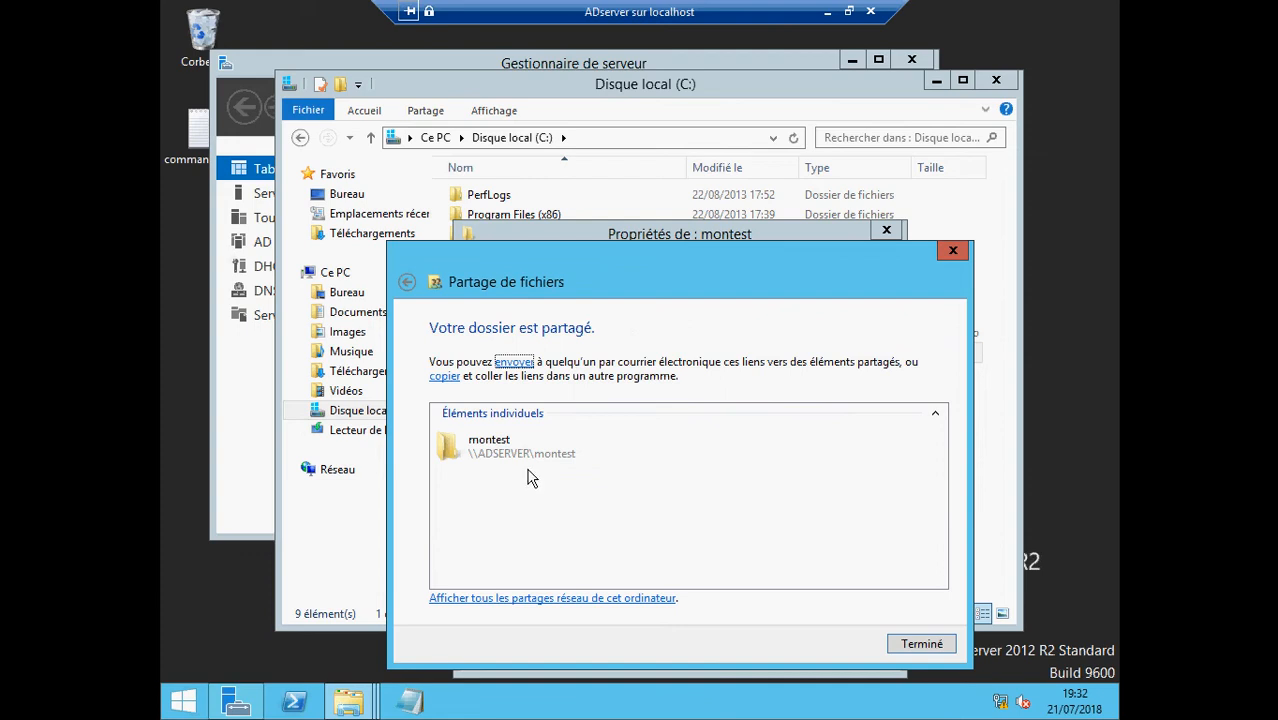
pyautogui.click(921, 644)
# Step: Check the security permissions of the montest folder, and close its properties and the file explorer
pyautogui.click(589, 266)
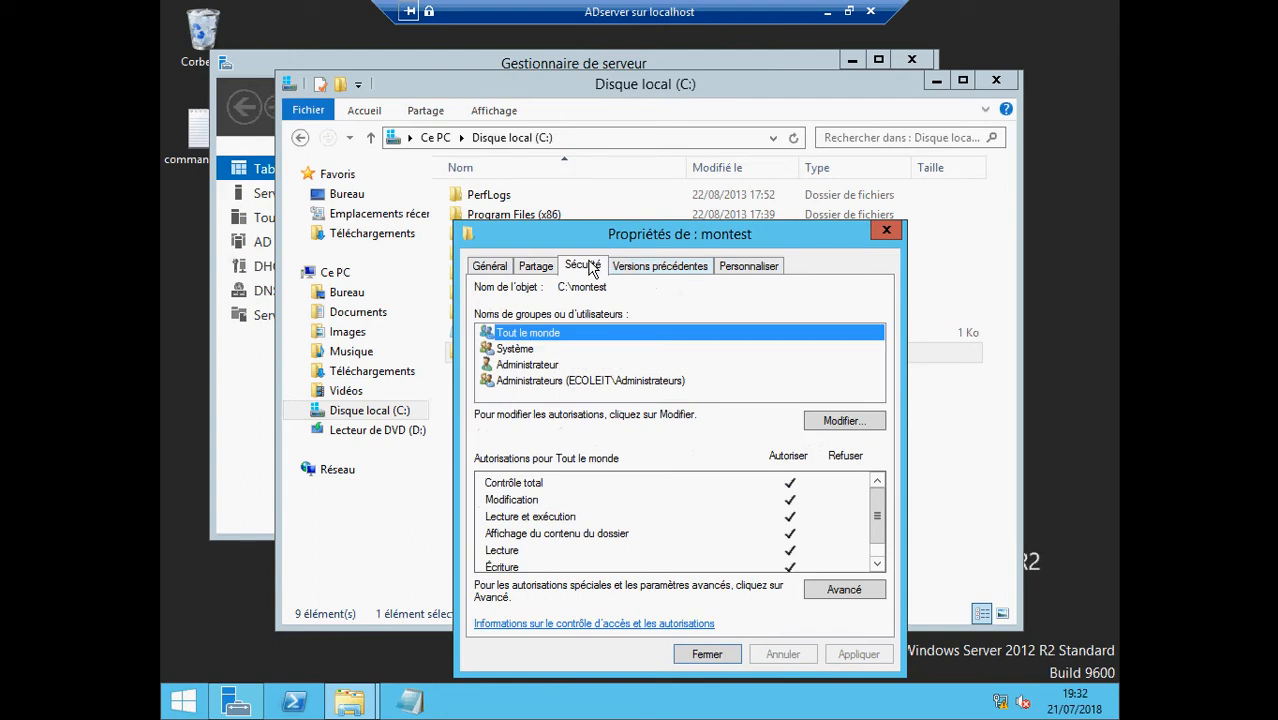
pyautogui.click(886, 231)
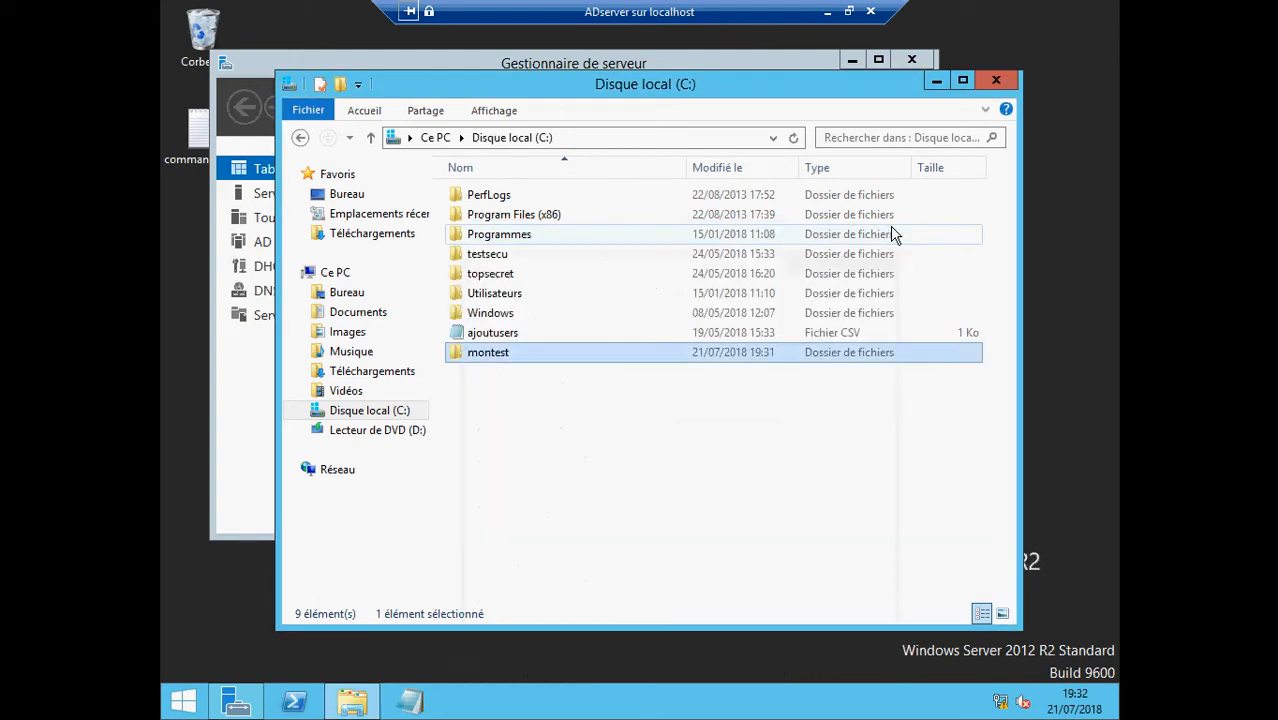
pyautogui.click(1002, 84)
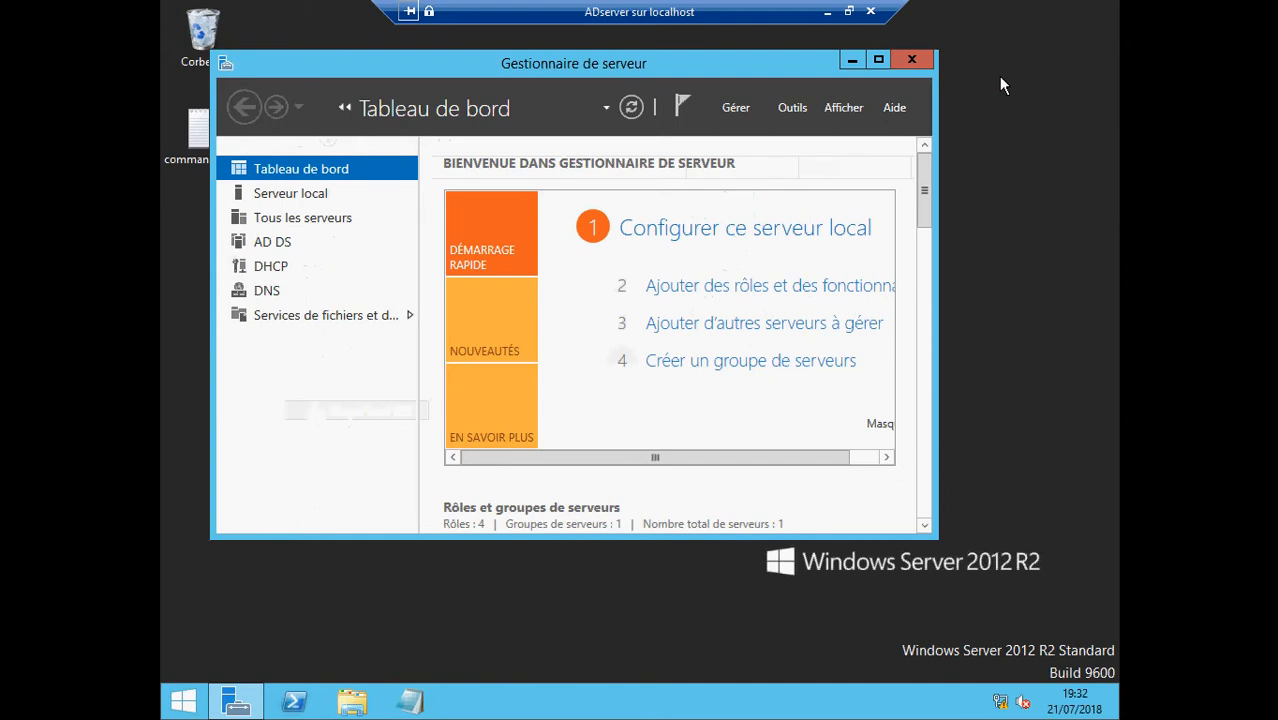
# Step: Open the Group Policy Management console, minimize the server manager, and expand the forest down to the ecoleit.edu domain's contents
pyautogui.click(792, 108)
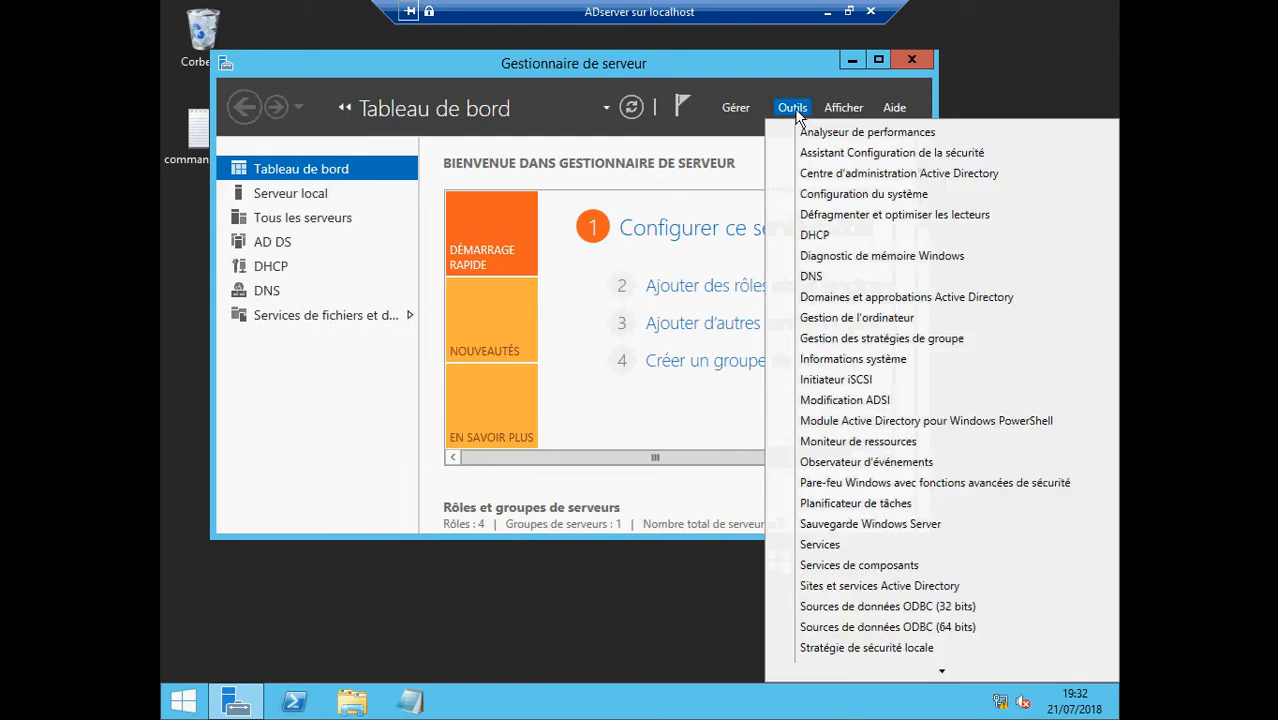
pyautogui.click(857, 339)
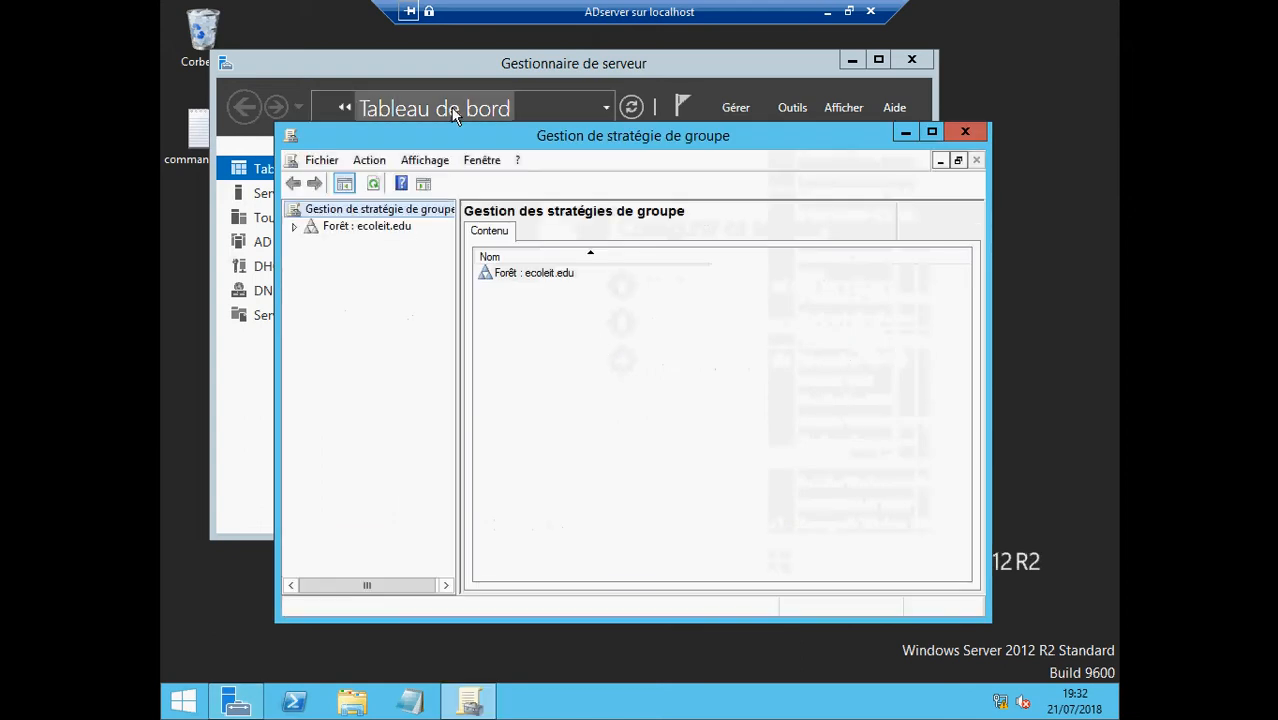
pyautogui.click(848, 60)
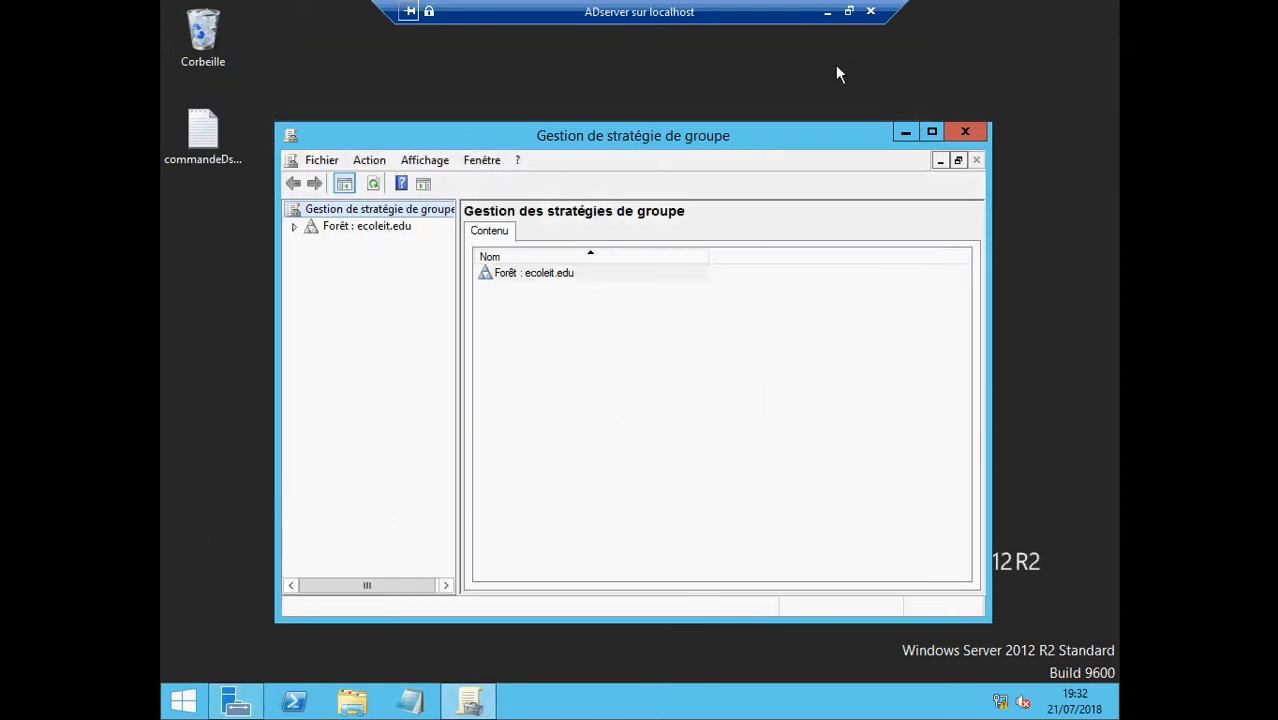
pyautogui.click(295, 227)
pyautogui.click(313, 244)
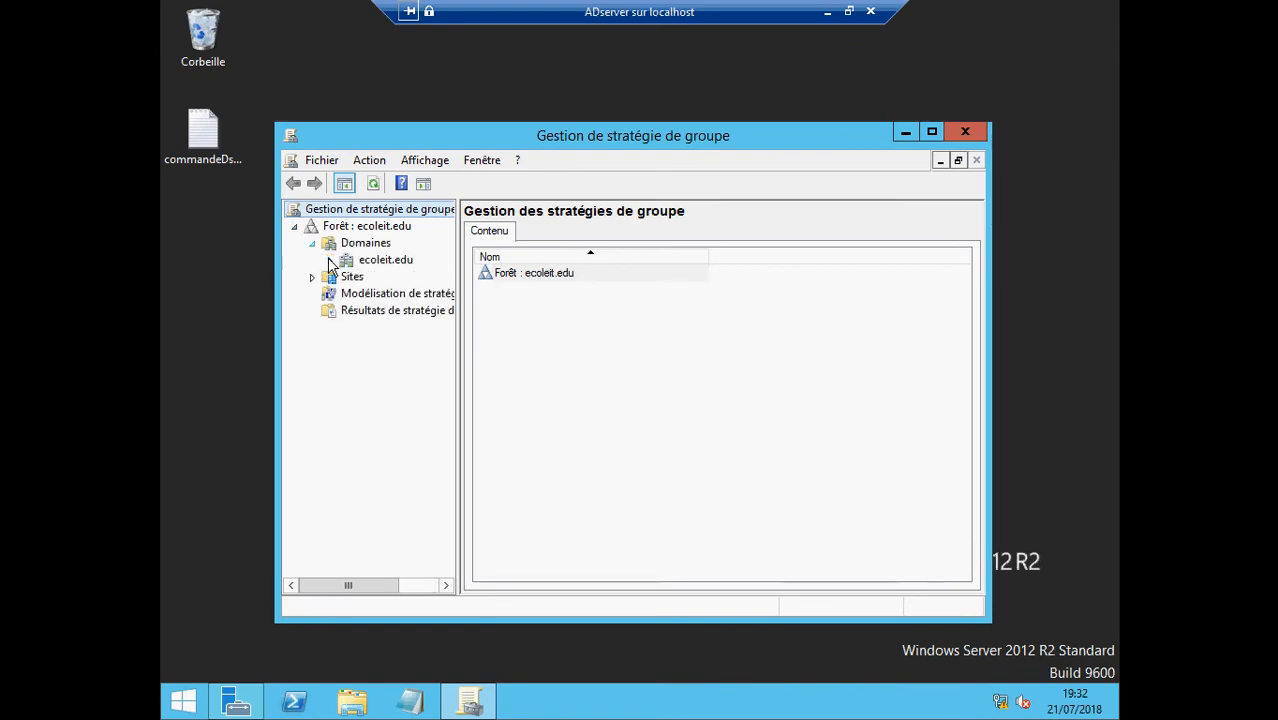
pyautogui.click(330, 260)
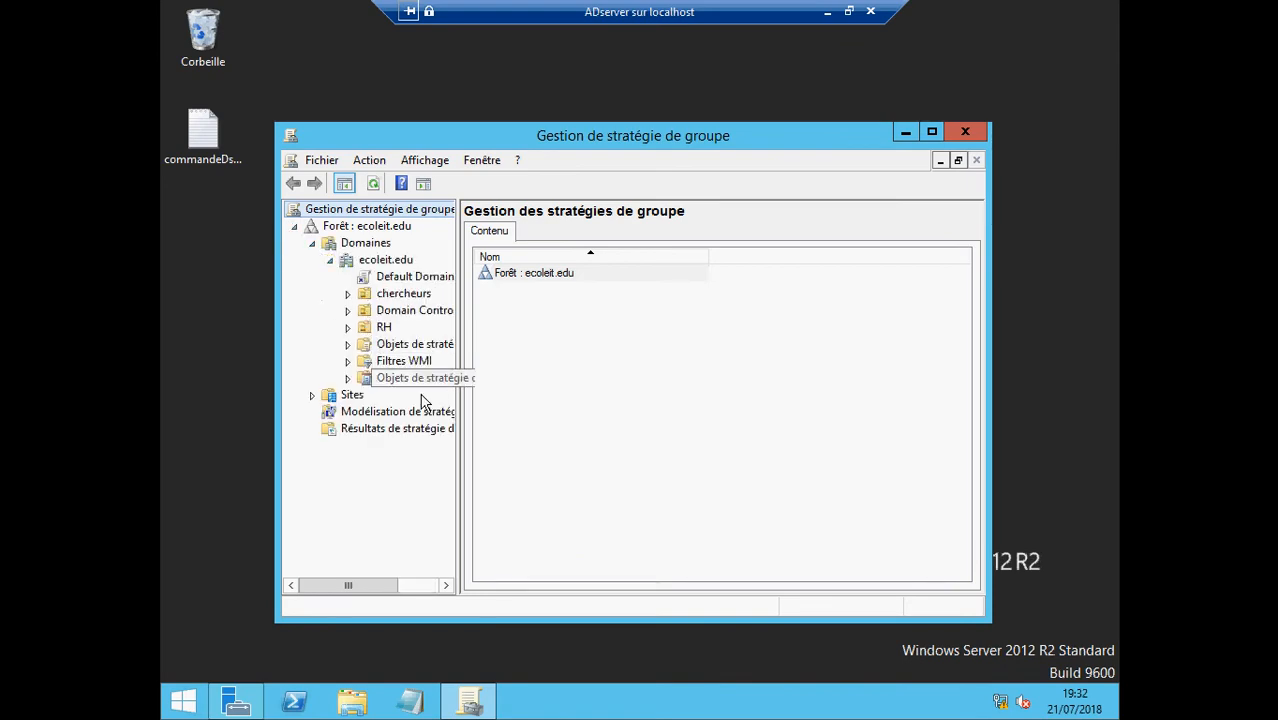
# Step: Create a new group policy object named montest in the ecoleit.edu domain, without a Starter GPO source
pyautogui.rightClick(393, 350)
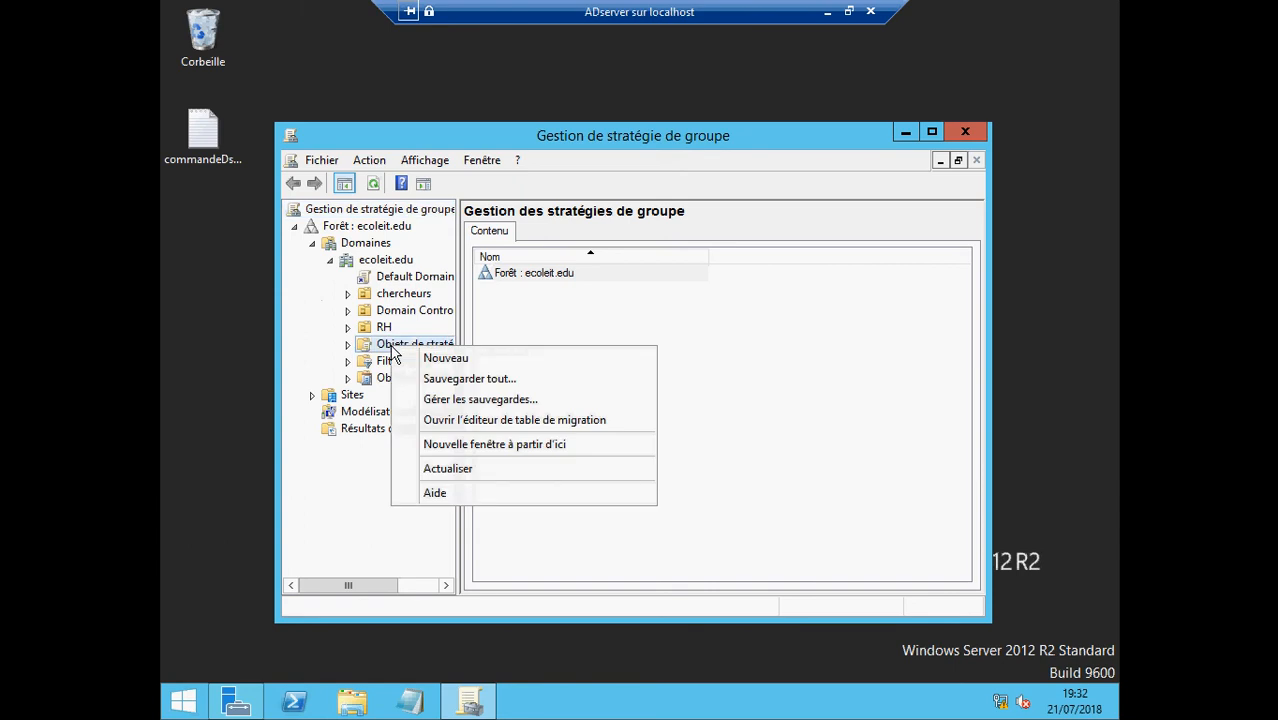
pyautogui.click(423, 357)
pyautogui.write('m')
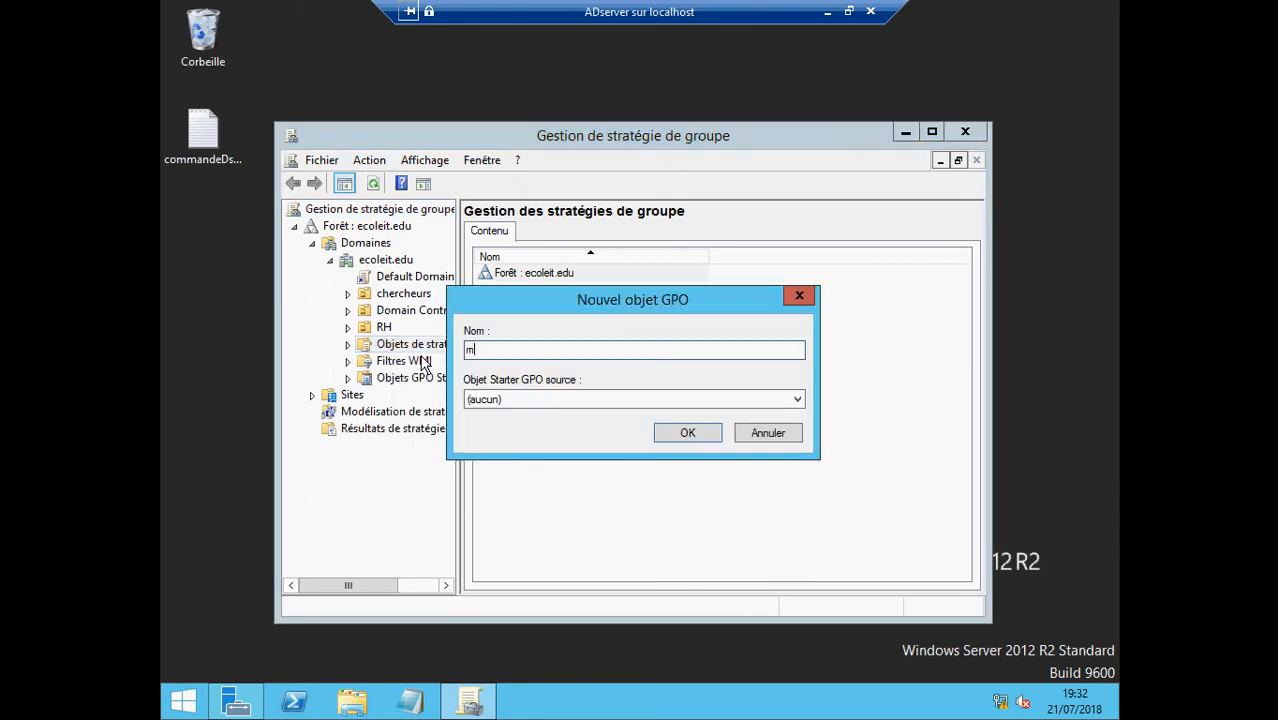
pyautogui.write('ontest')
pyautogui.click(680, 433)
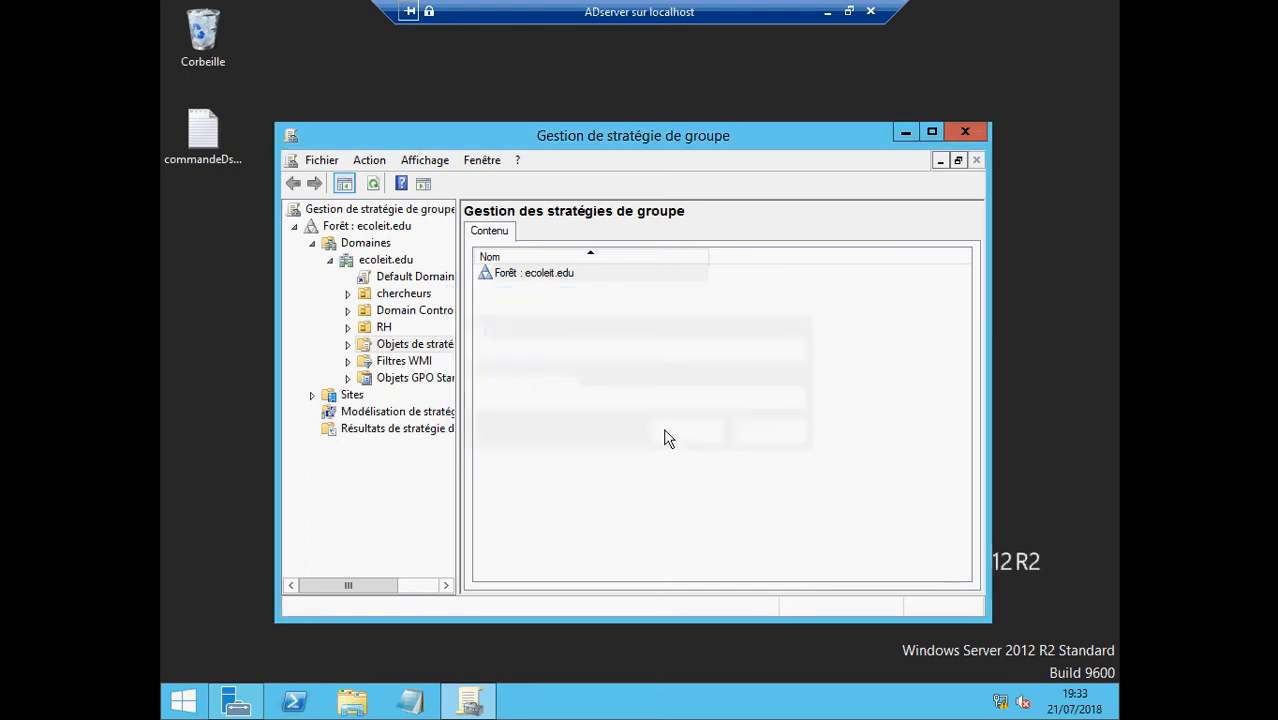
# Step: Link the existing montest group policy object to the ecoleit.edu domain
pyautogui.rightClick(388, 264)
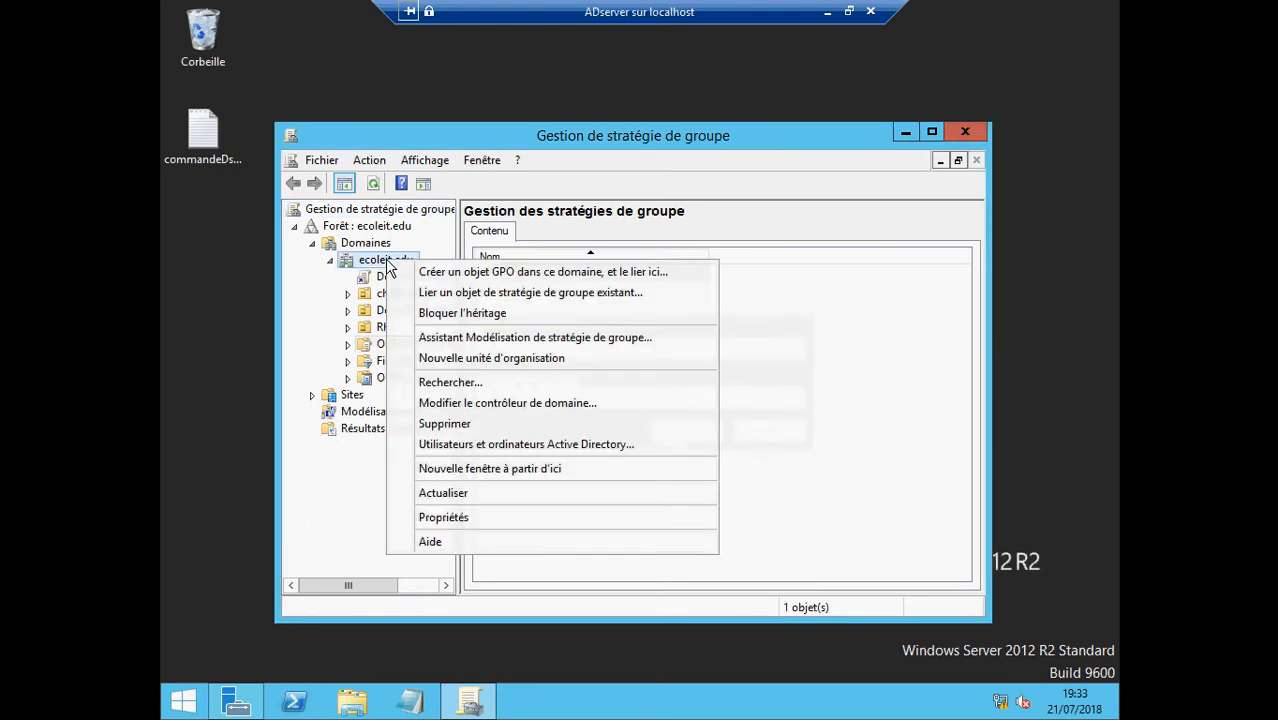
pyautogui.click(475, 295)
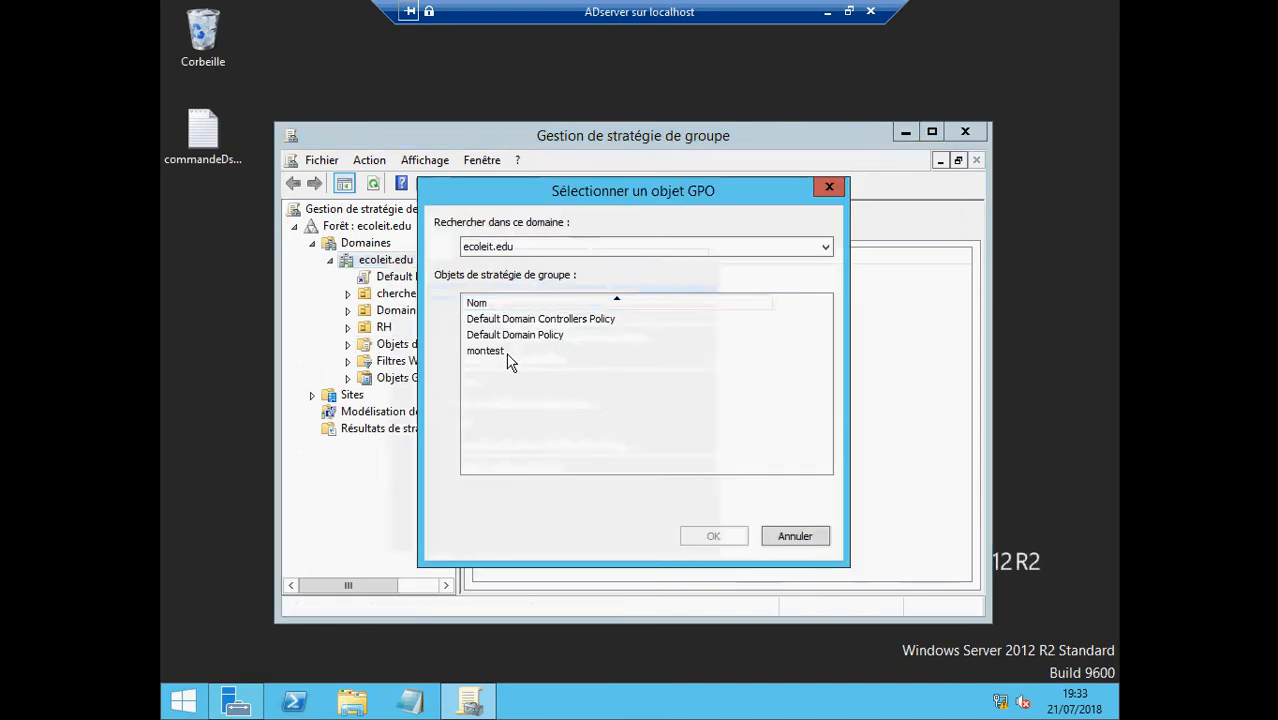
pyautogui.click(504, 350)
pyautogui.click(707, 540)
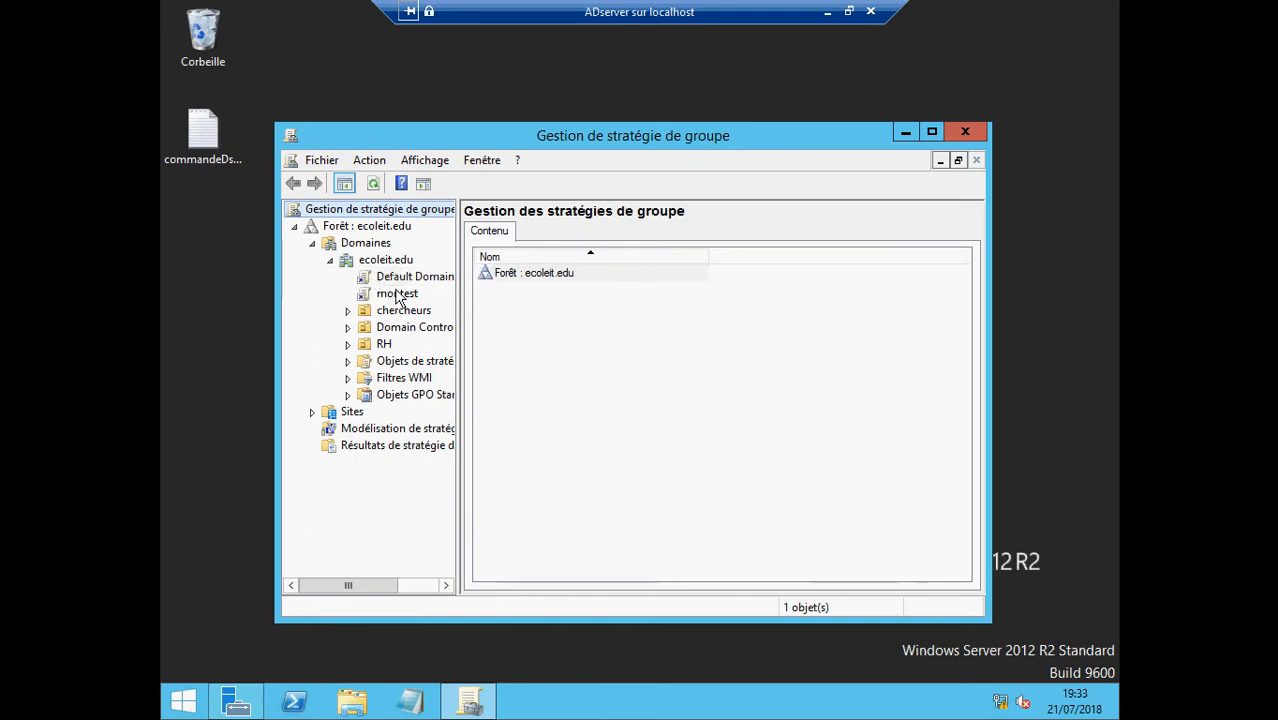
# Step: Dismiss the linked-GPO notice for montest under ecoleit.edu and open that policy for editing
pyautogui.click(396, 294)
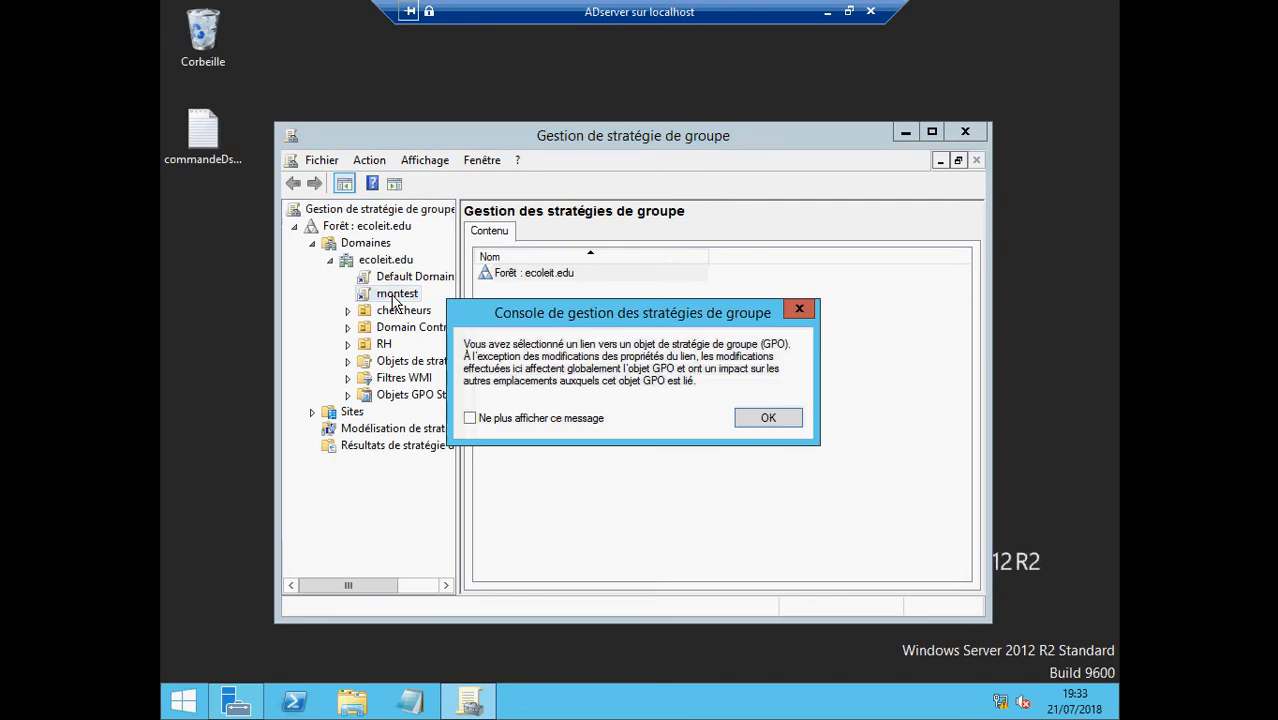
pyautogui.click(766, 418)
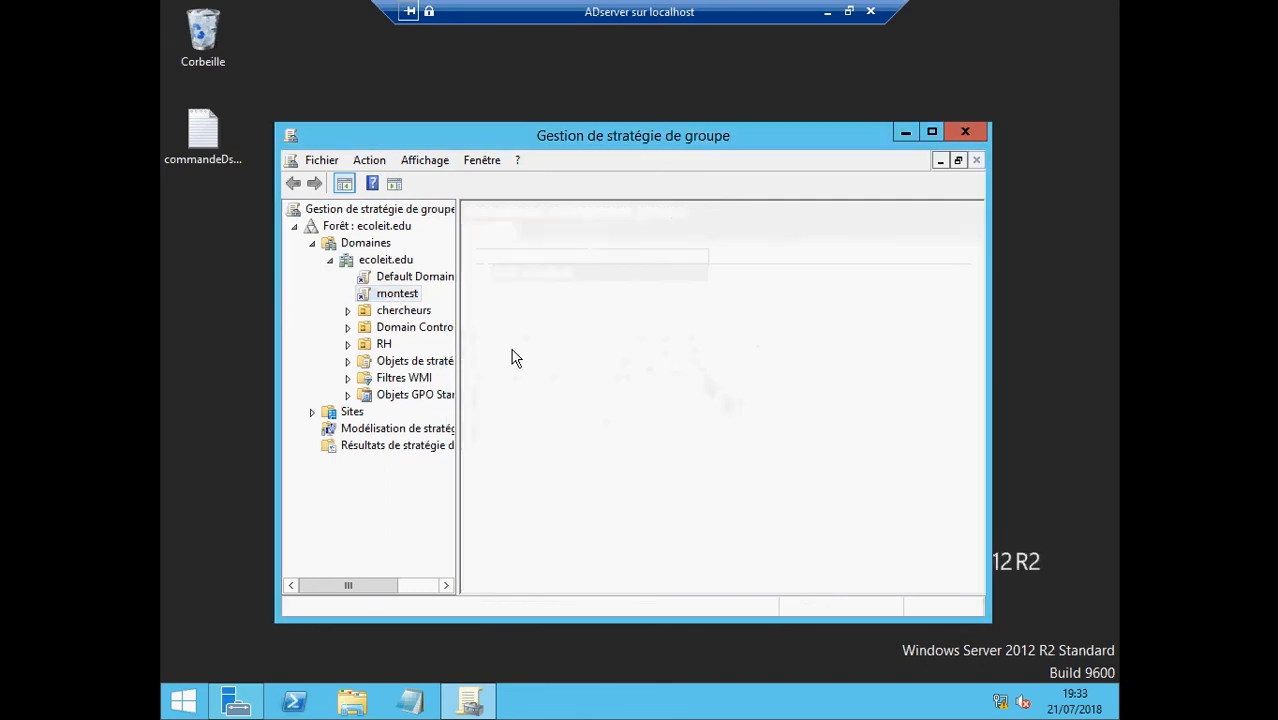
pyautogui.rightClick(405, 297)
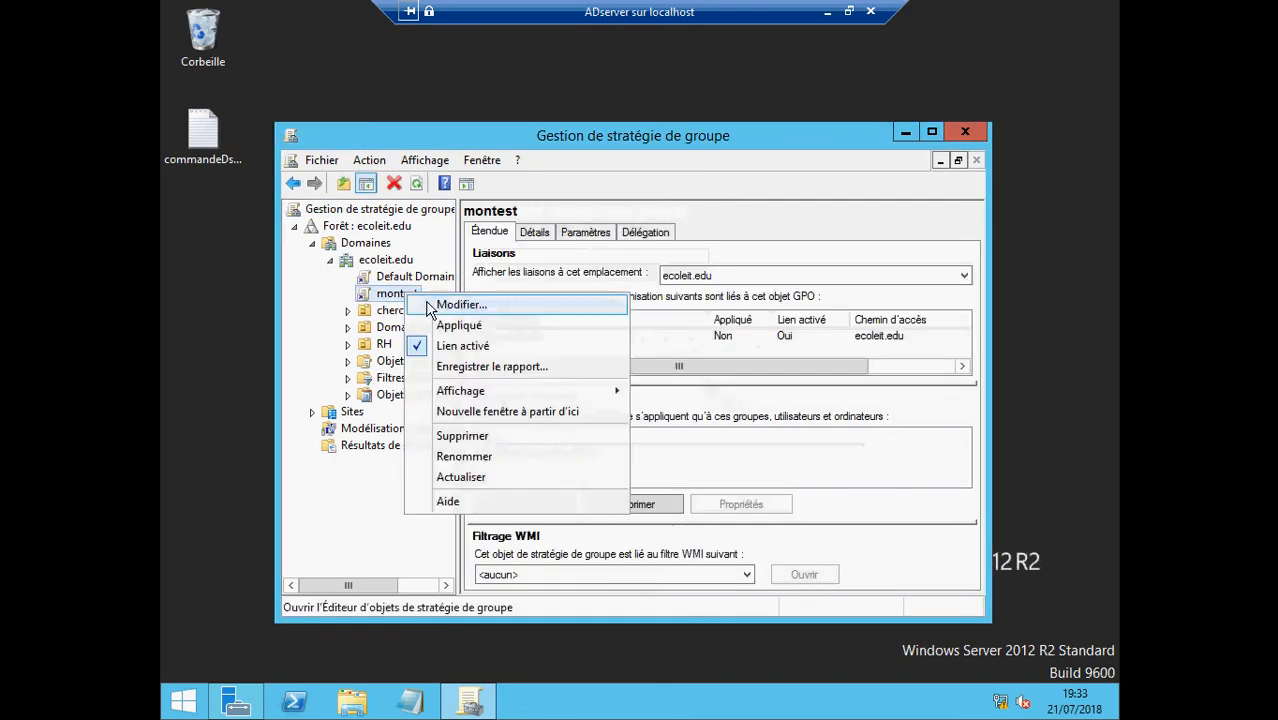
pyautogui.click(430, 306)
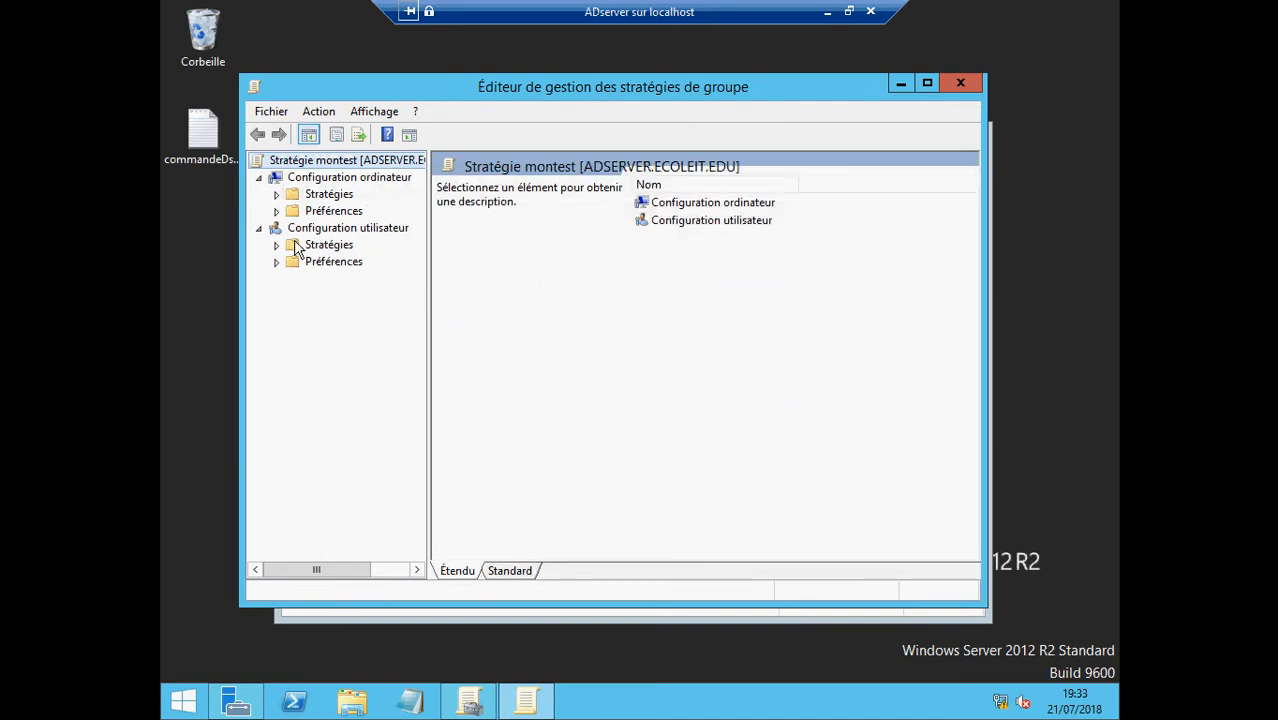
# Step: Expand the user configuration's Windows settings down to folder redirection and open the properties of the Bureau folder
pyautogui.click(277, 246)
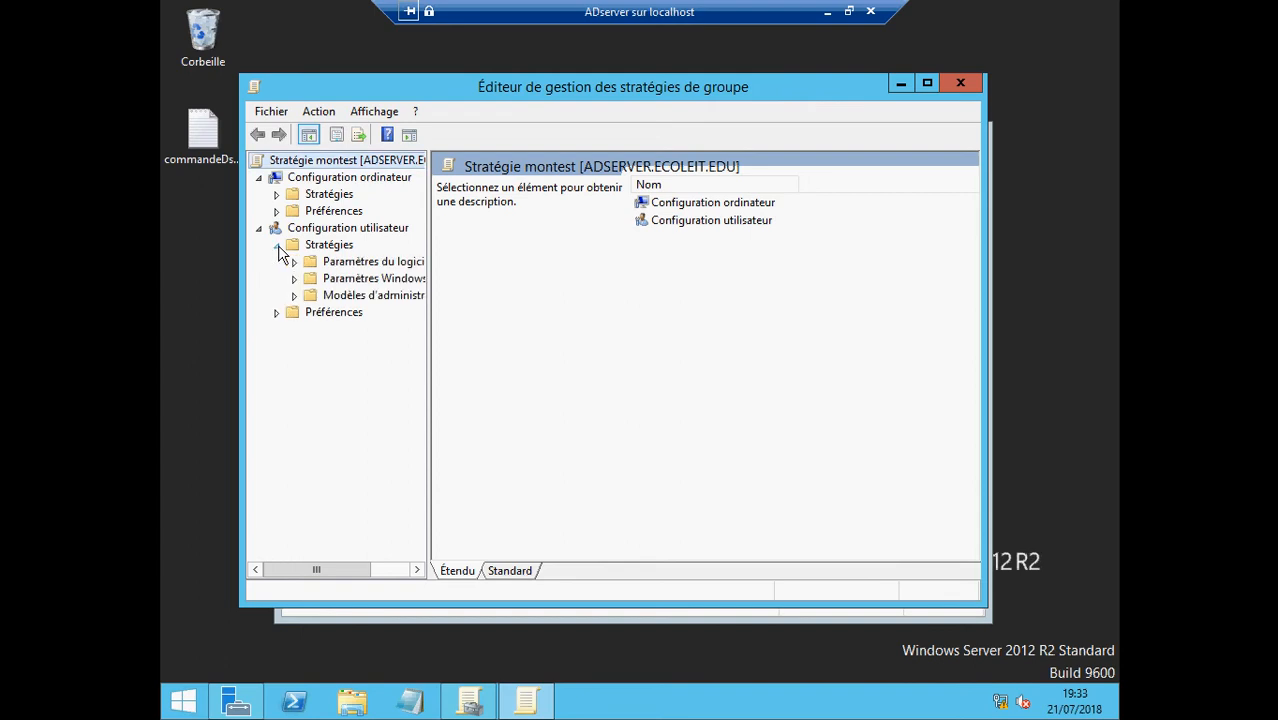
pyautogui.click(294, 278)
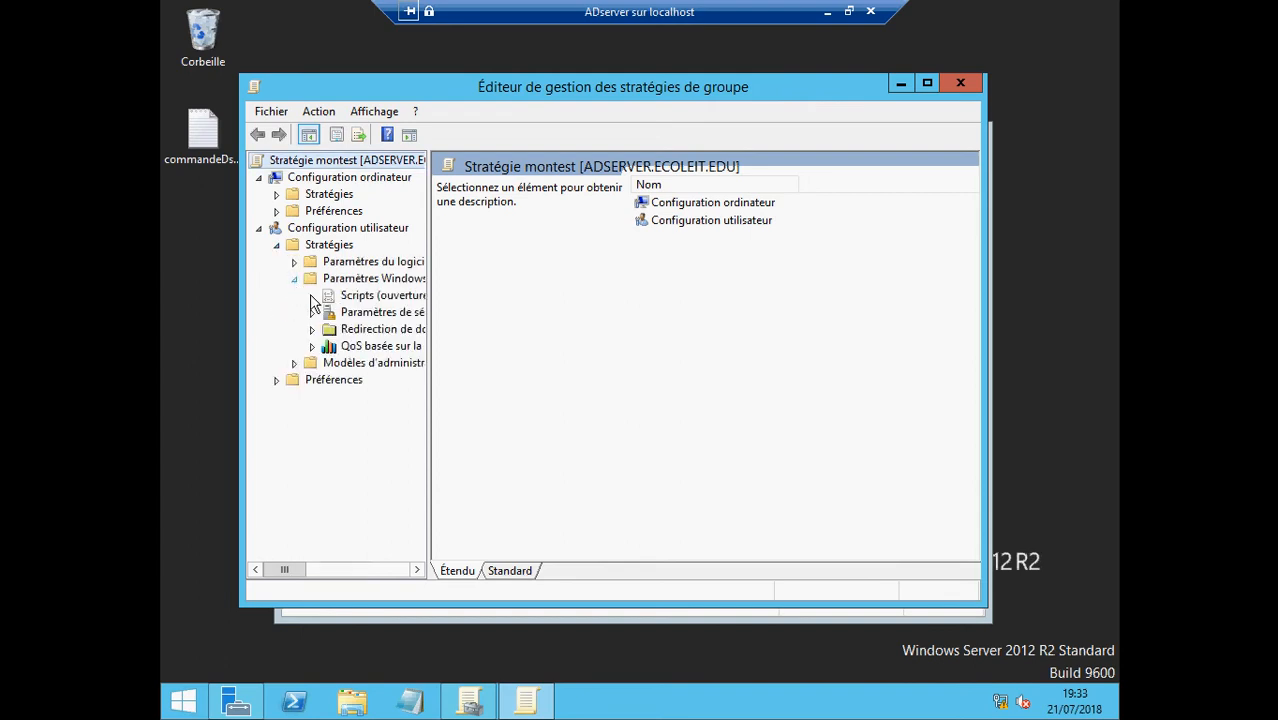
pyautogui.click(313, 330)
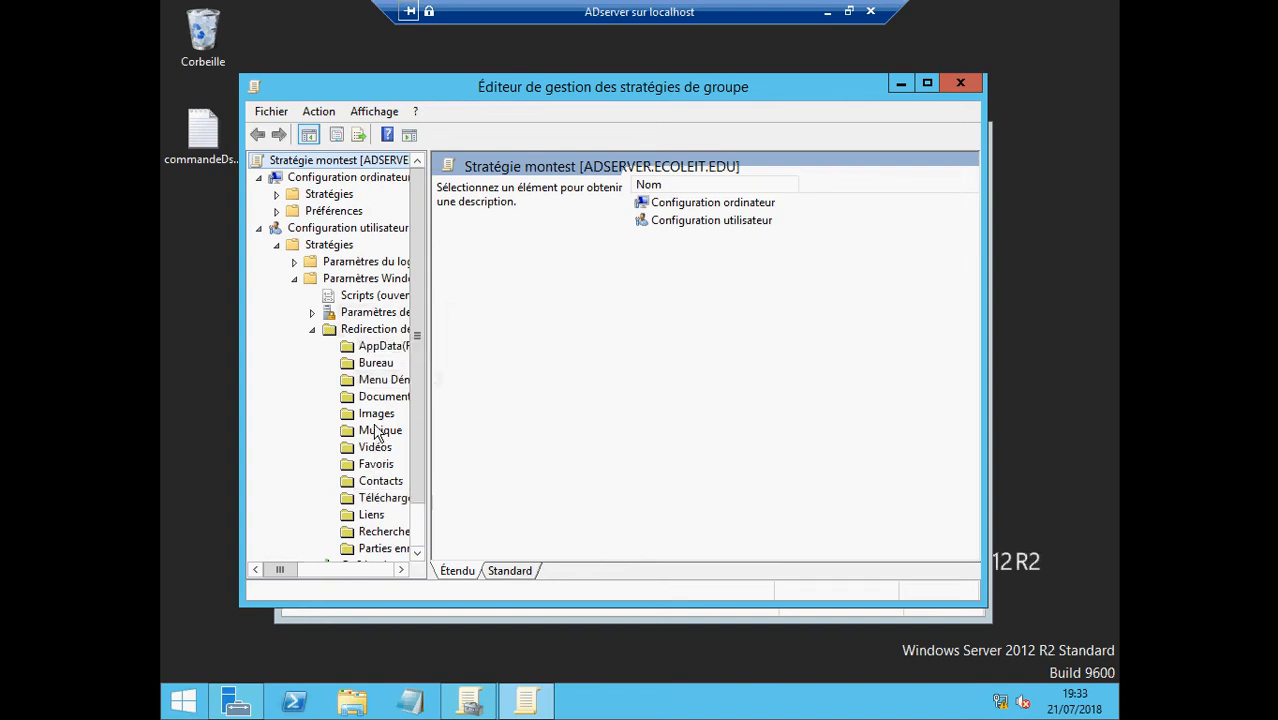
pyautogui.rightClick(373, 366)
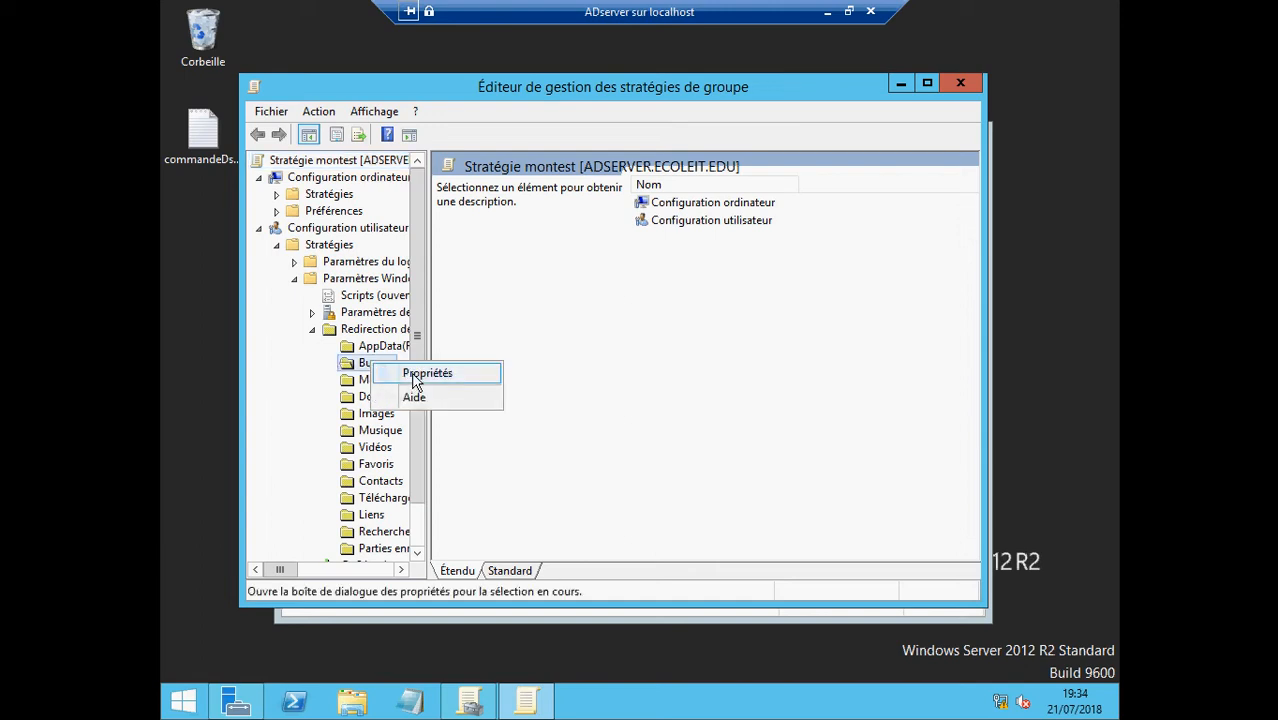
pyautogui.click(414, 373)
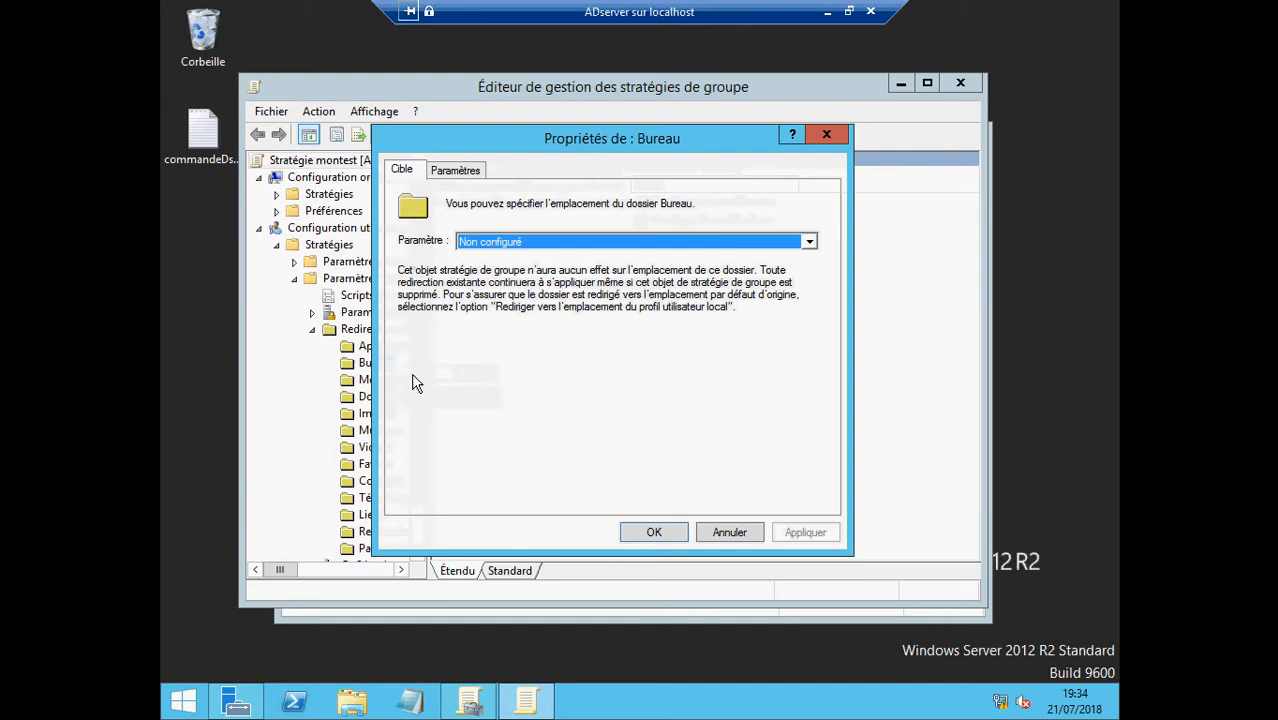
# Step: Set Bureau to basic redirection for everyone with root path \\ADSERVER\montest, then apply and accept the settings
pyautogui.click(572, 243)
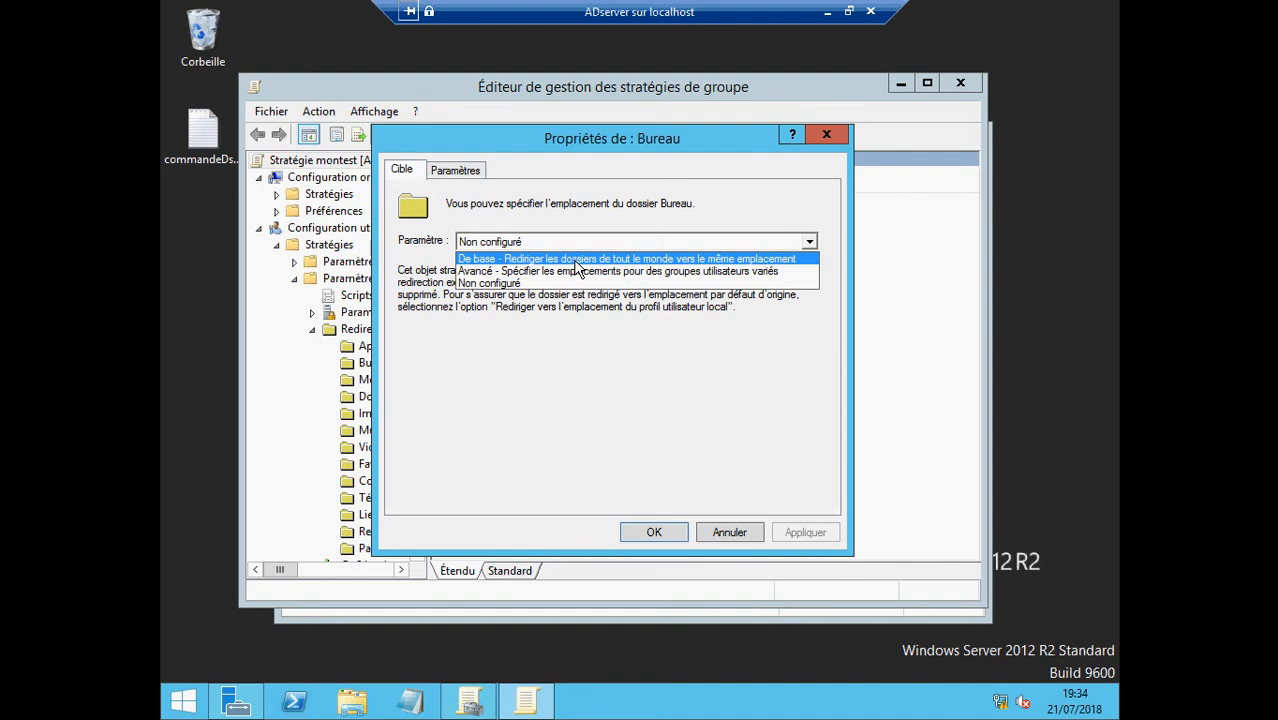
pyautogui.click(576, 260)
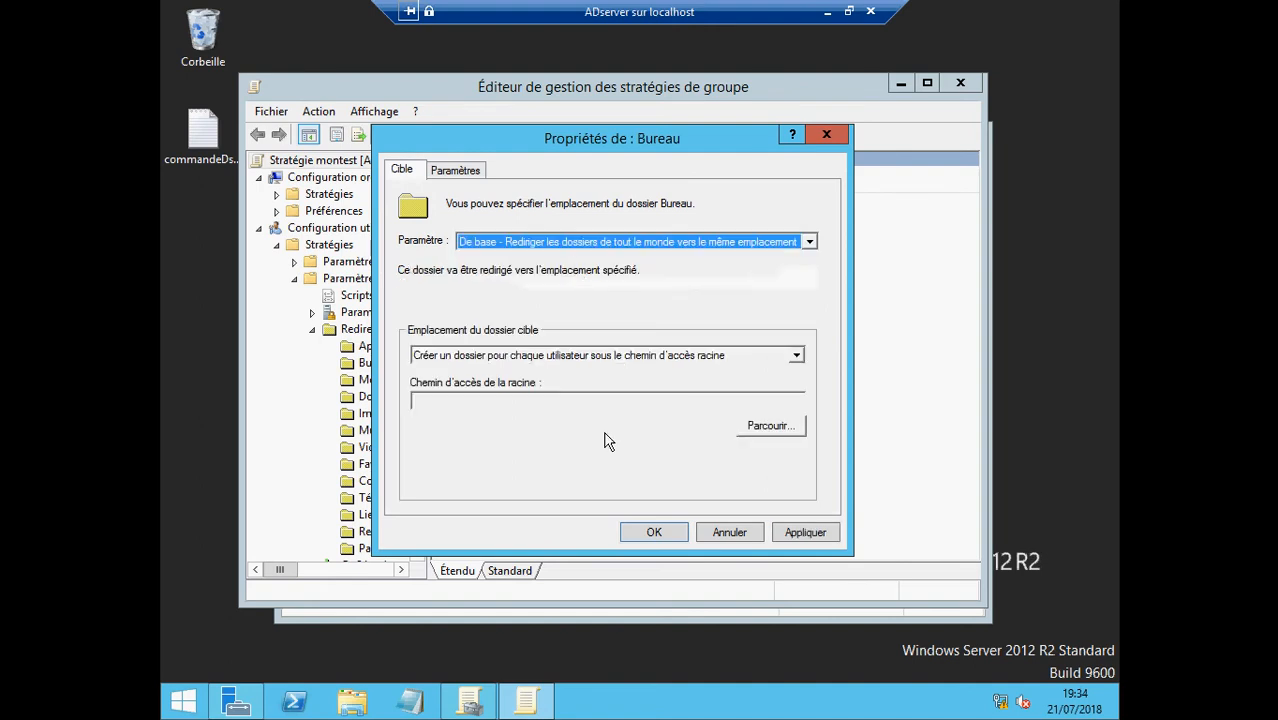
pyautogui.click(556, 401)
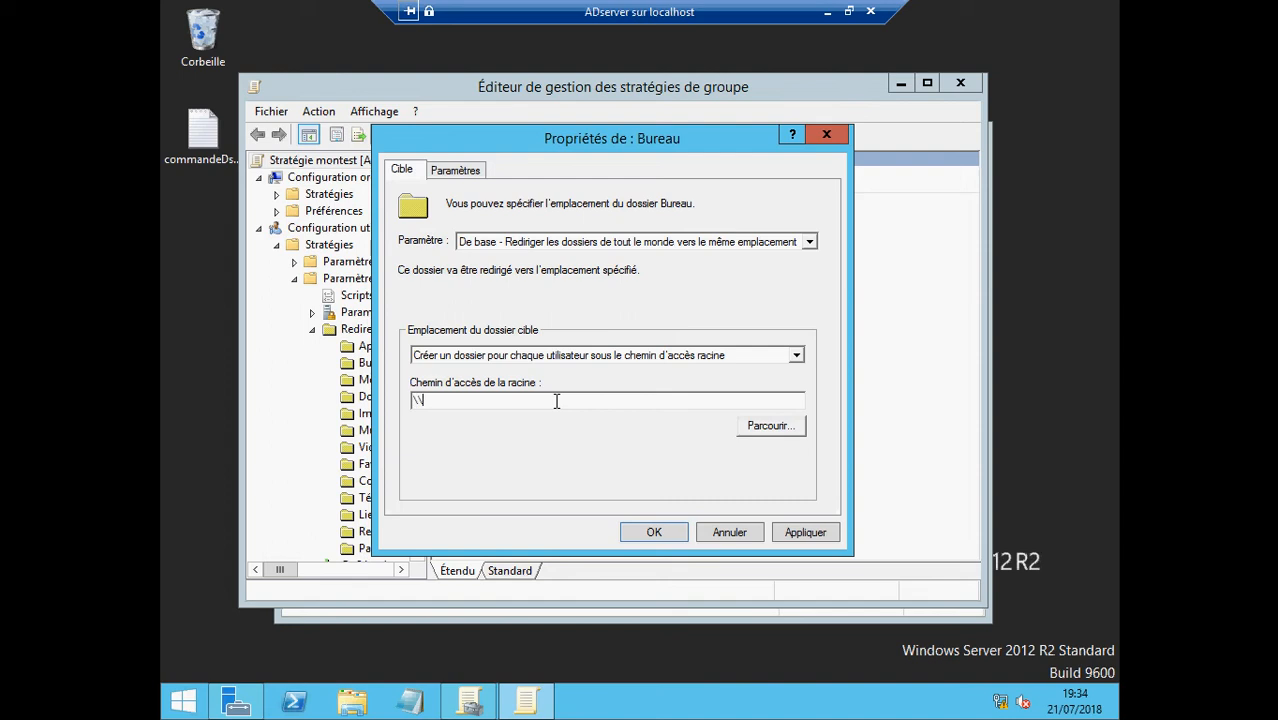
pyautogui.write('\\ADSERVER\\montest')
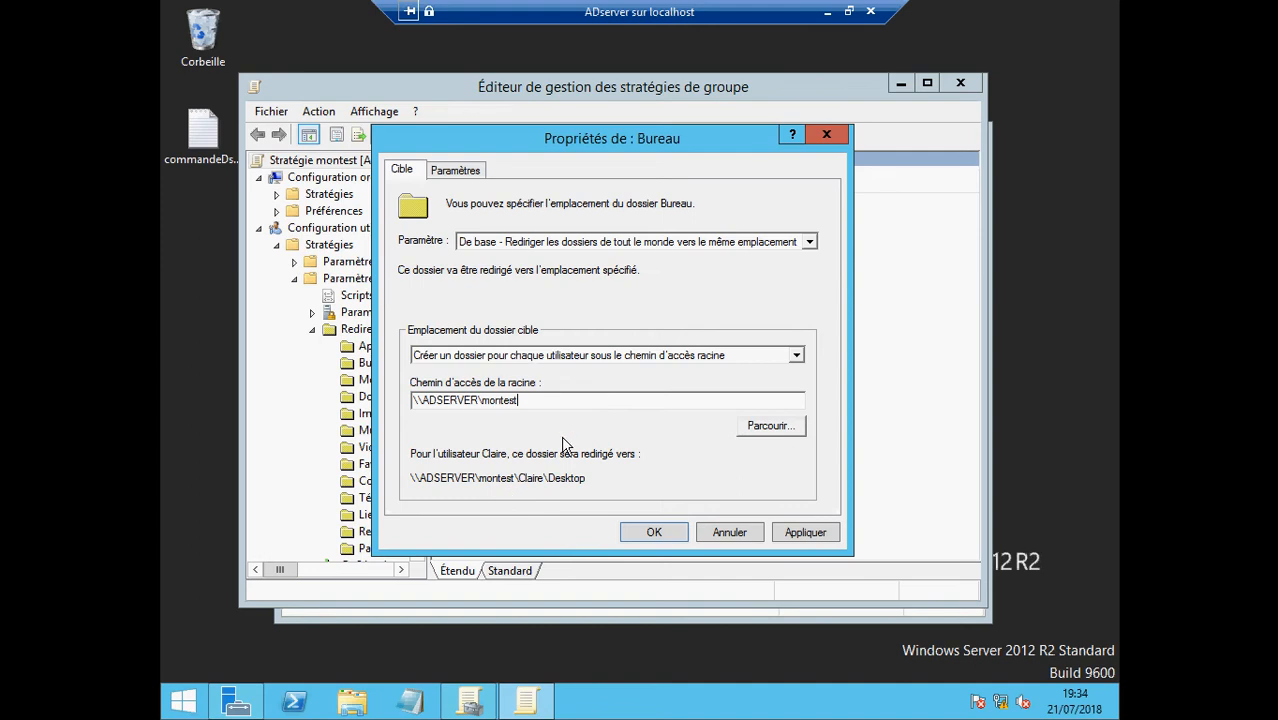
pyautogui.click(798, 535)
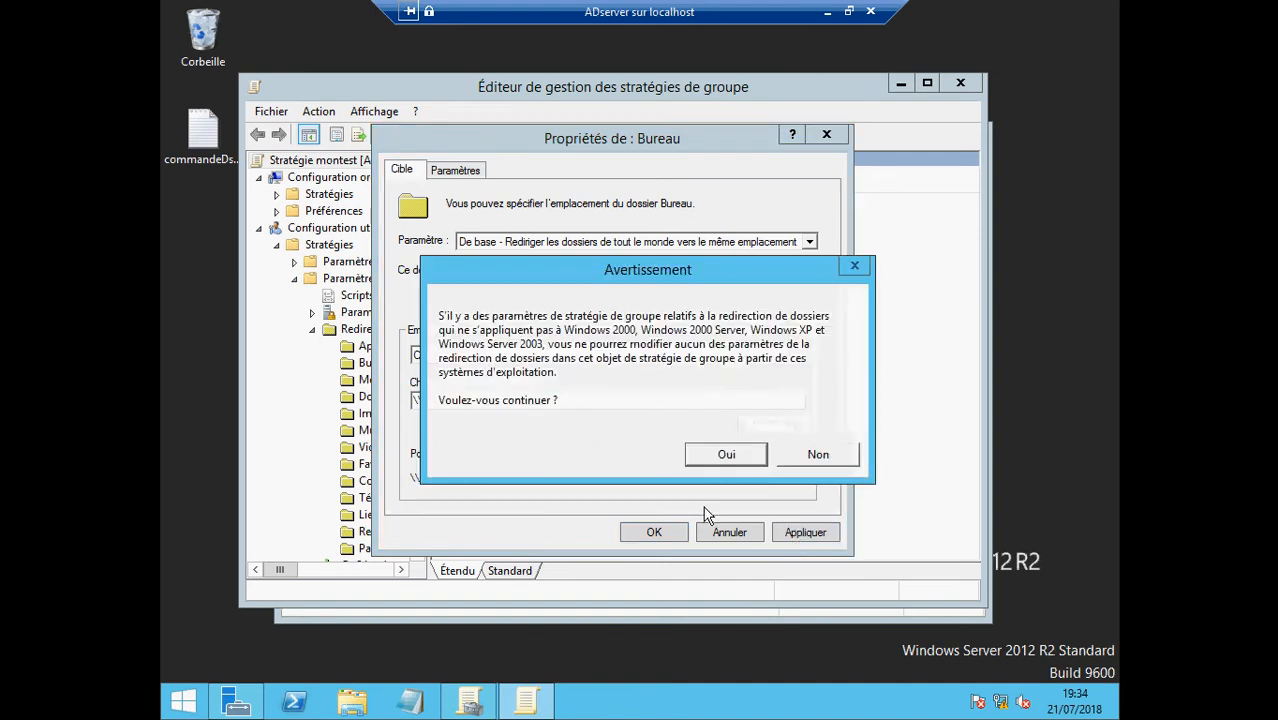
pyautogui.click(716, 456)
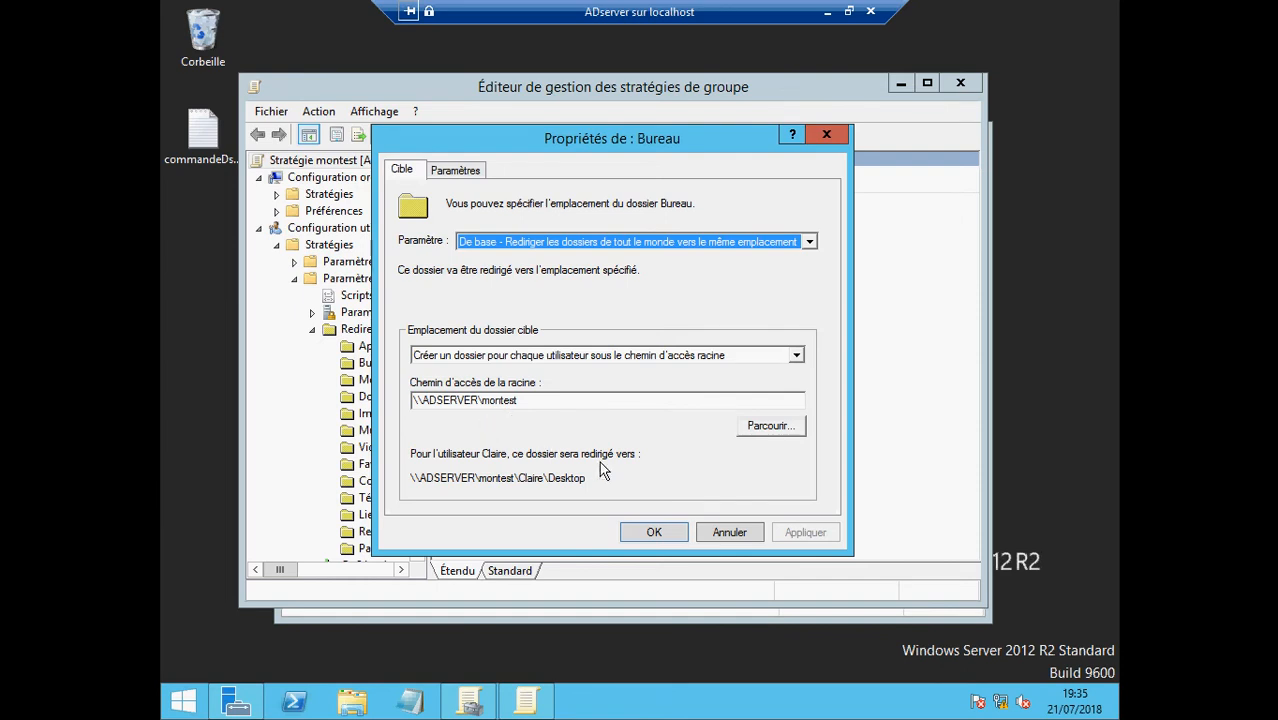
pyautogui.click(647, 531)
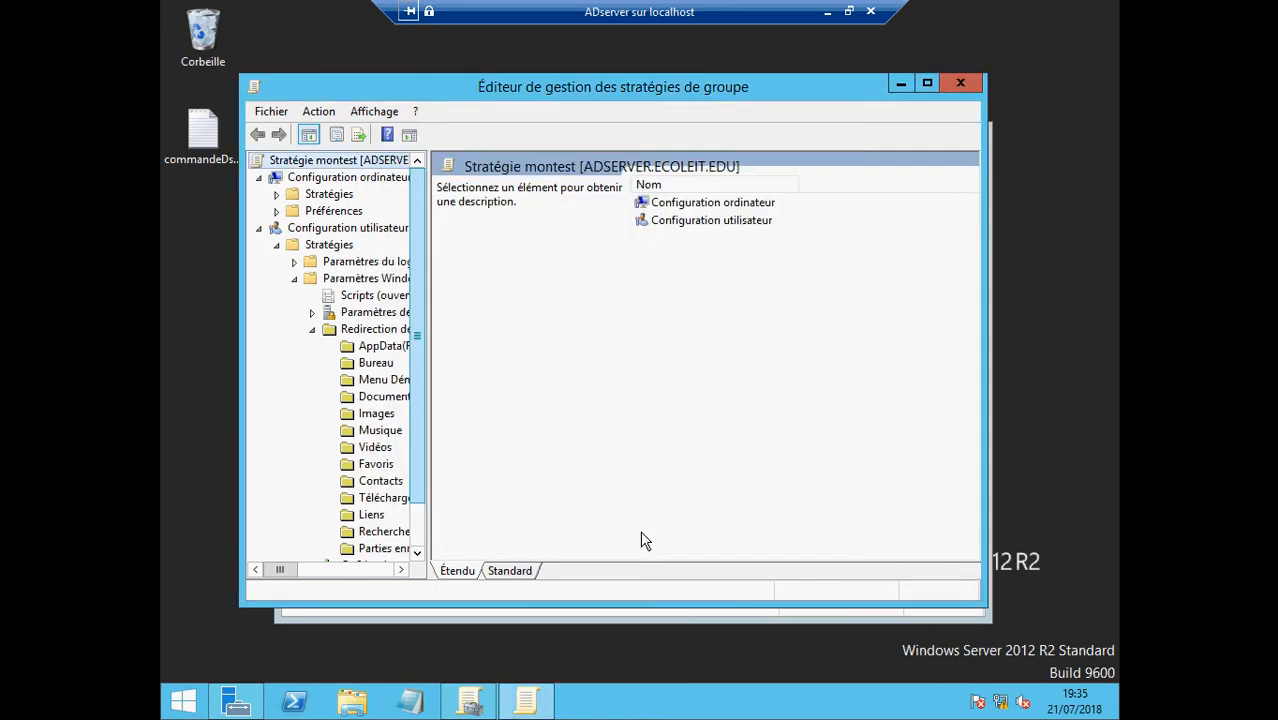
# Step: Close the policy editor and management console, and force a policy update with gpupdate /force in PowerShell
pyautogui.click(962, 84)
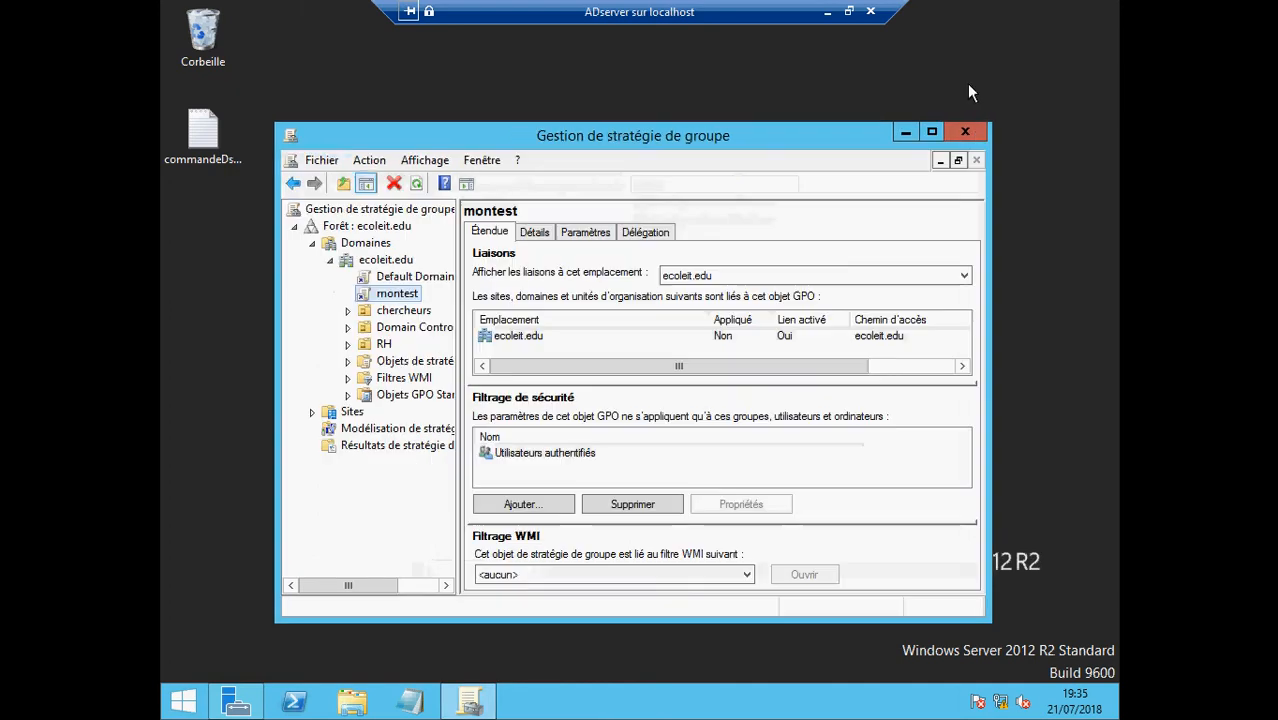
pyautogui.click(966, 133)
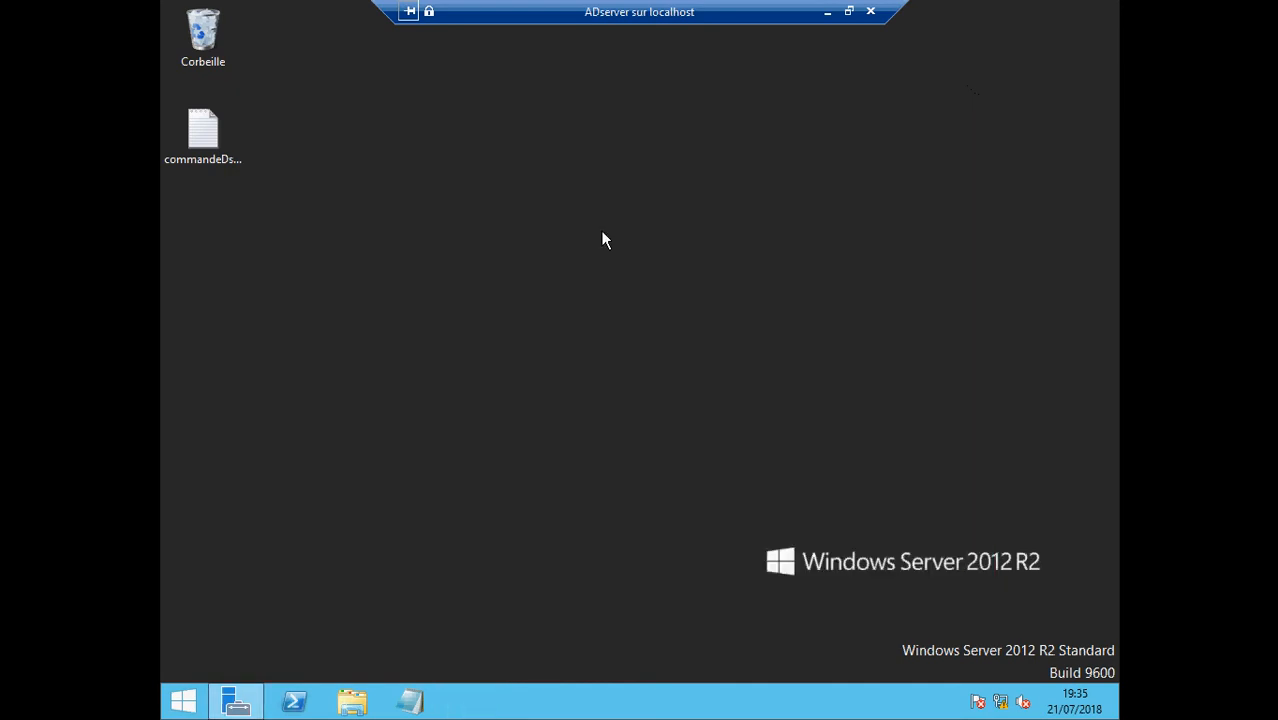
pyautogui.click(296, 706)
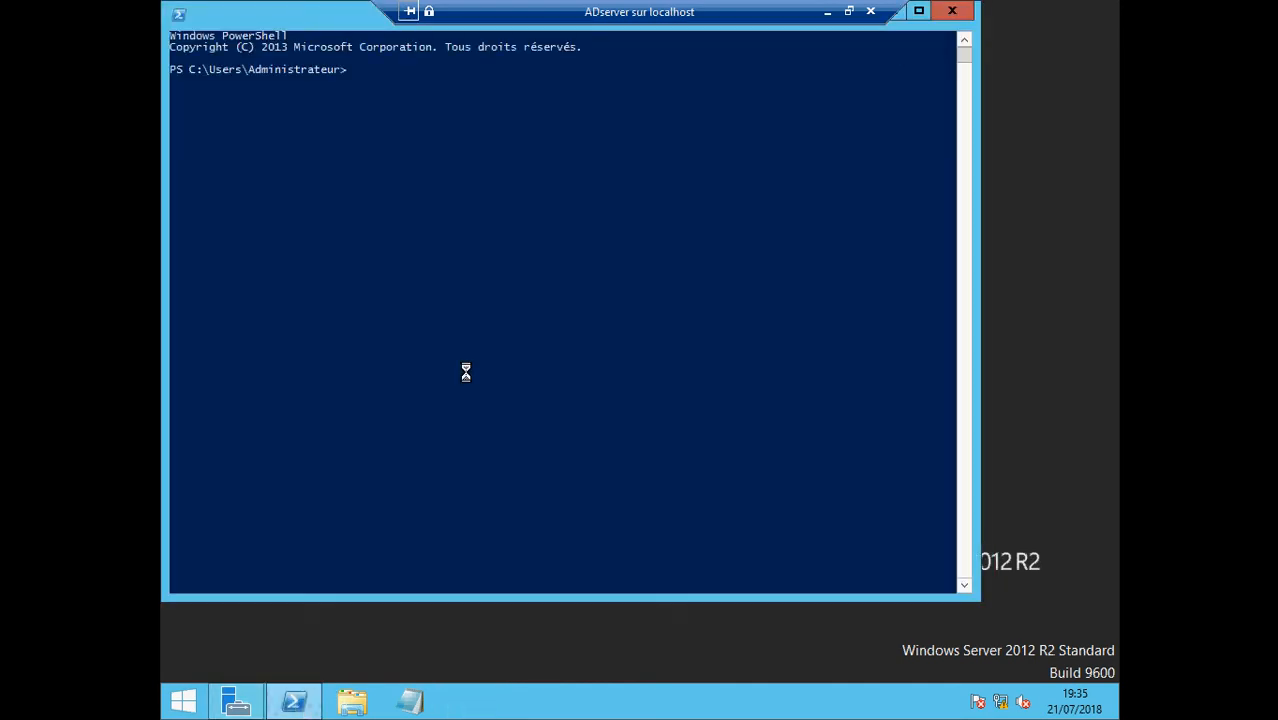
pyautogui.write('g')
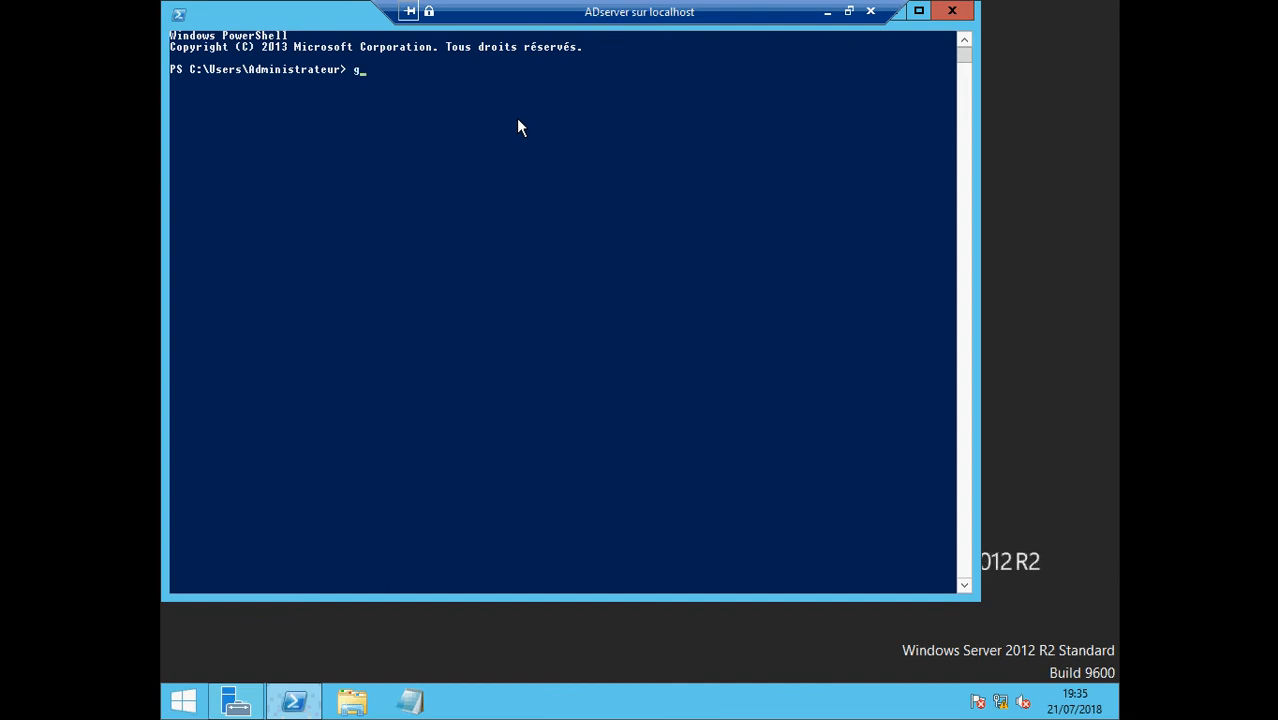
pyautogui.write('pupdate /force')
pyautogui.press('Return')
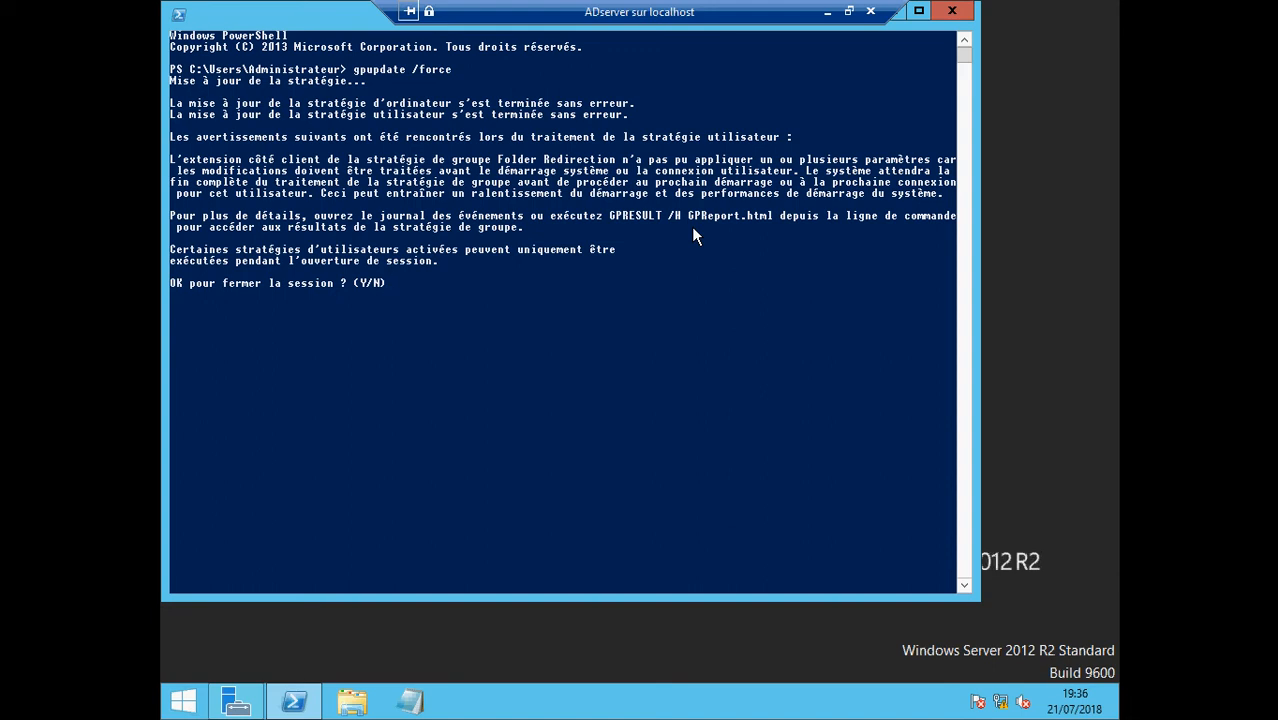
# Step: Decline closing the session with N and exit PowerShell
pyautogui.write('N')
pyautogui.press('Return')
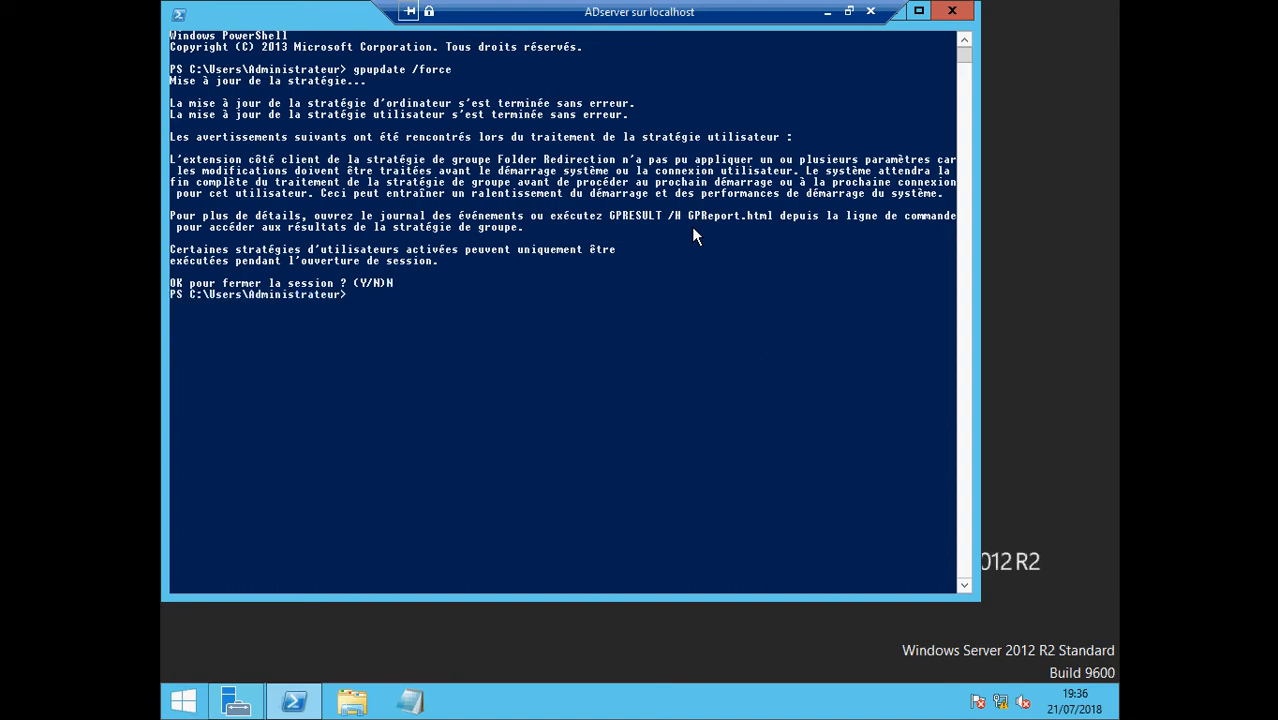
pyautogui.write('exit')
pyautogui.press('Return')
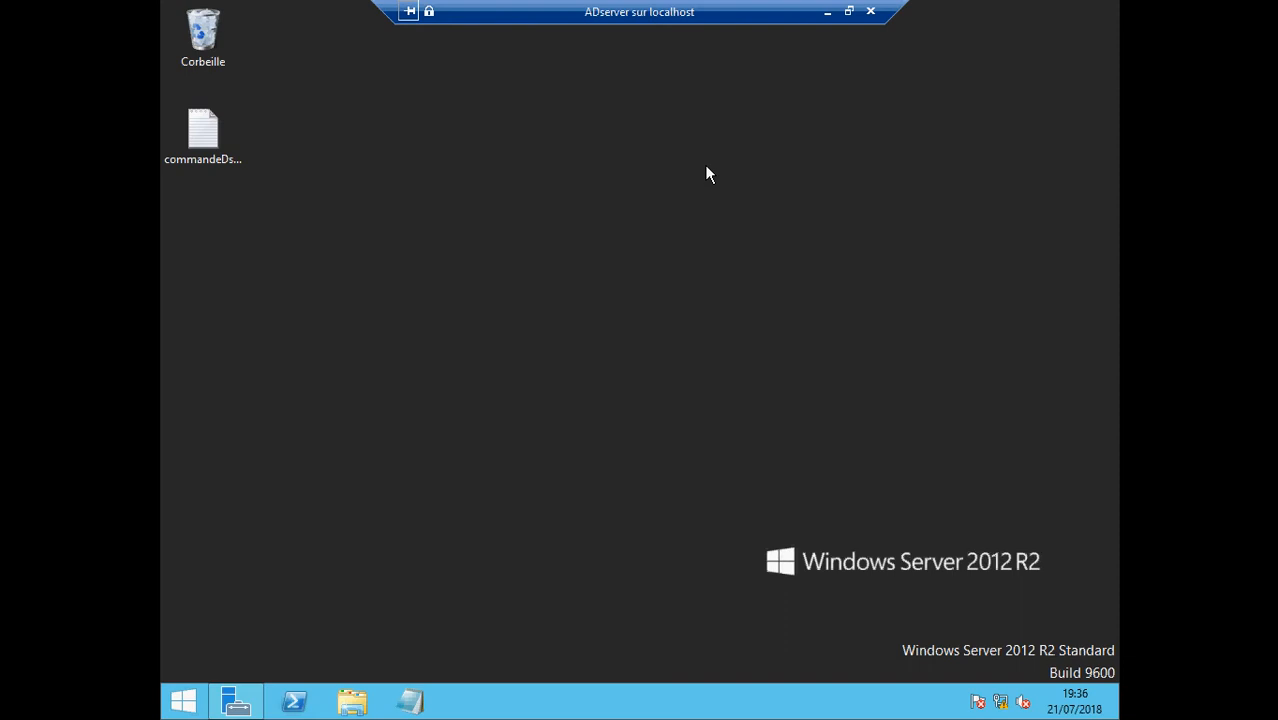
# Step: Minimize the ADserver session and the Paint diagram, and switch to the clientA virtual machine
pyautogui.click(827, 11)
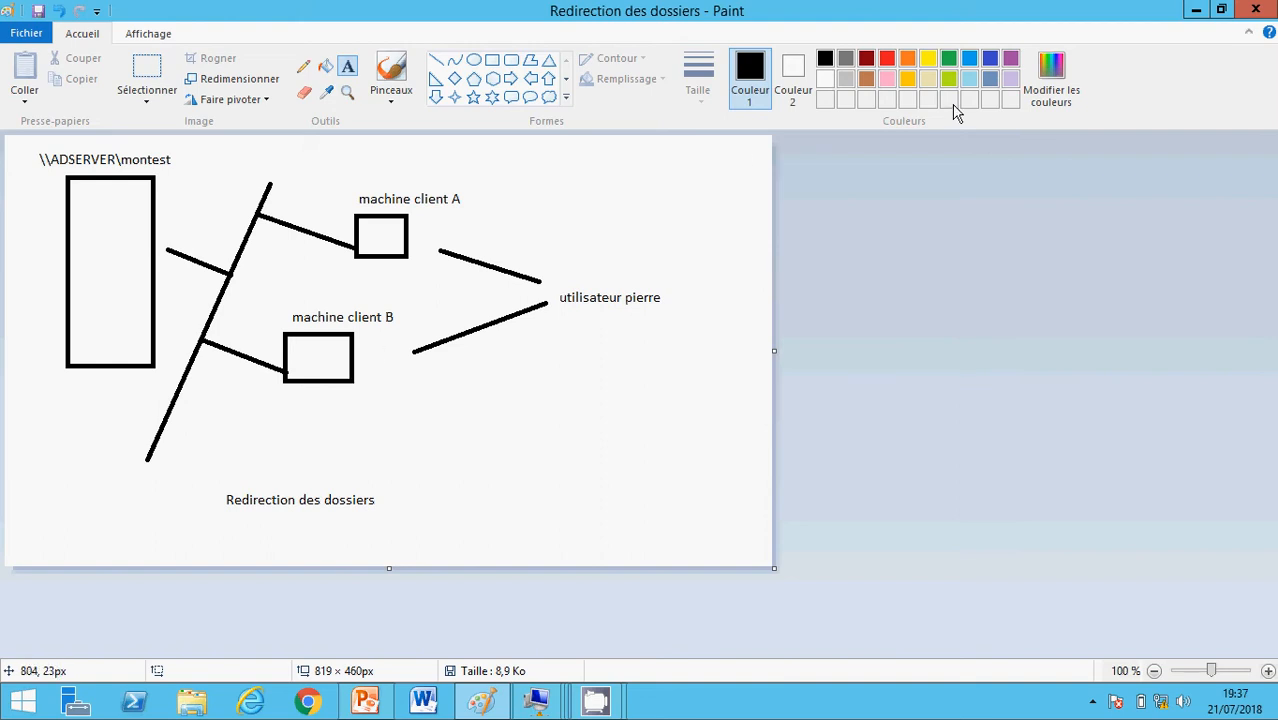
pyautogui.click(1193, 12)
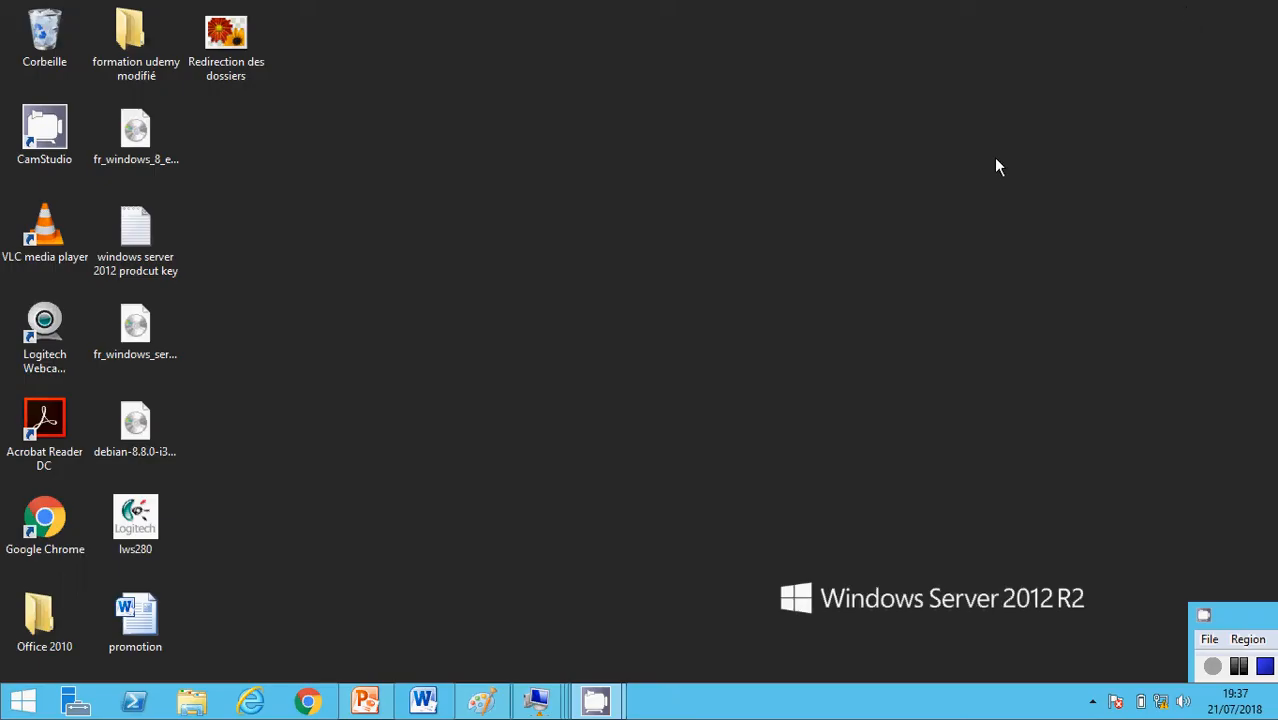
pyautogui.click(538, 704)
pyautogui.click(528, 614)
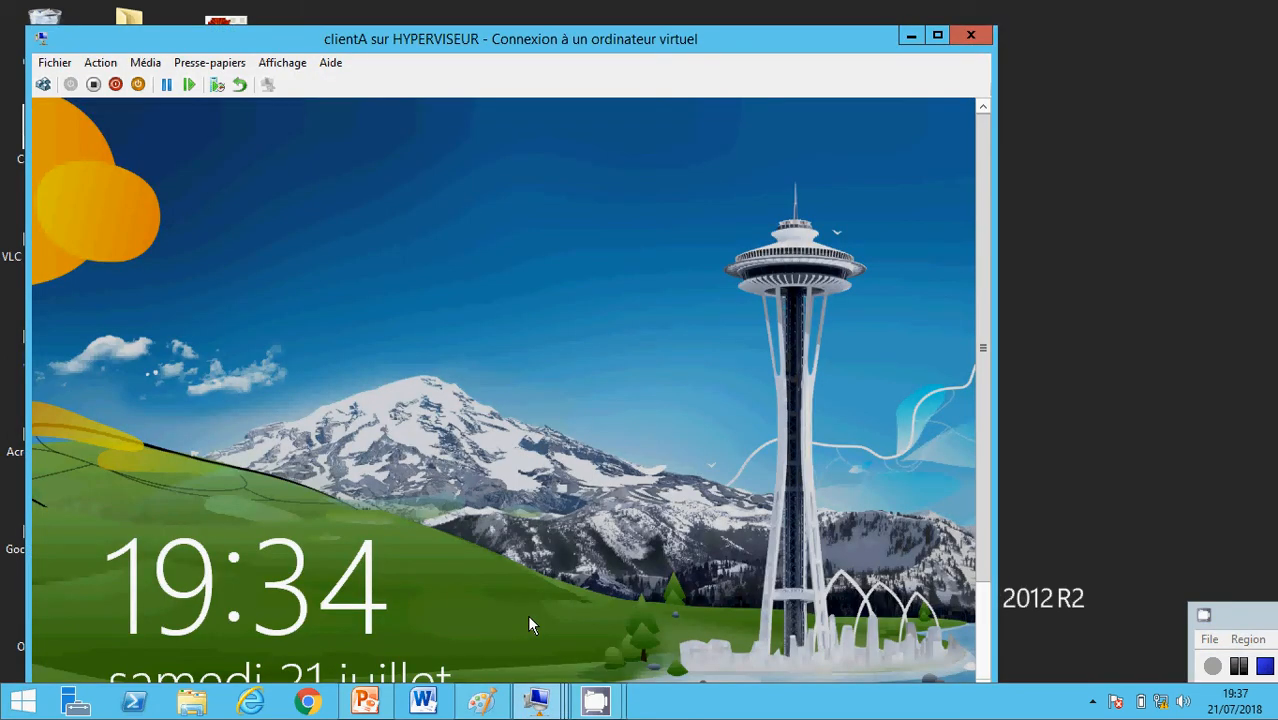
# Step: Unlock clientA and sign in as another user on the ECOLEIT domain with the test account's username and password
pyautogui.click(43, 86)
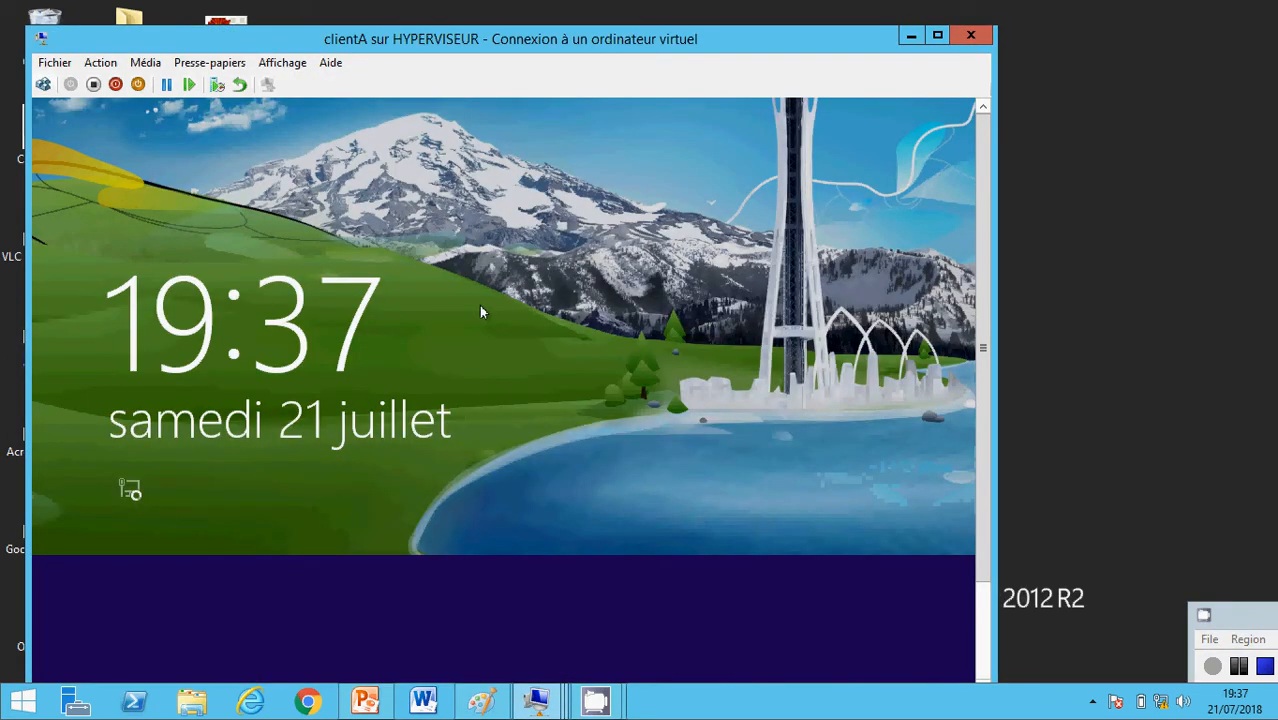
pyautogui.click(211, 290)
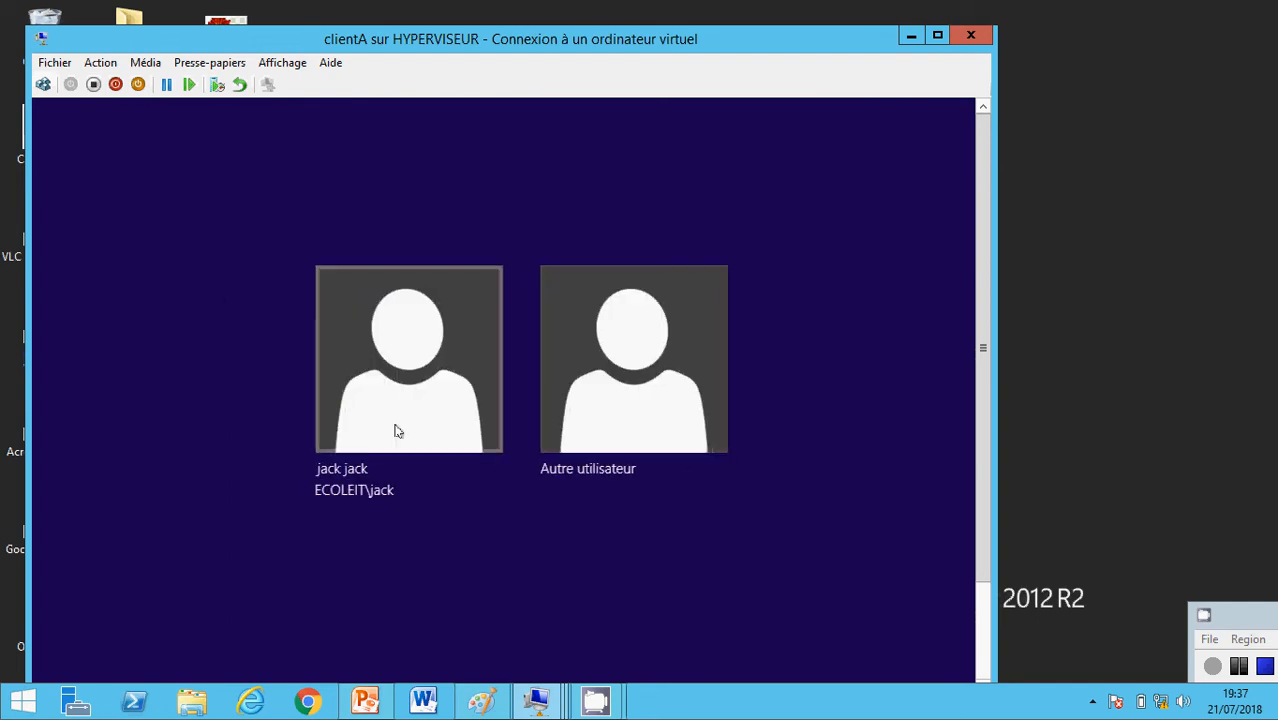
pyautogui.click(582, 394)
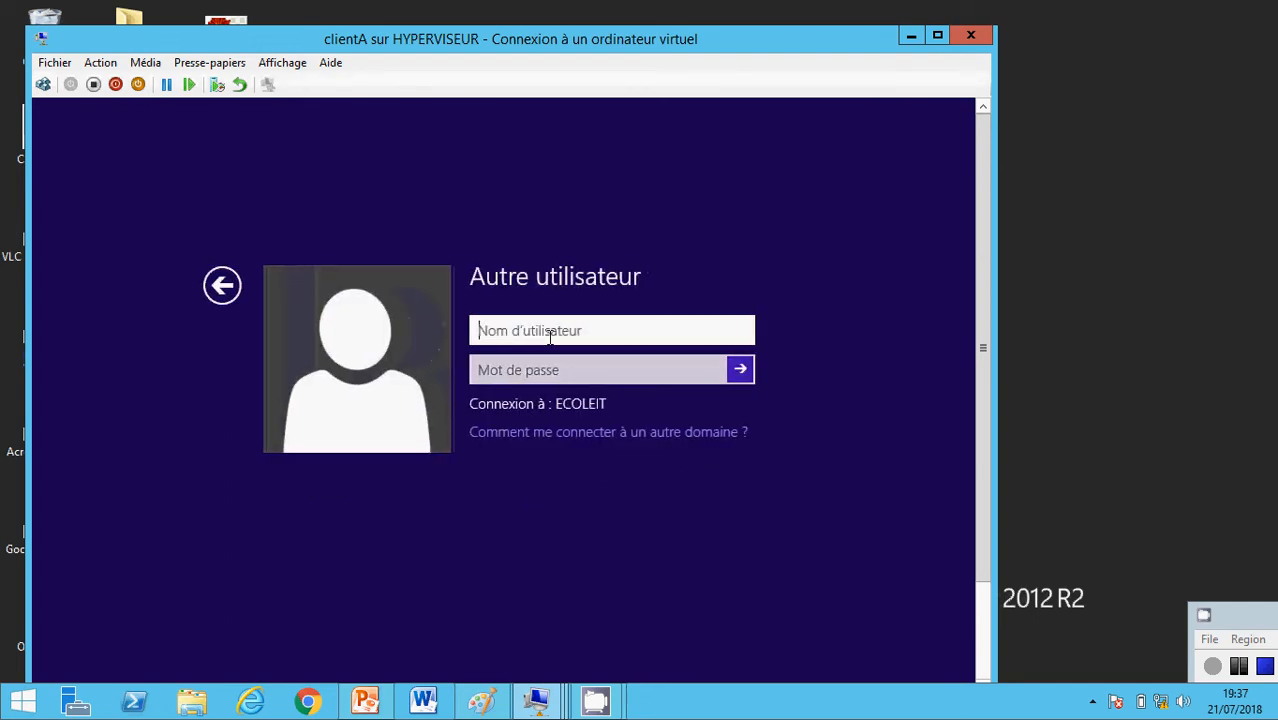
pyautogui.write('pierre')
pyautogui.click(540, 375)
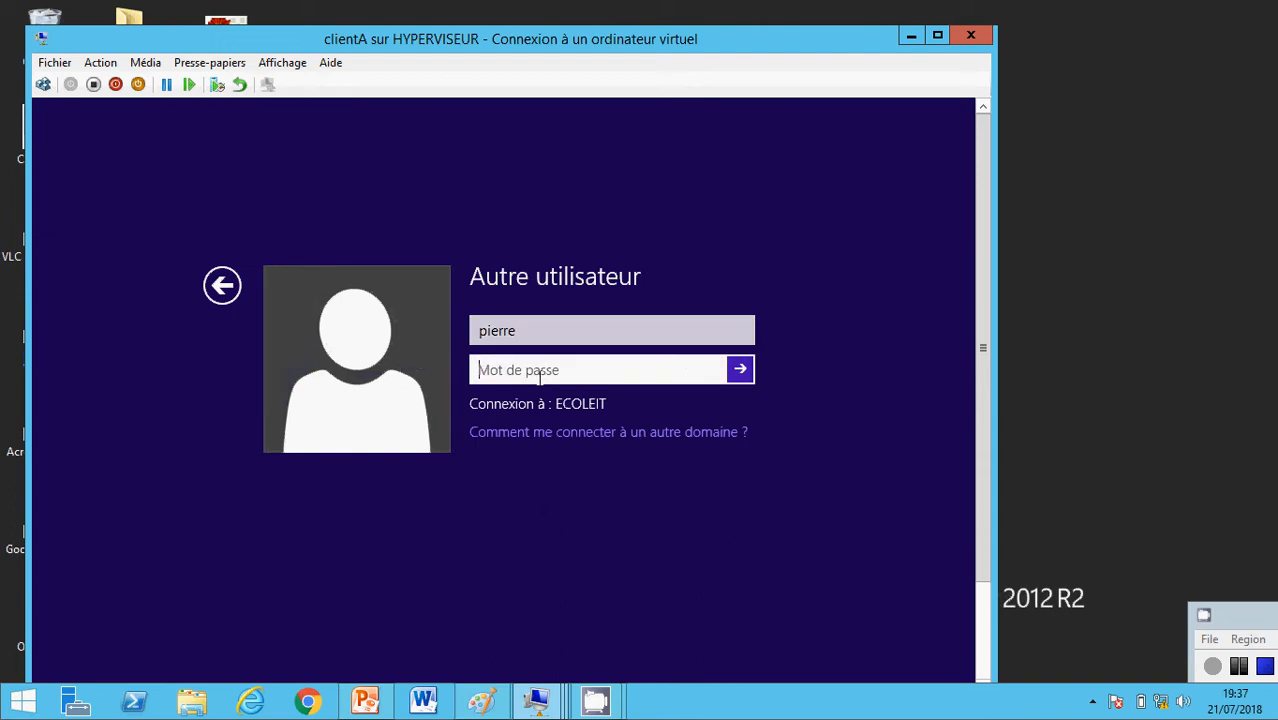
pyautogui.write('••••••••')
pyautogui.press('Return')
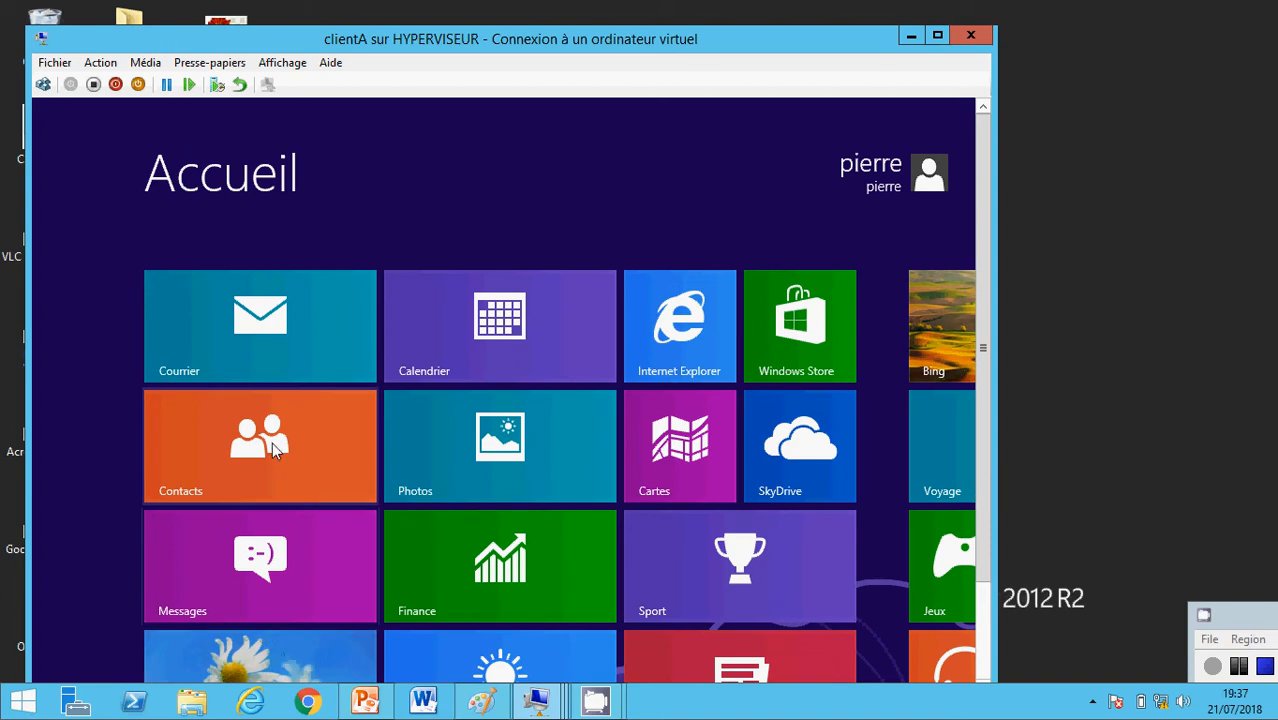
# Step: Show the clientA virtual machine in full screen and go to its Windows desktop
pyautogui.click(284, 62)
pyautogui.click(292, 86)
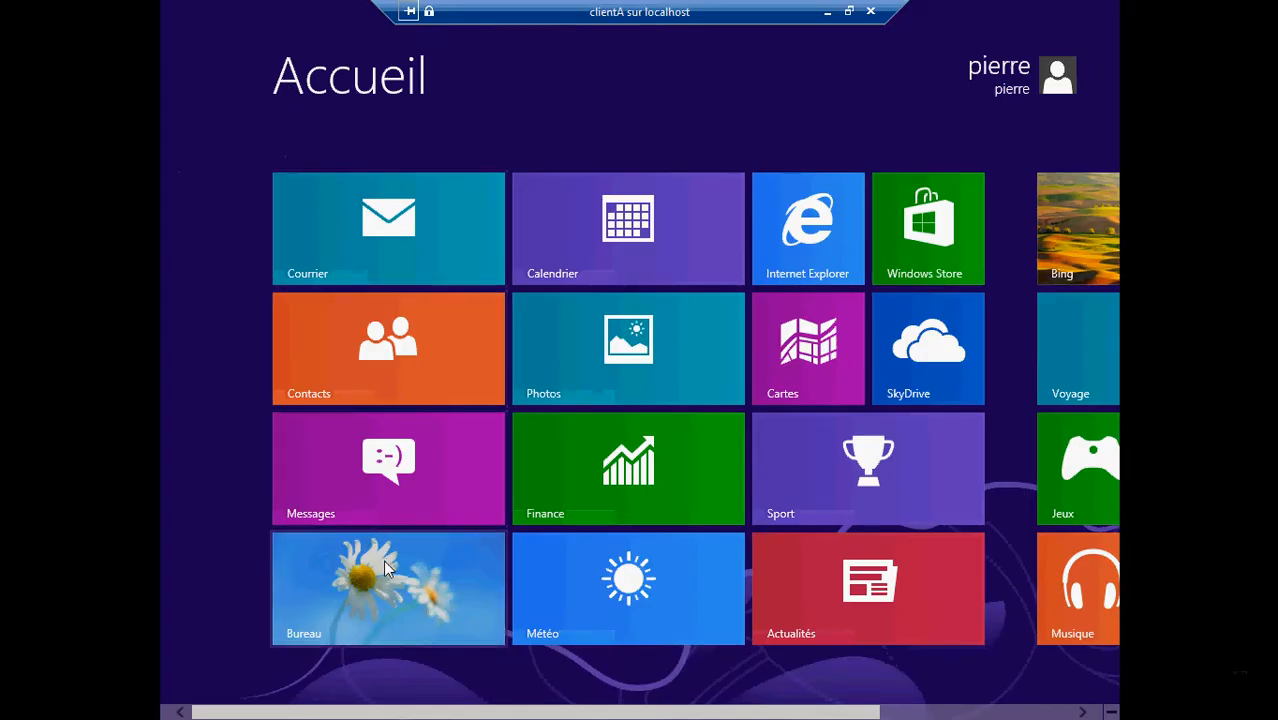
pyautogui.click(386, 567)
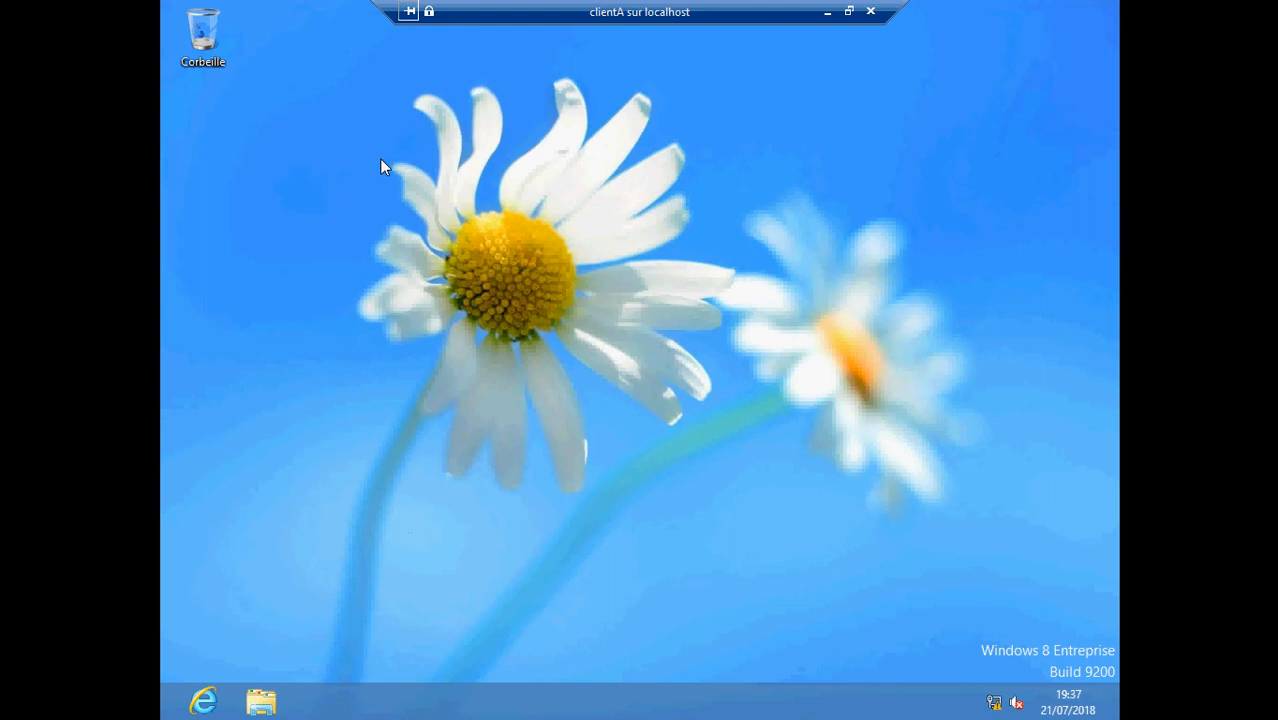
# Step: Create a new folder named montest on the clientA desktop
pyautogui.rightClick(381, 159)
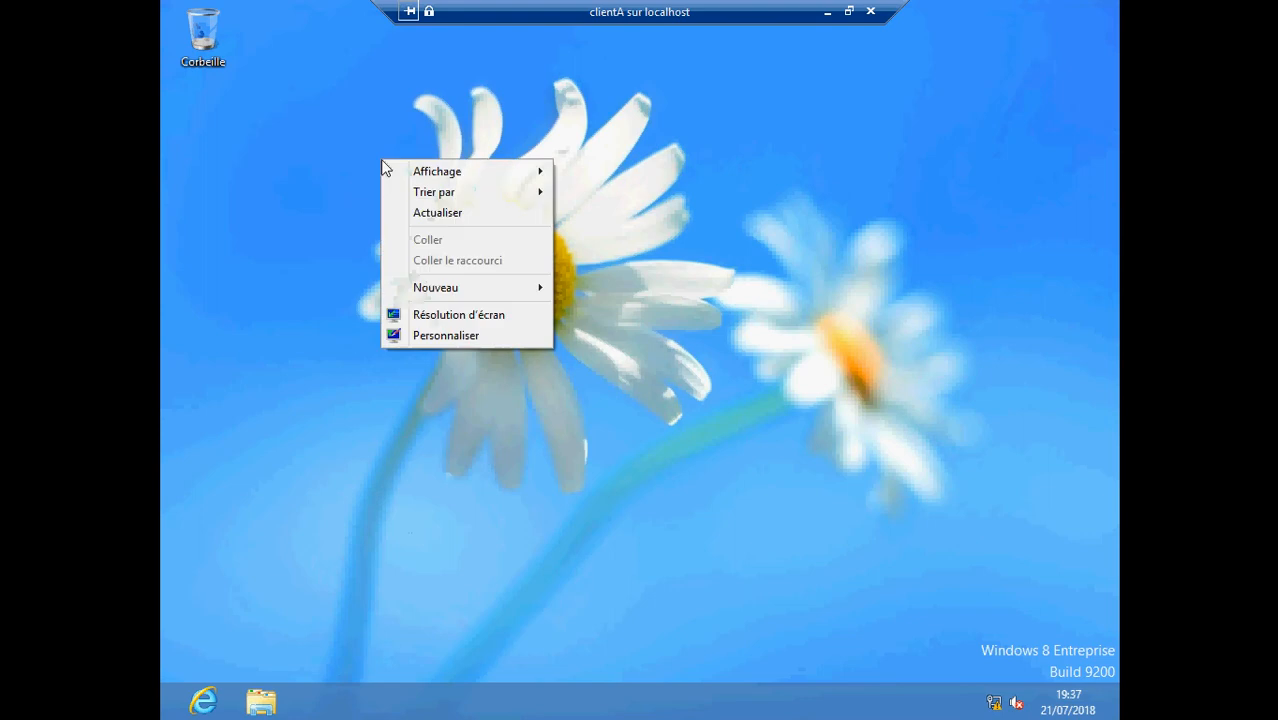
pyautogui.moveTo(447, 292)
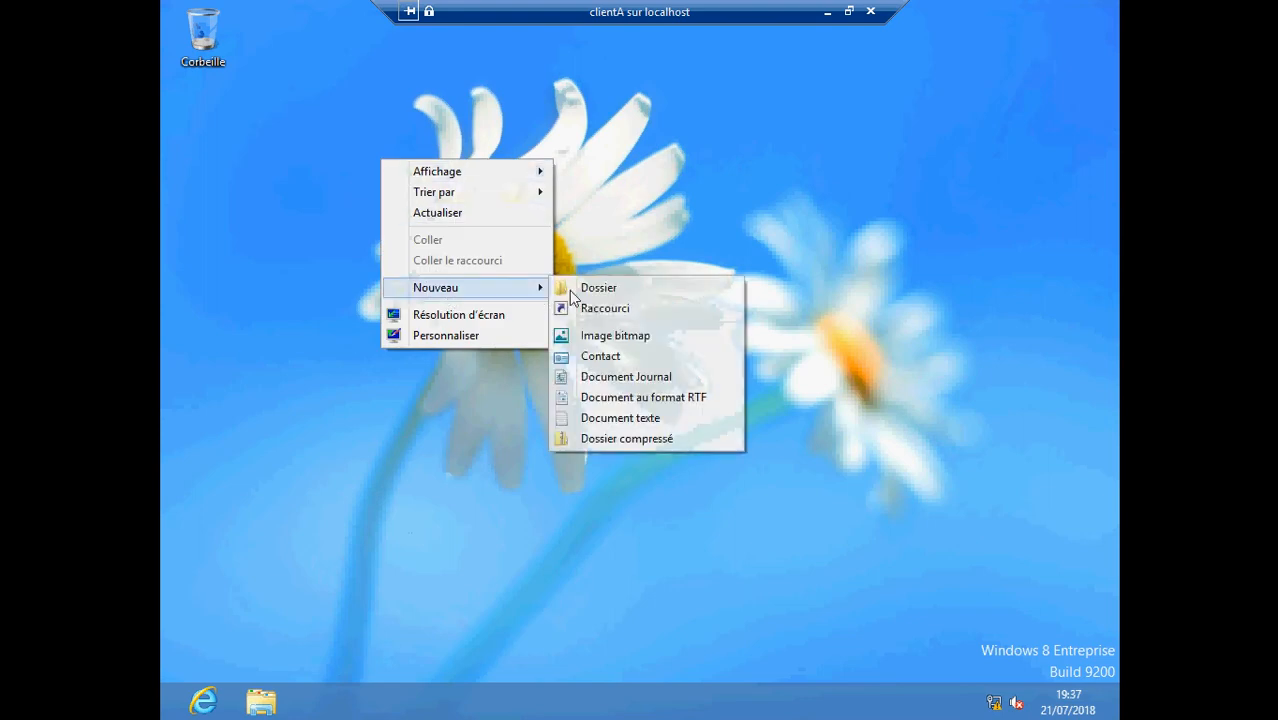
pyautogui.click(590, 288)
pyautogui.write('montest')
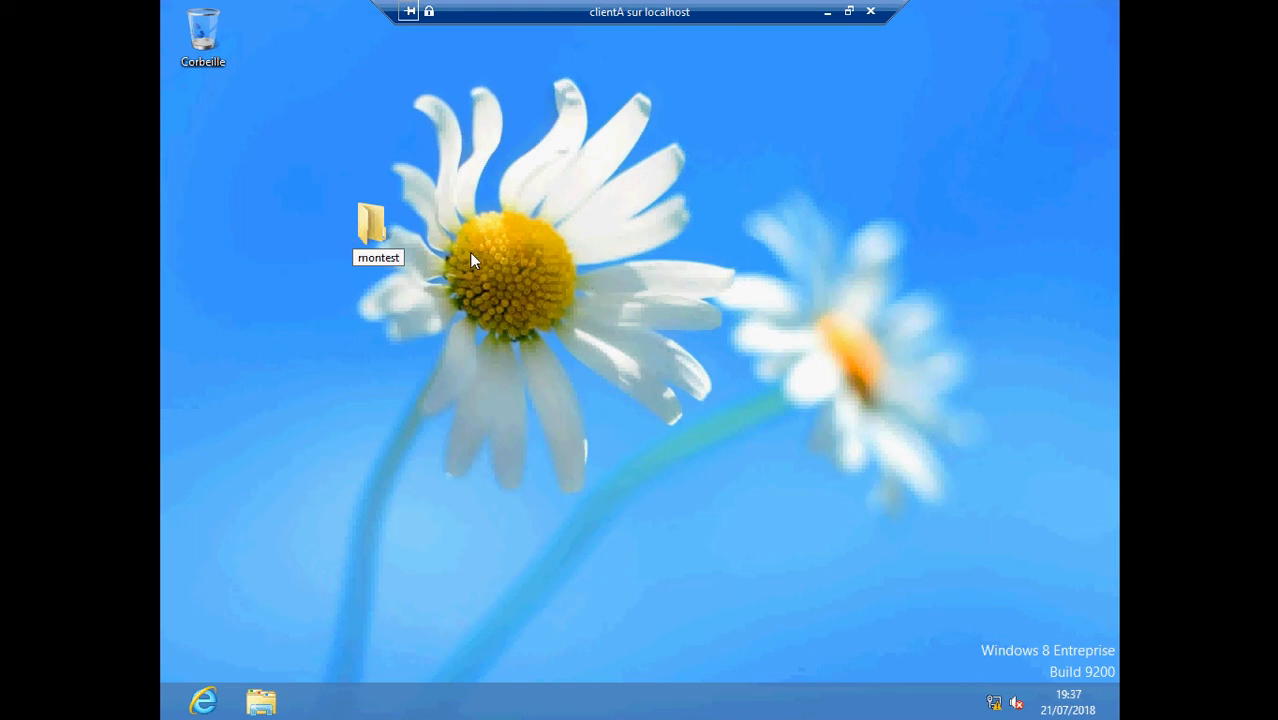
pyautogui.press('Return')
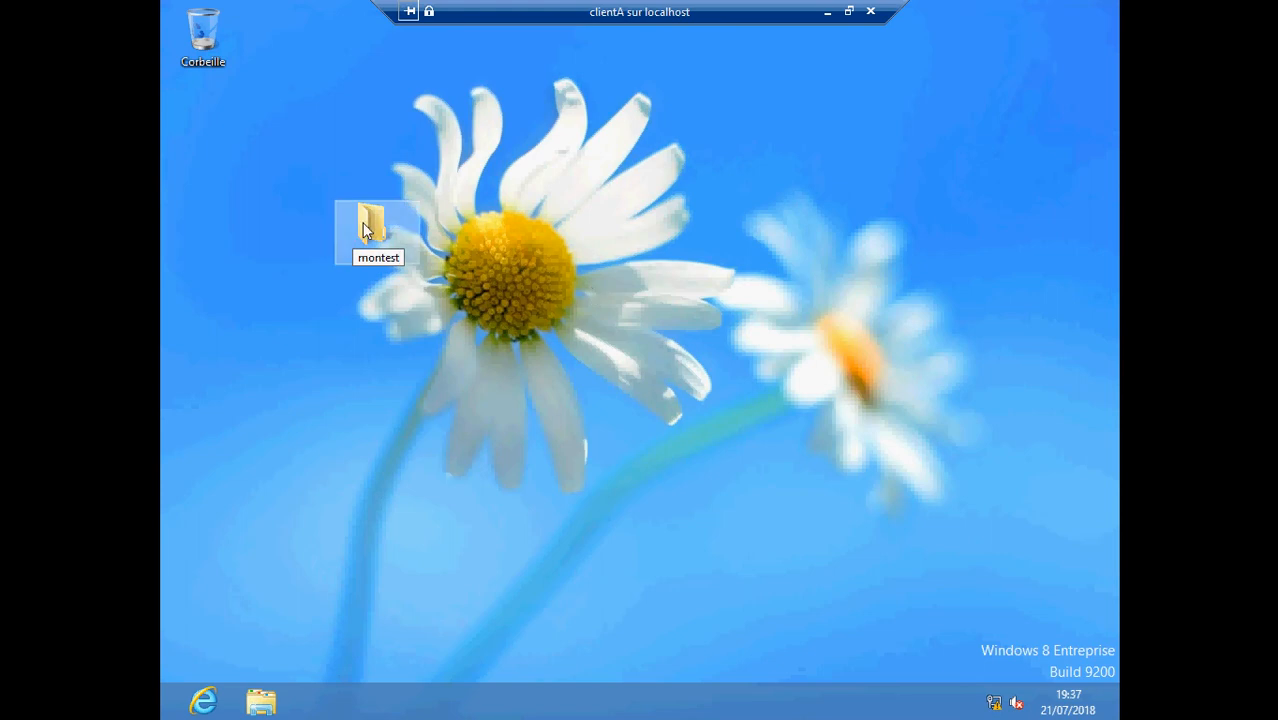
# Step: Open the new montest folder on the clientA desktop and create a text document named rapport quotidien in it
pyautogui.press('Return')
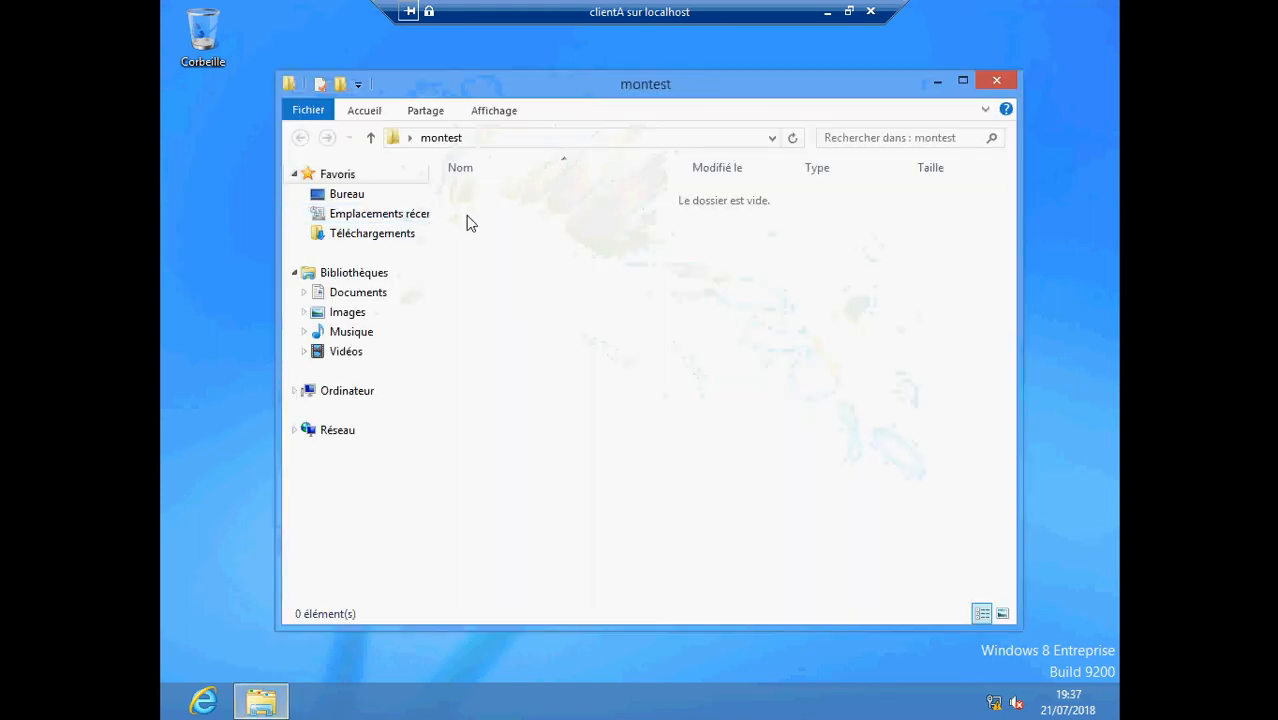
pyautogui.rightClick(466, 219)
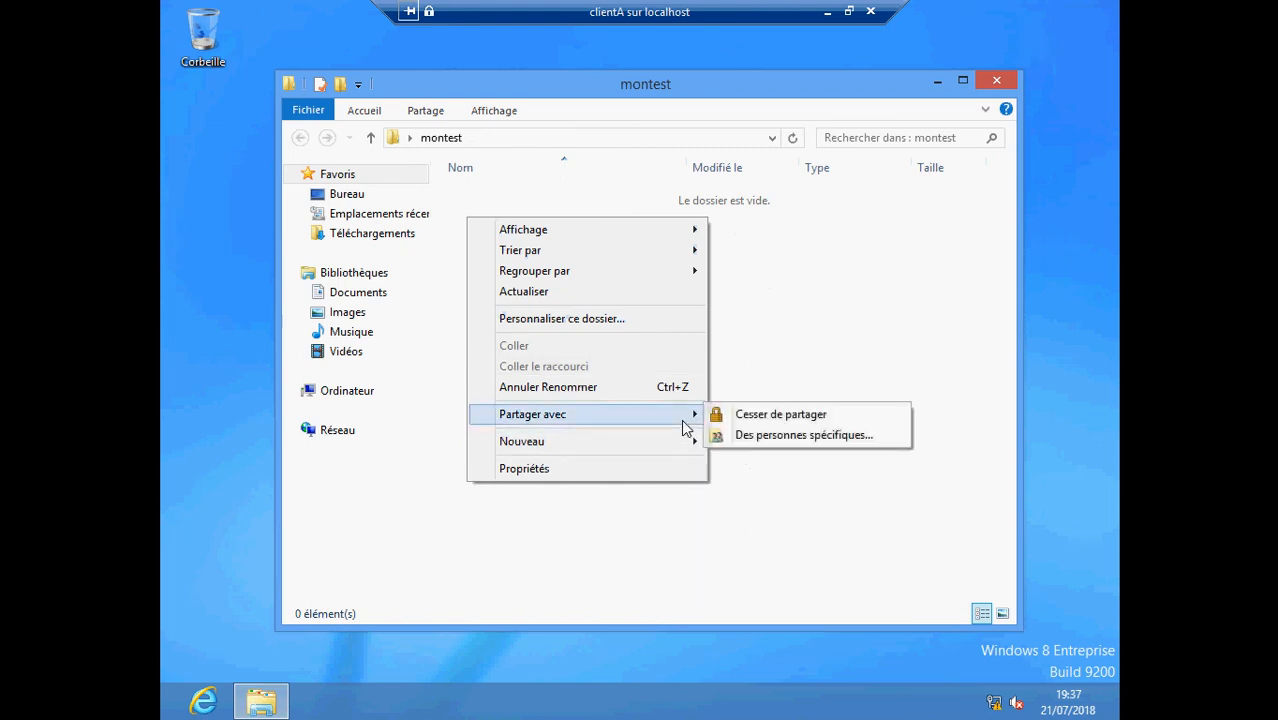
pyautogui.moveTo(683, 441)
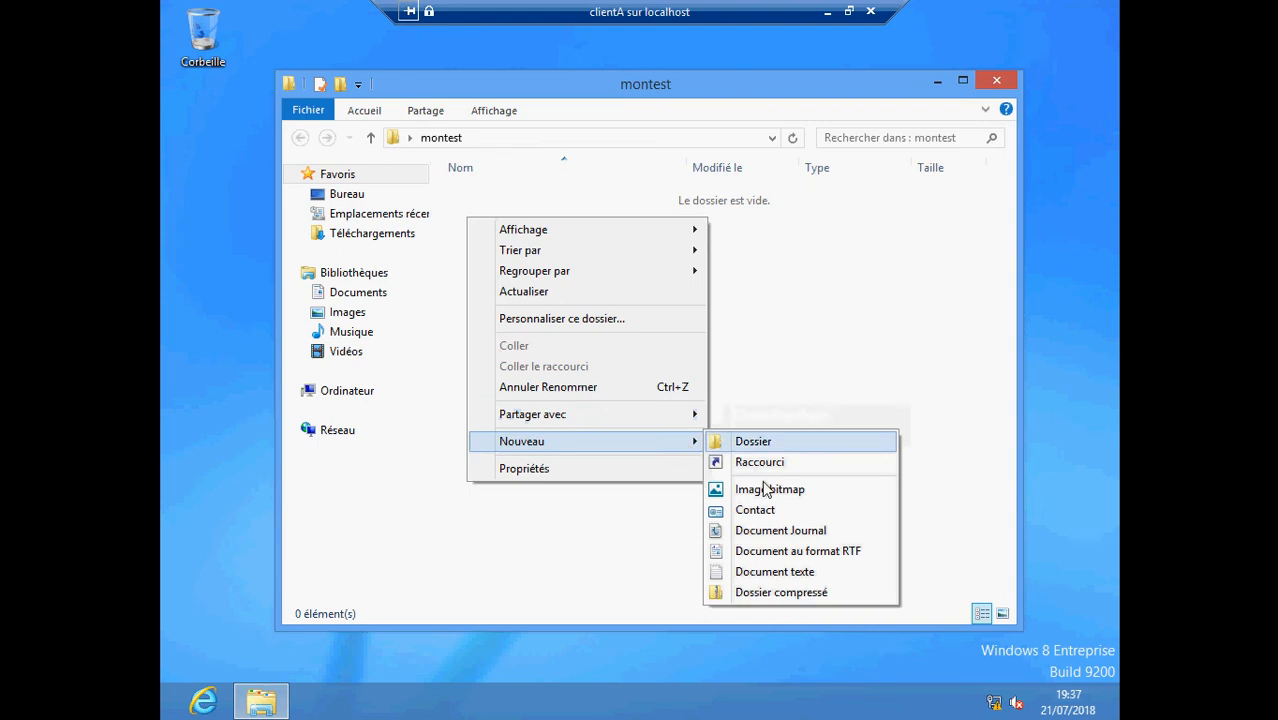
pyautogui.click(768, 578)
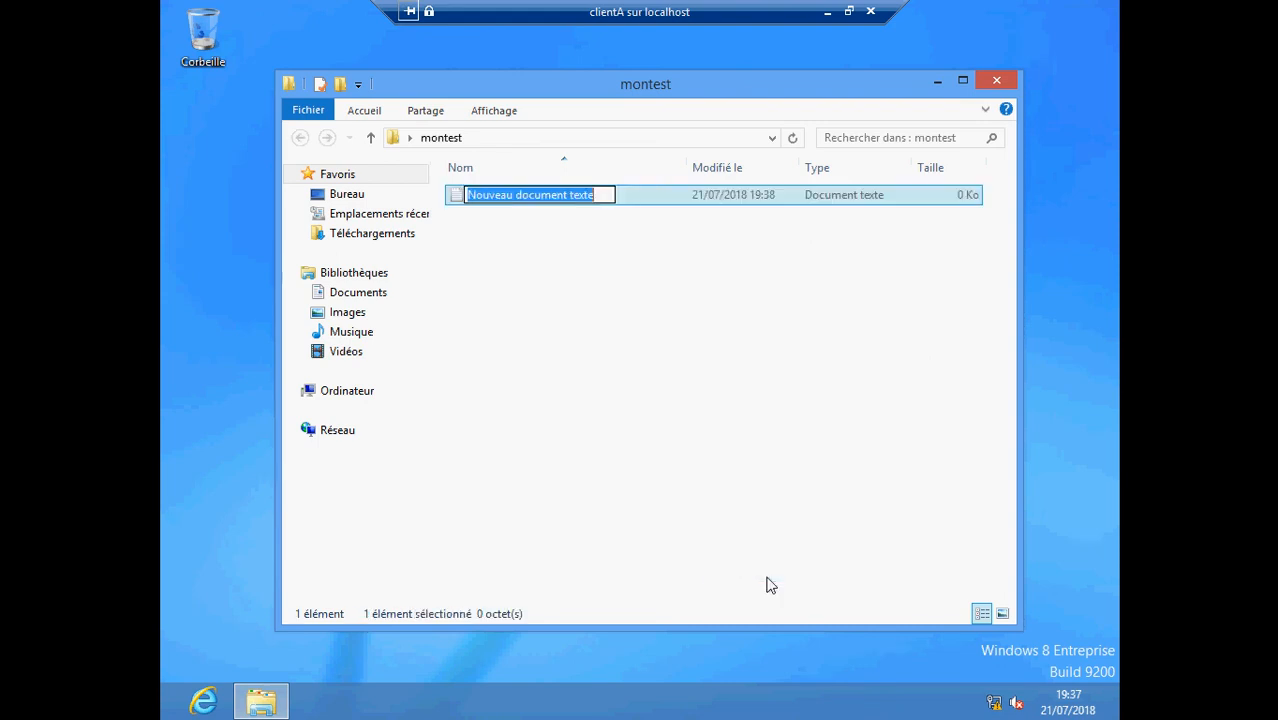
pyautogui.write('rapport ')
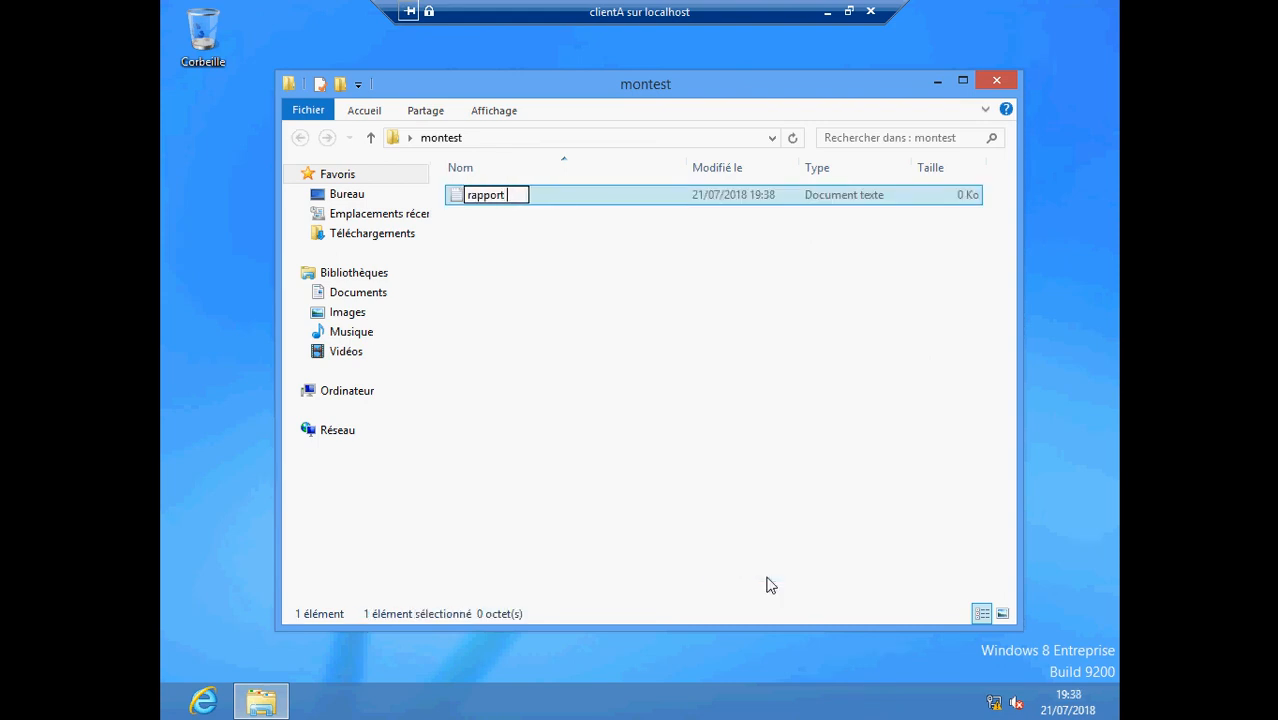
pyautogui.write('quotidien')
pyautogui.click(456, 198)
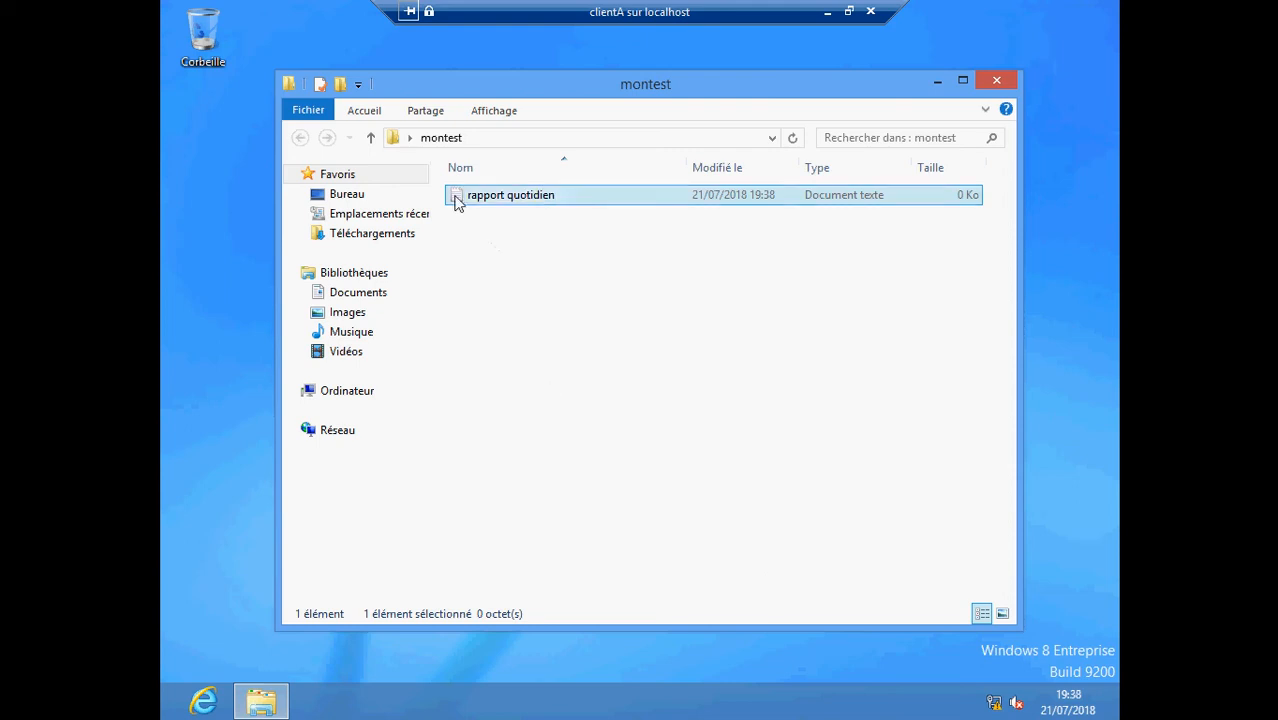
# Step: Write "nombre d appel emis et recus" in the rapport quotidien file, save it, and close the file and the montest folder
pyautogui.doubleClick(456, 198)
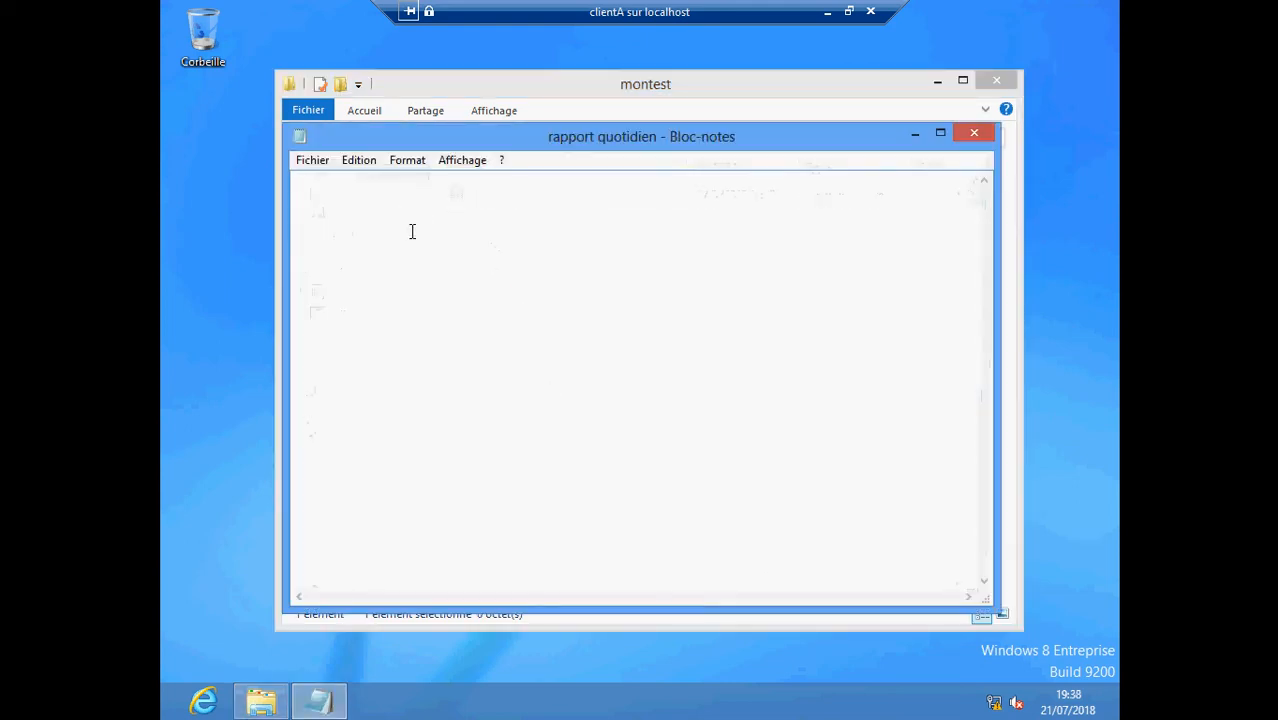
pyautogui.write('nombre d ap')
pyautogui.write('pe')
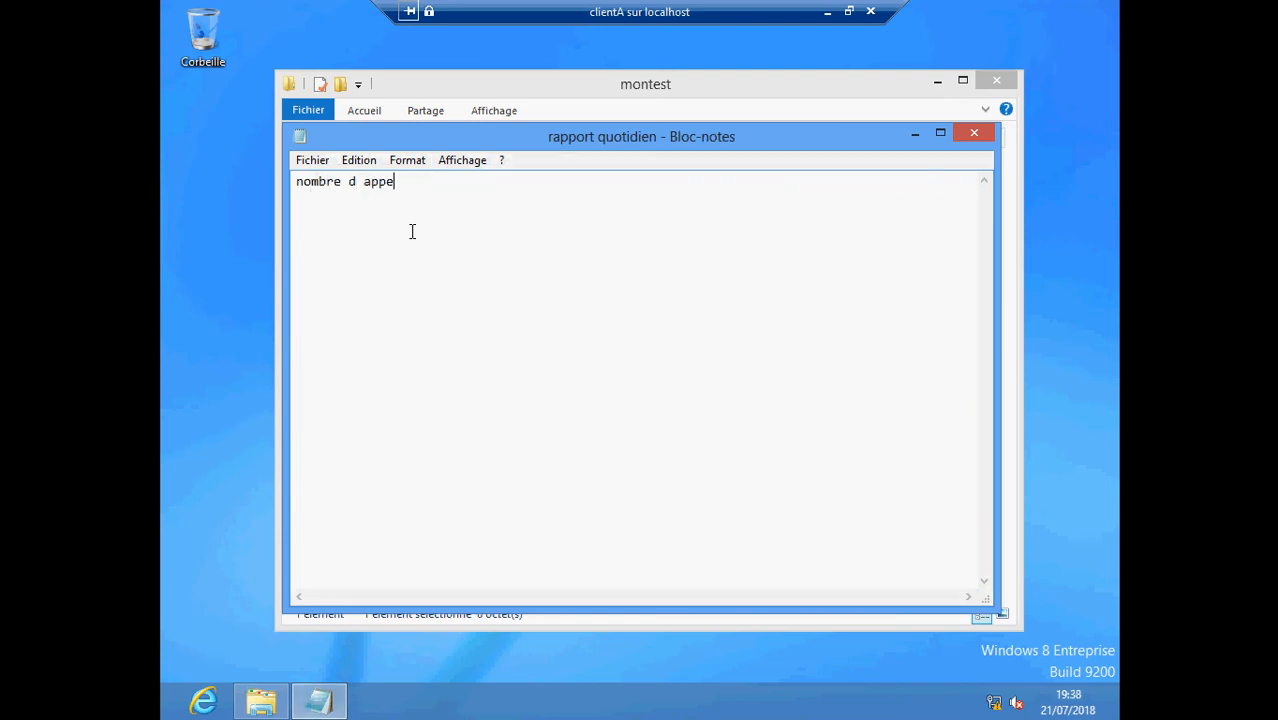
pyautogui.write('l emis et recus')
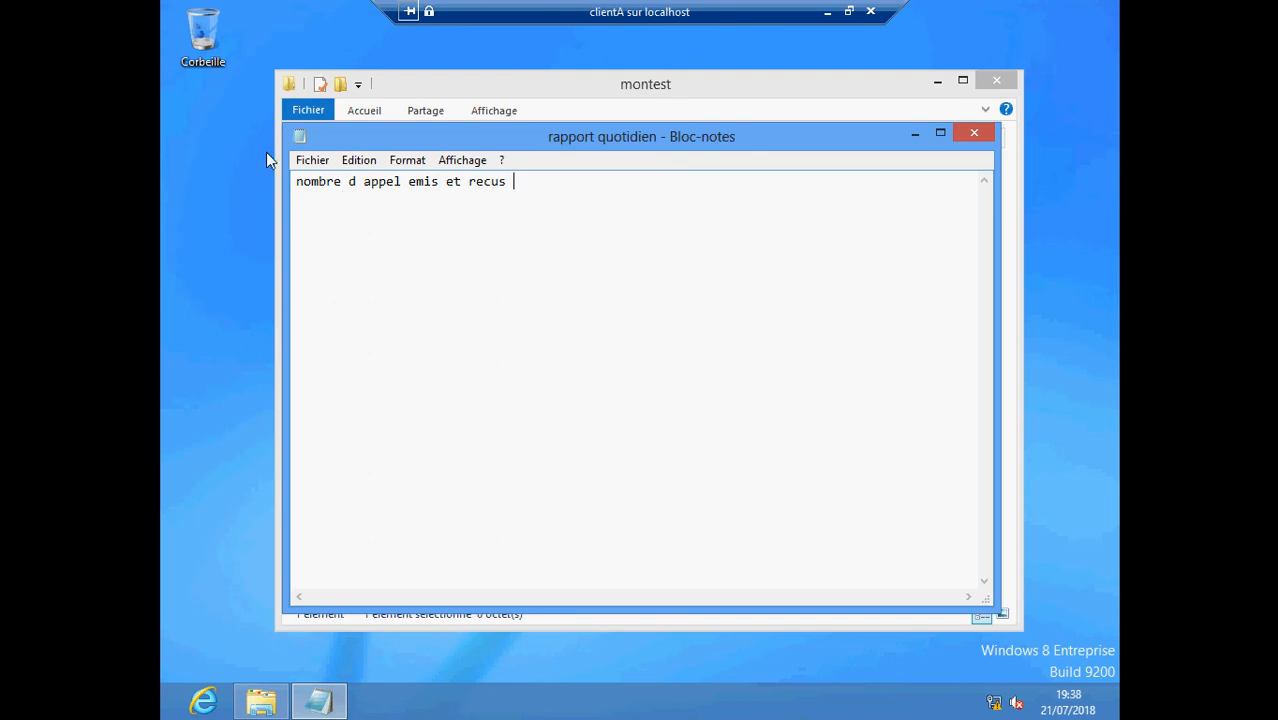
pyautogui.click(309, 162)
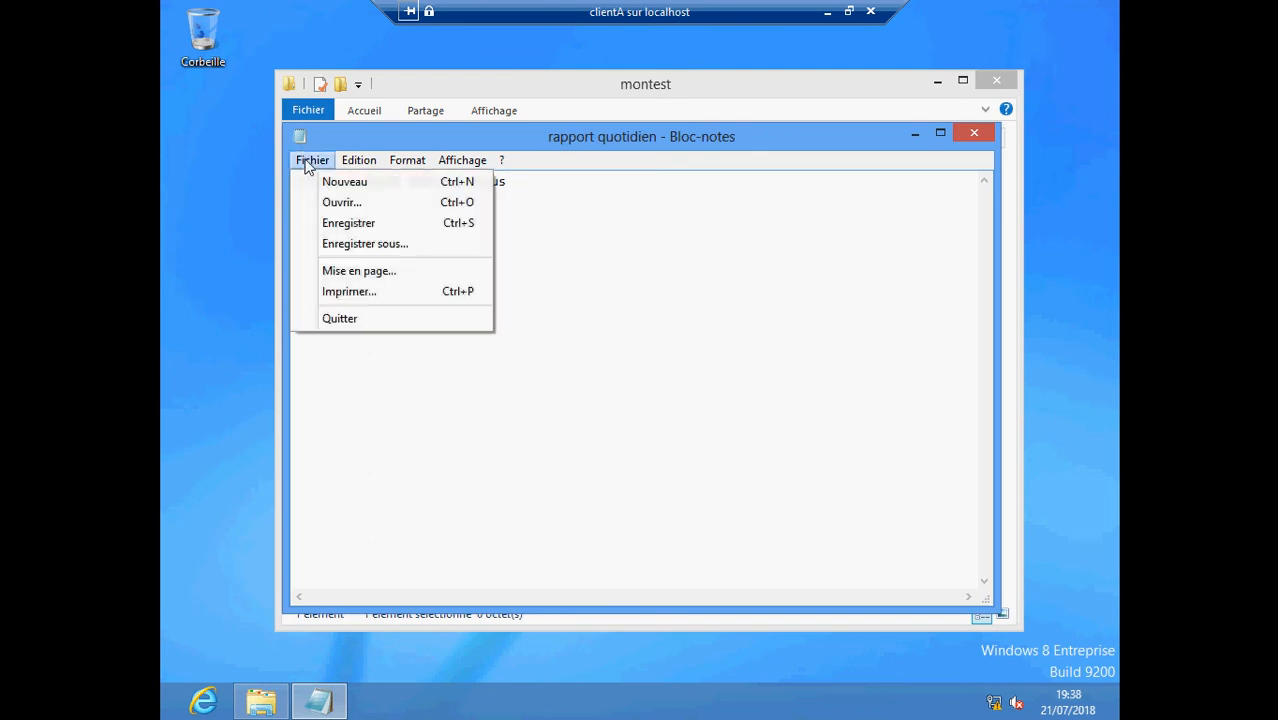
pyautogui.click(323, 222)
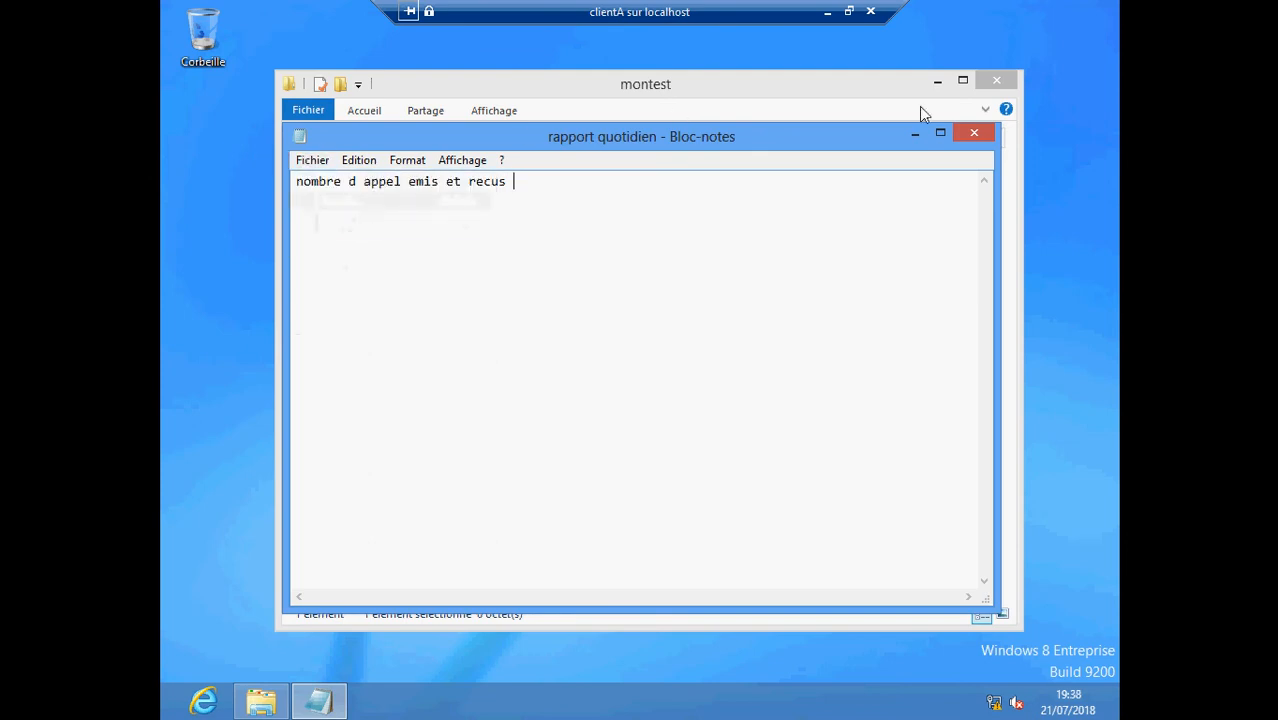
pyautogui.click(978, 138)
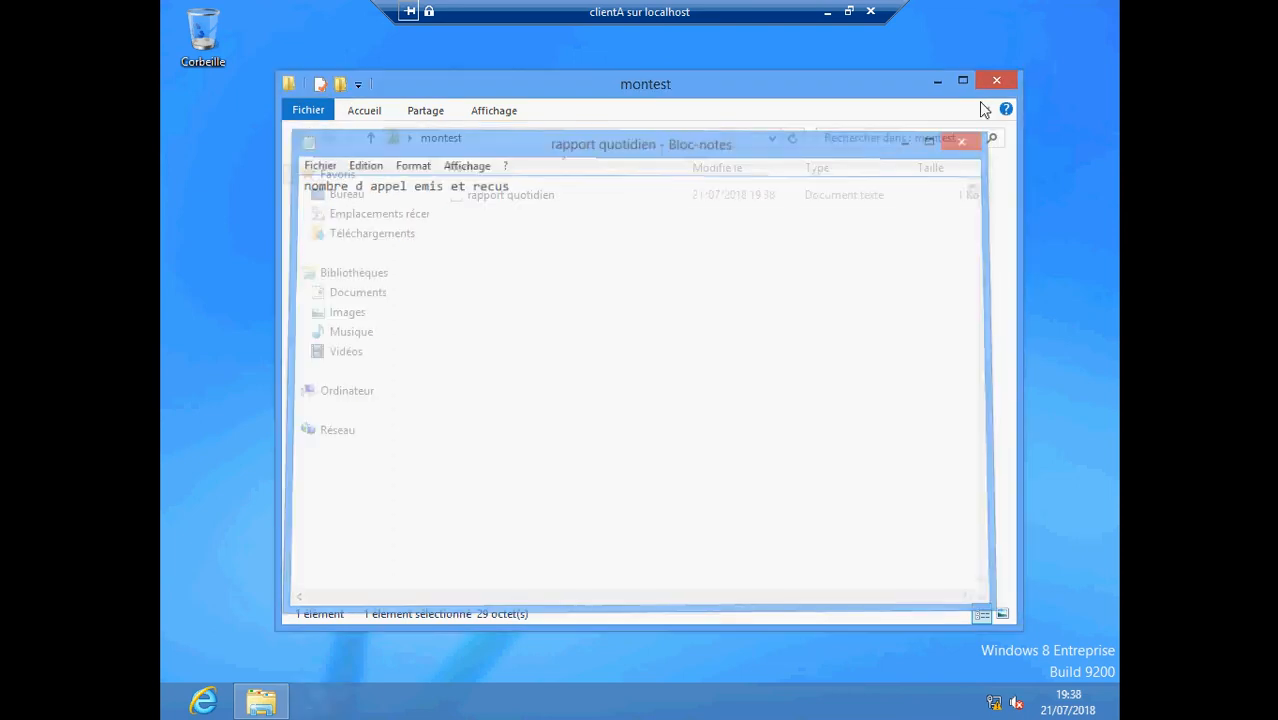
pyautogui.click(997, 80)
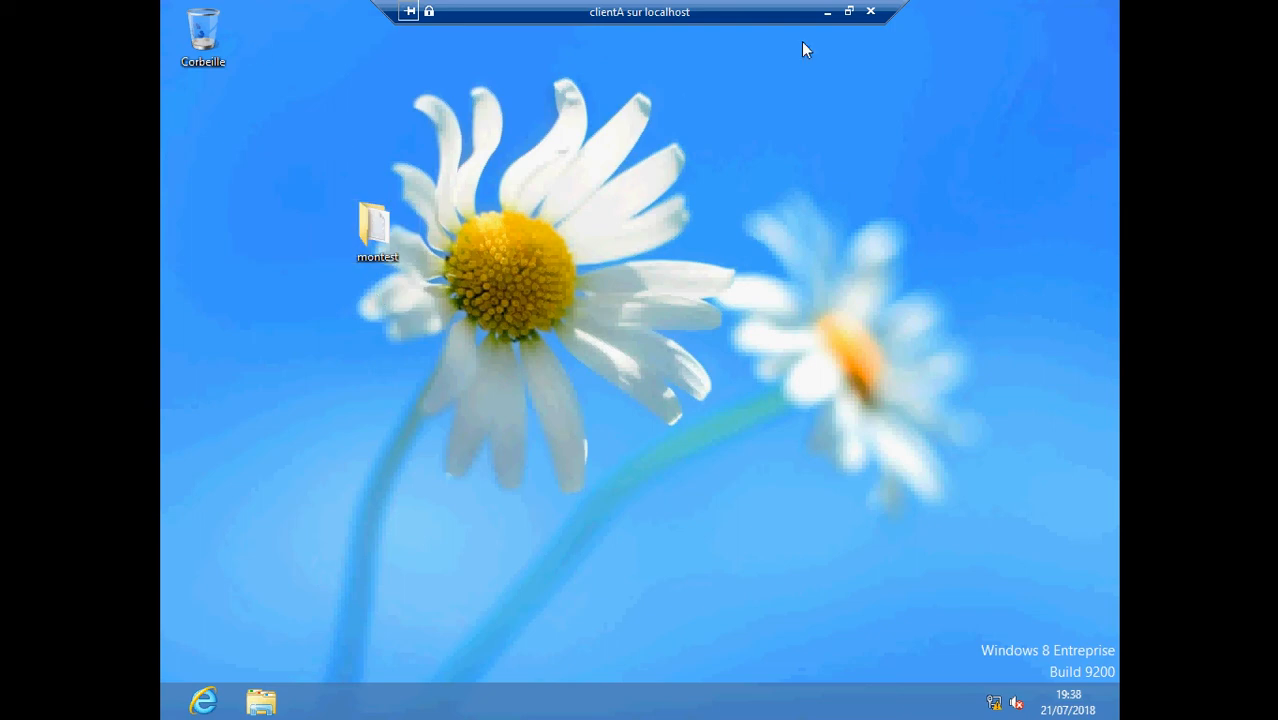
# Step: Leave full screen, sign the test account out of clientA, and minimize its virtual machine window
pyautogui.click(849, 11)
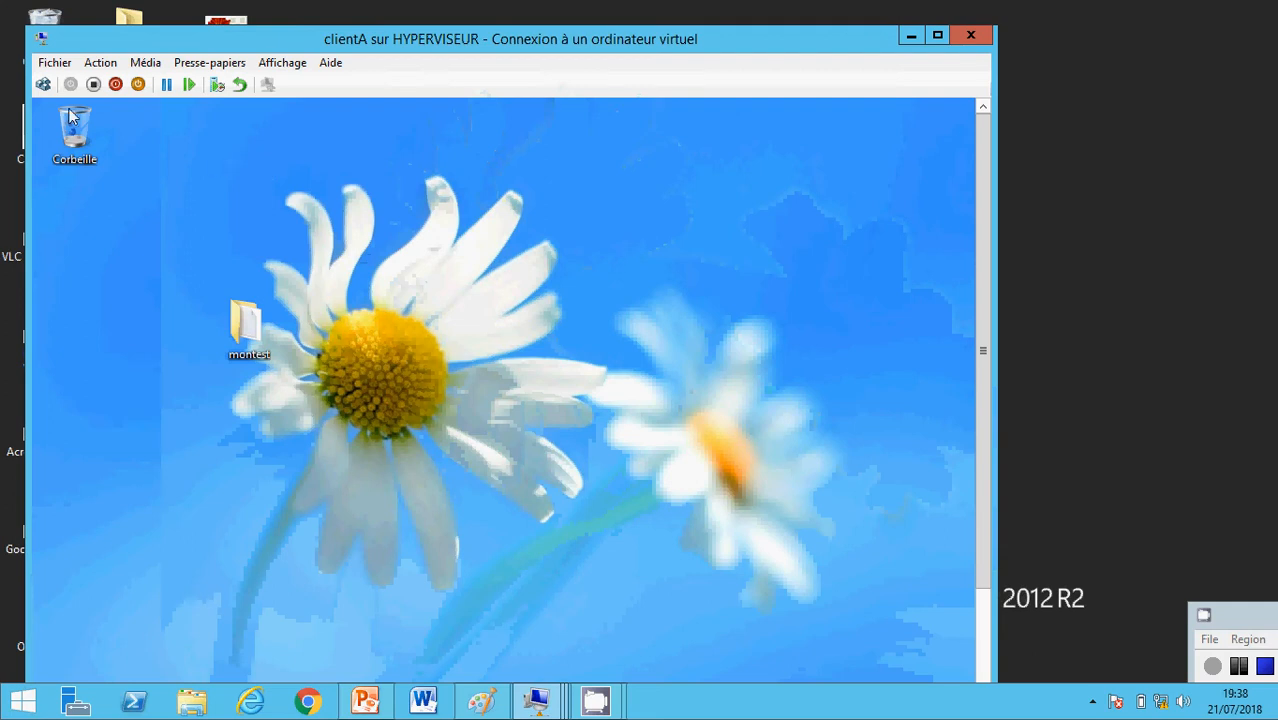
pyautogui.click(43, 84)
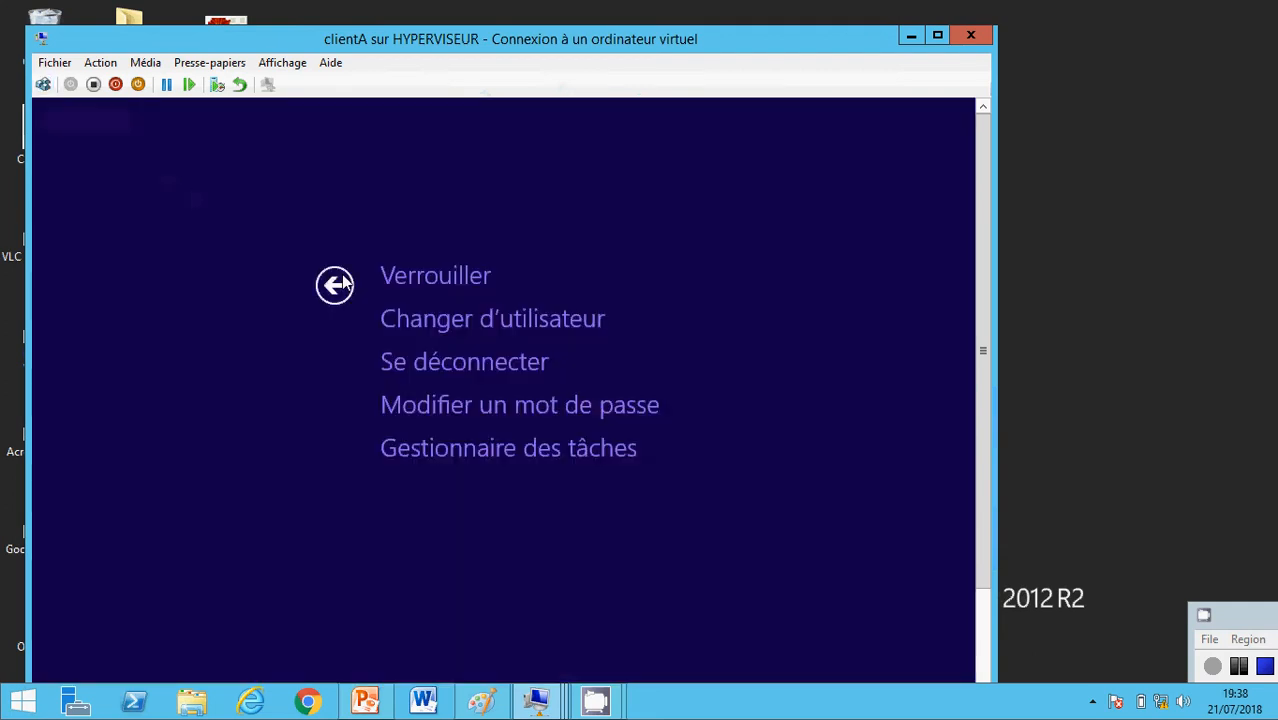
pyautogui.click(415, 362)
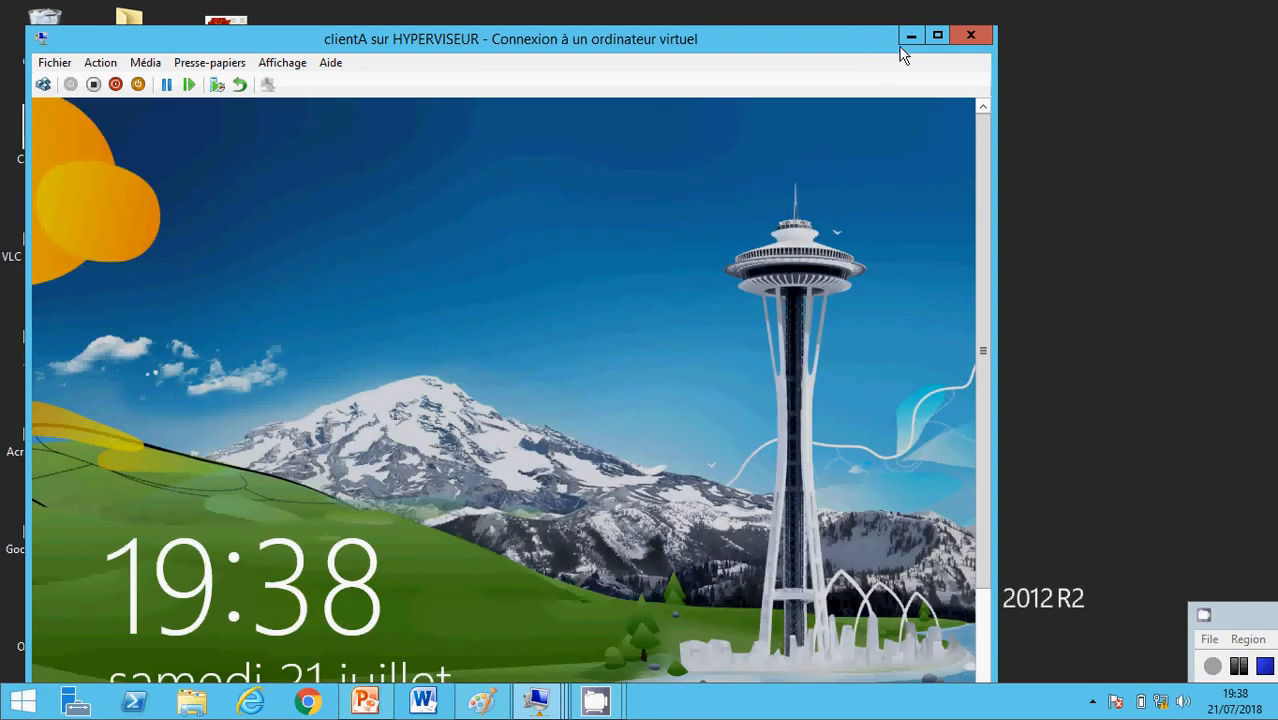
pyautogui.click(911, 38)
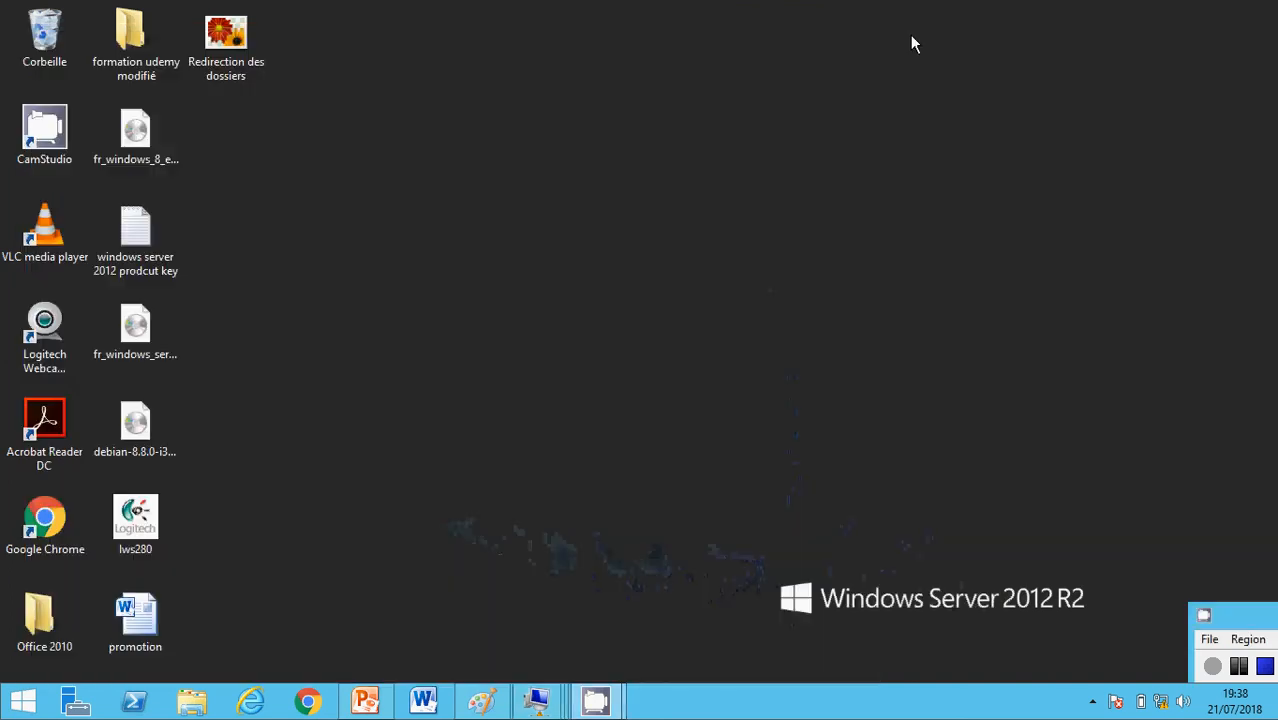
# Step: Switch to the clientB virtual machine, unlock it and bring up the sign-in form for another user on ECOLEIT
pyautogui.moveTo(537, 700)
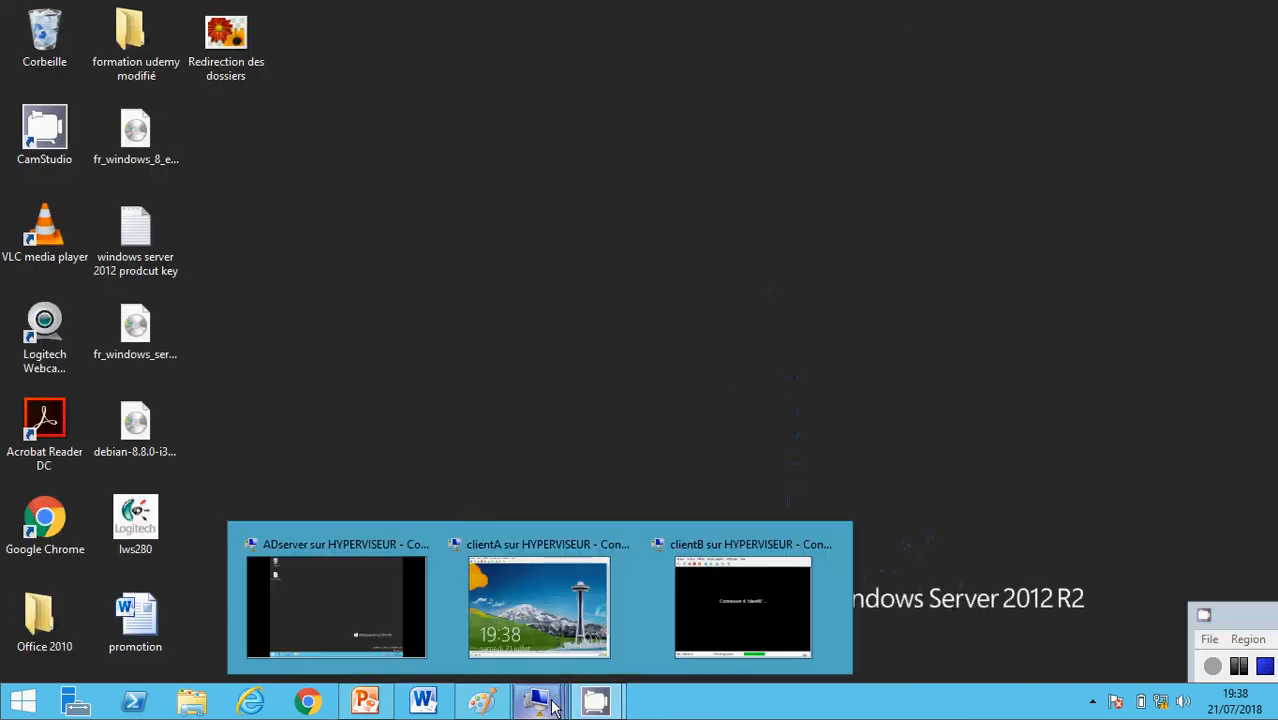
pyautogui.click(701, 583)
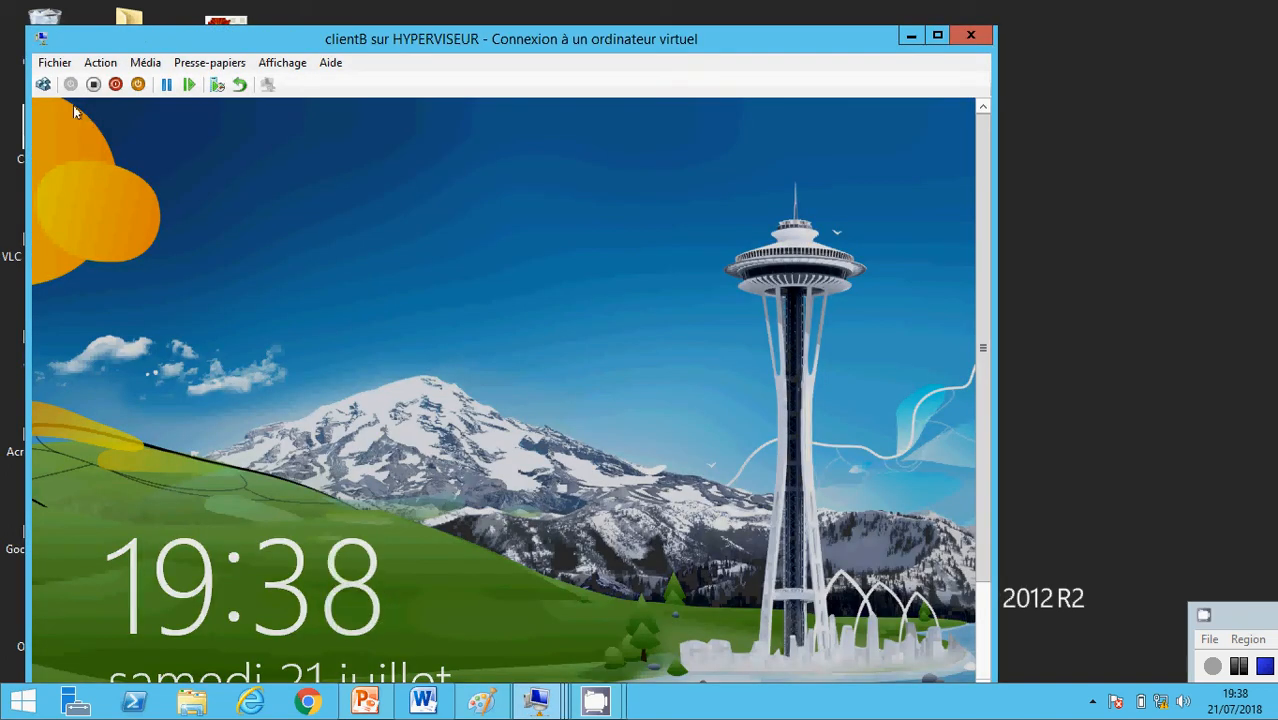
pyautogui.click(44, 85)
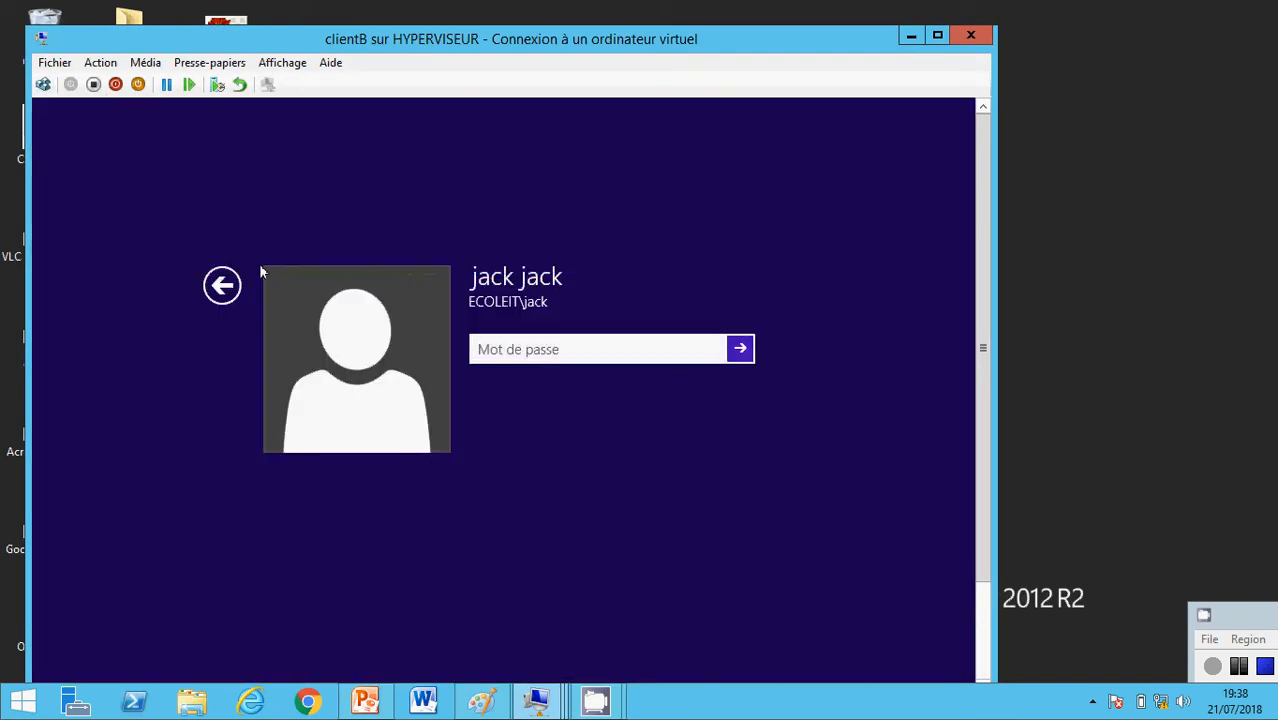
pyautogui.click(222, 286)
pyautogui.click(561, 336)
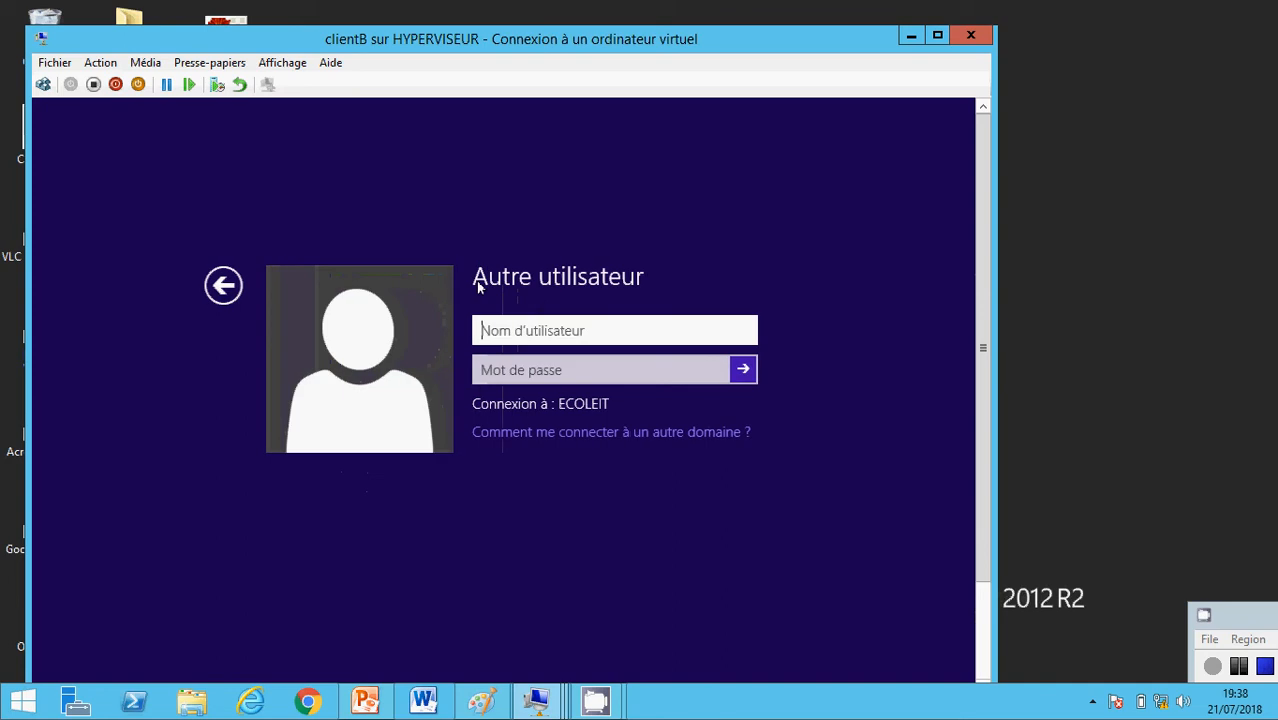
# Step: Sign in to clientB by entering the test account's username and password
pyautogui.write('pierre')
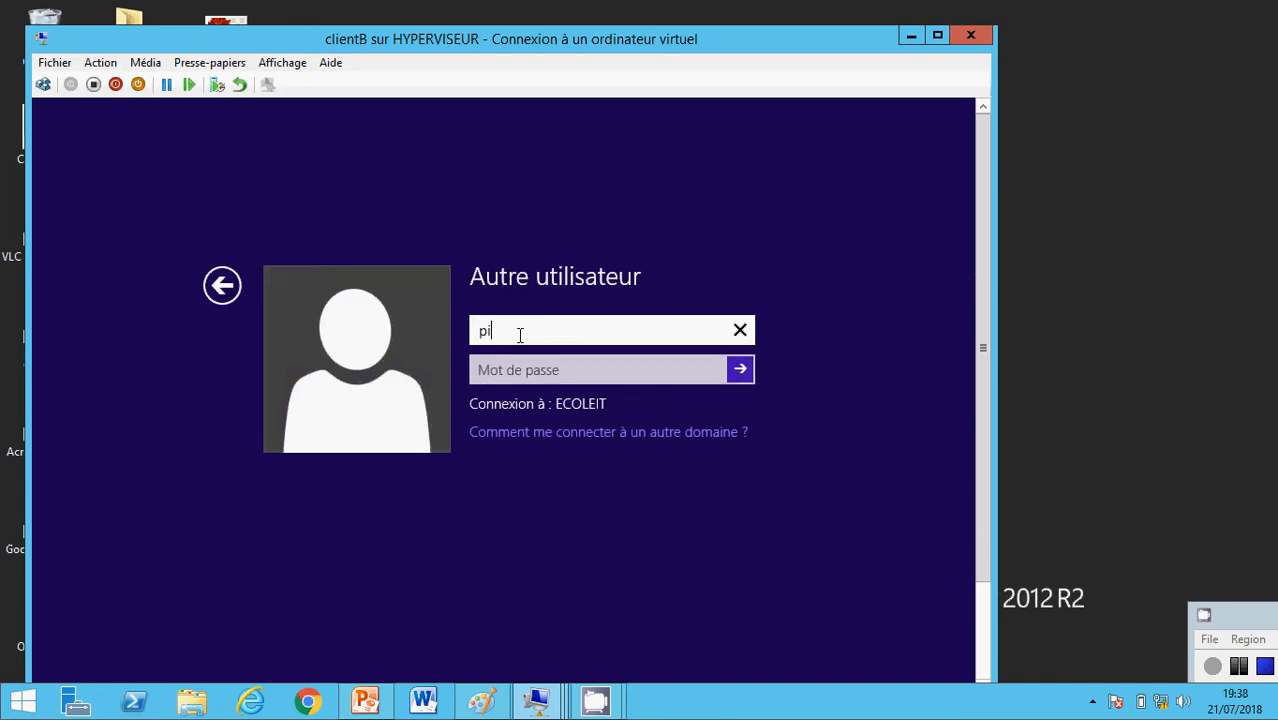
pyautogui.click(515, 367)
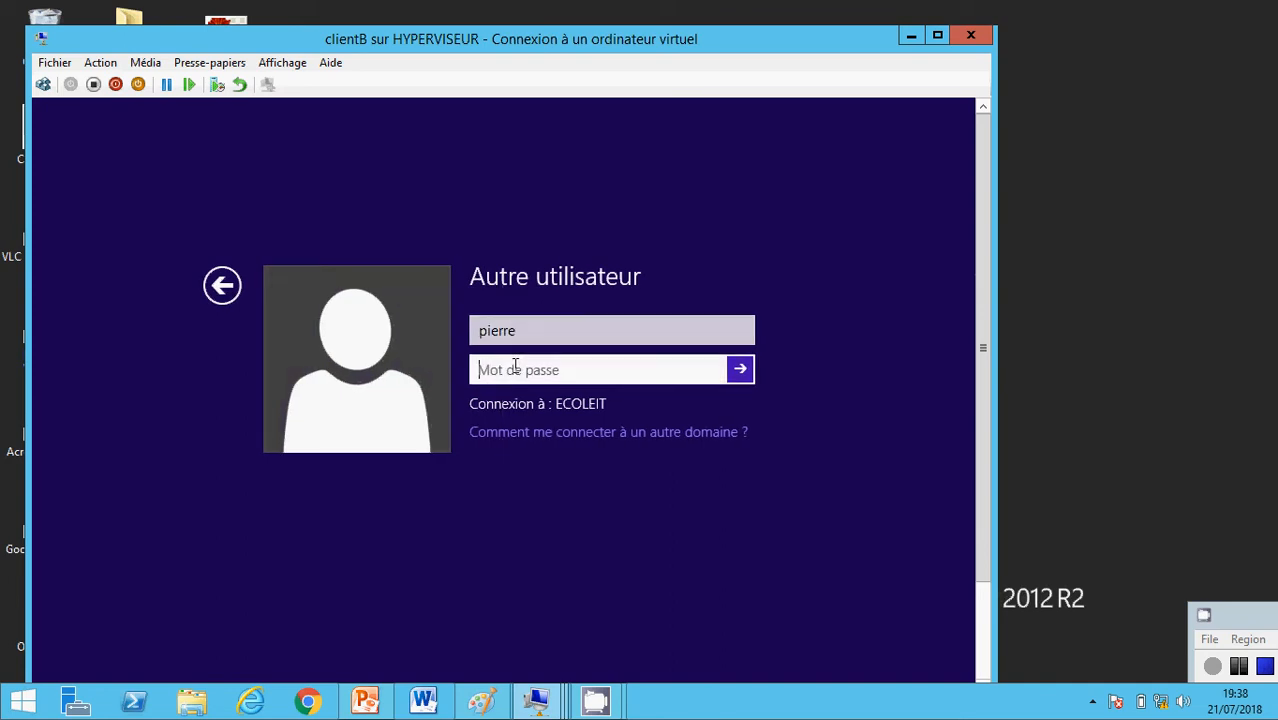
pyautogui.write('******')
pyautogui.press('BackSpace')
pyautogui.press('BackSpace')
pyautogui.press('BackSpace')
pyautogui.press('BackSpace')
pyautogui.press('BackSpace')
pyautogui.press('BackSpace')
pyautogui.press('BackSpace')
pyautogui.write('********')
pyautogui.press('Return')
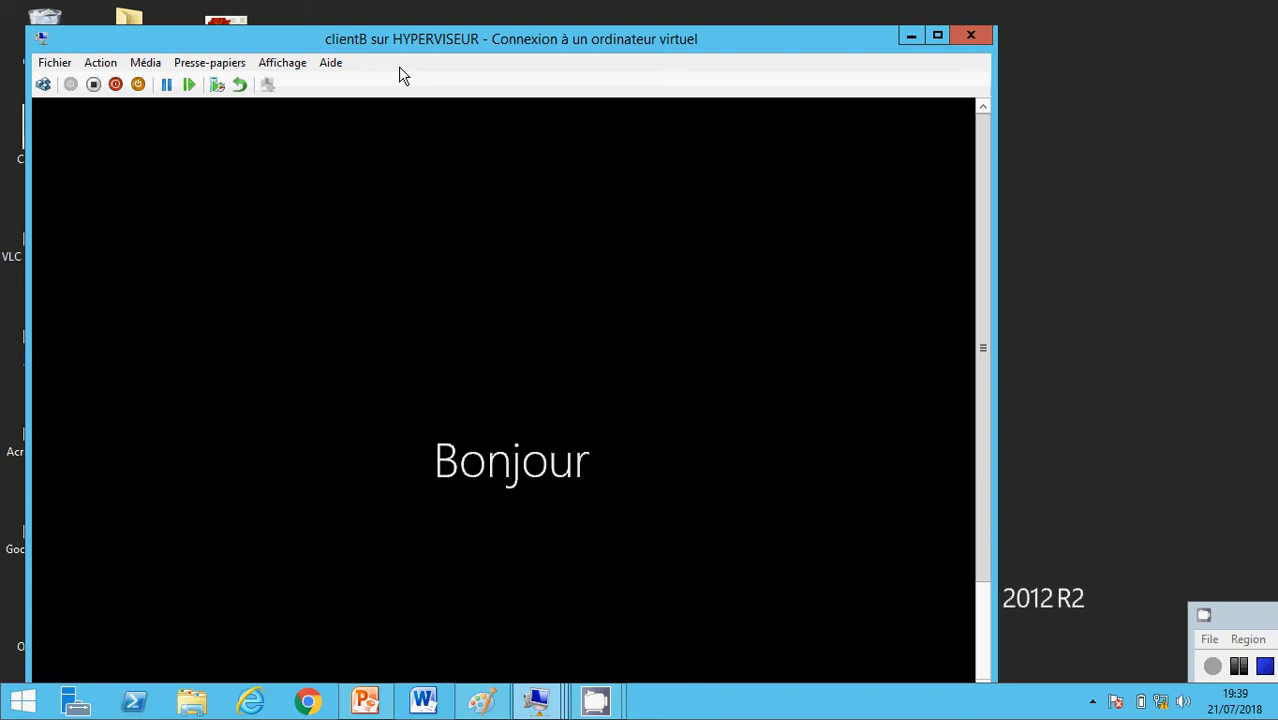
# Step: Show the clientB virtual machine in full screen and go to its Windows desktop
pyautogui.click(283, 63)
pyautogui.click(287, 84)
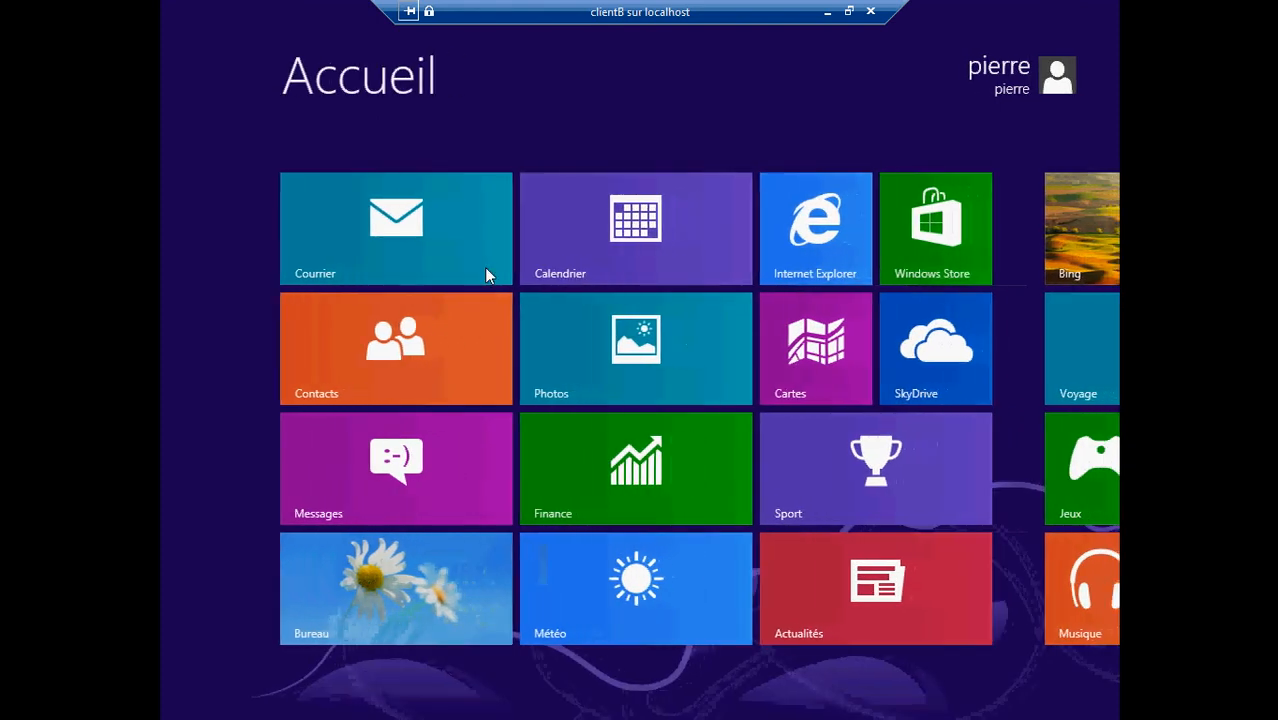
pyautogui.click(369, 577)
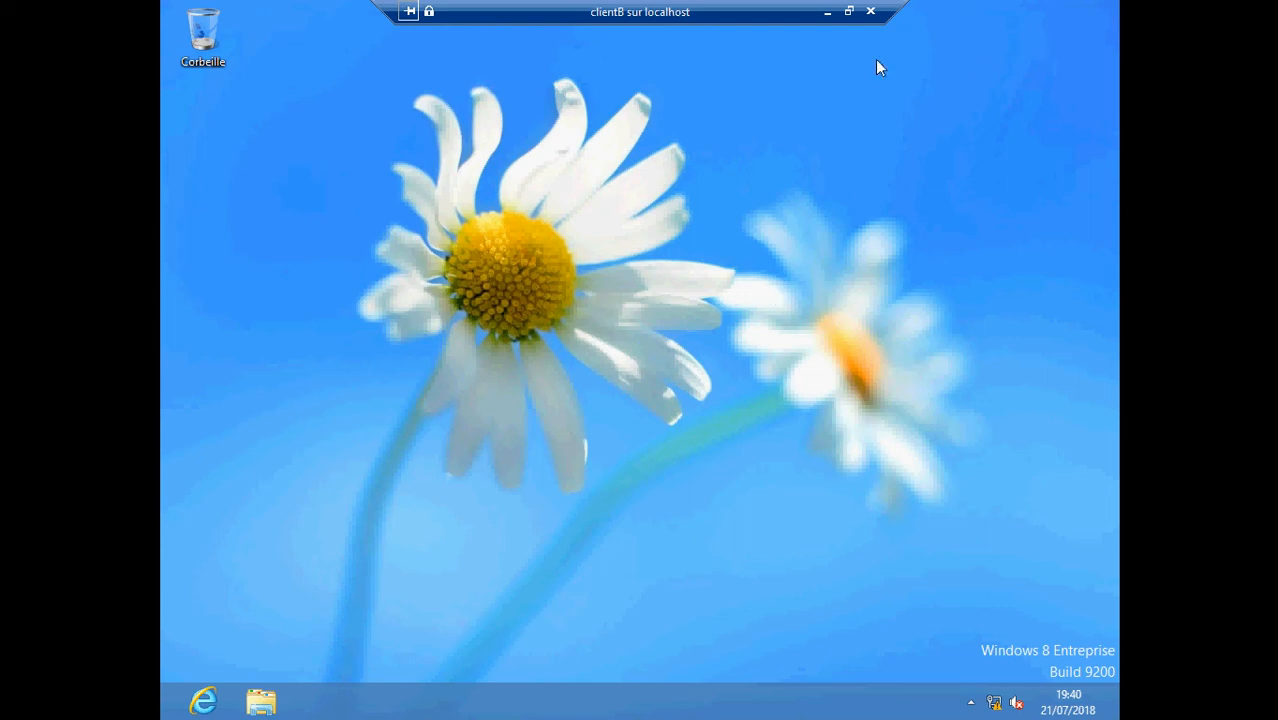
pyautogui.click(826, 14)
pyautogui.moveTo(536, 700)
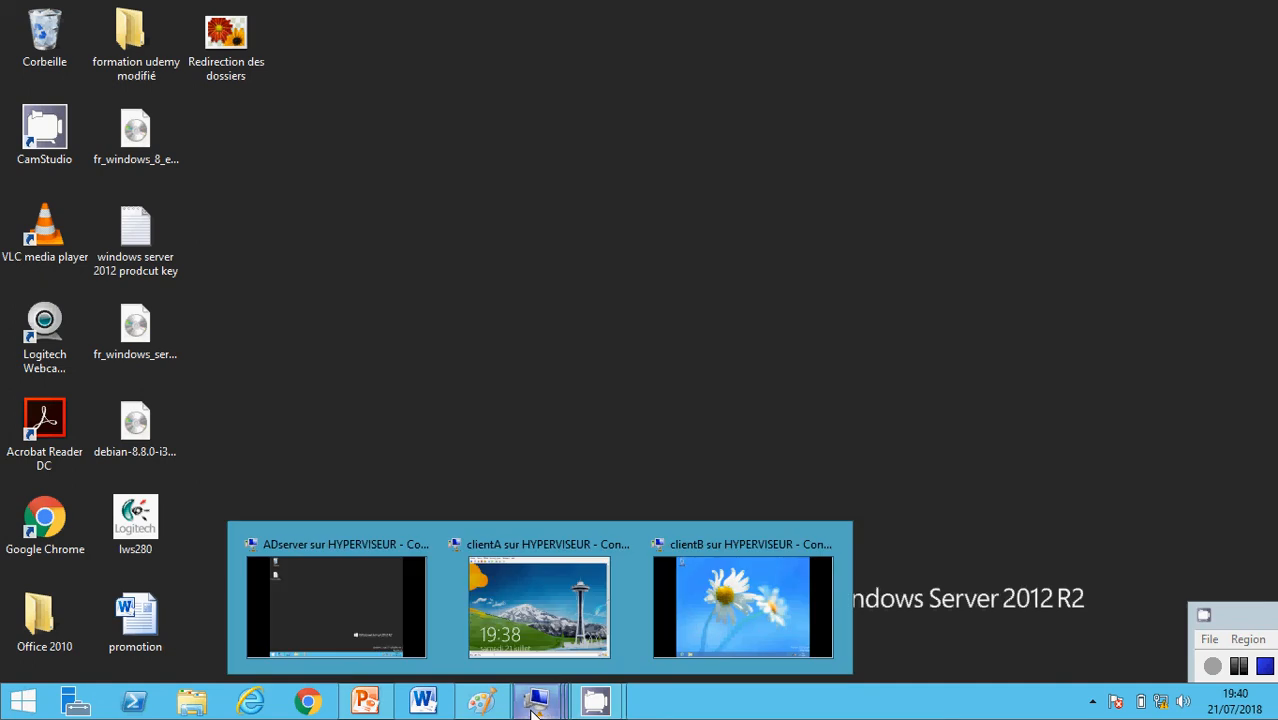
pyautogui.click(576, 570)
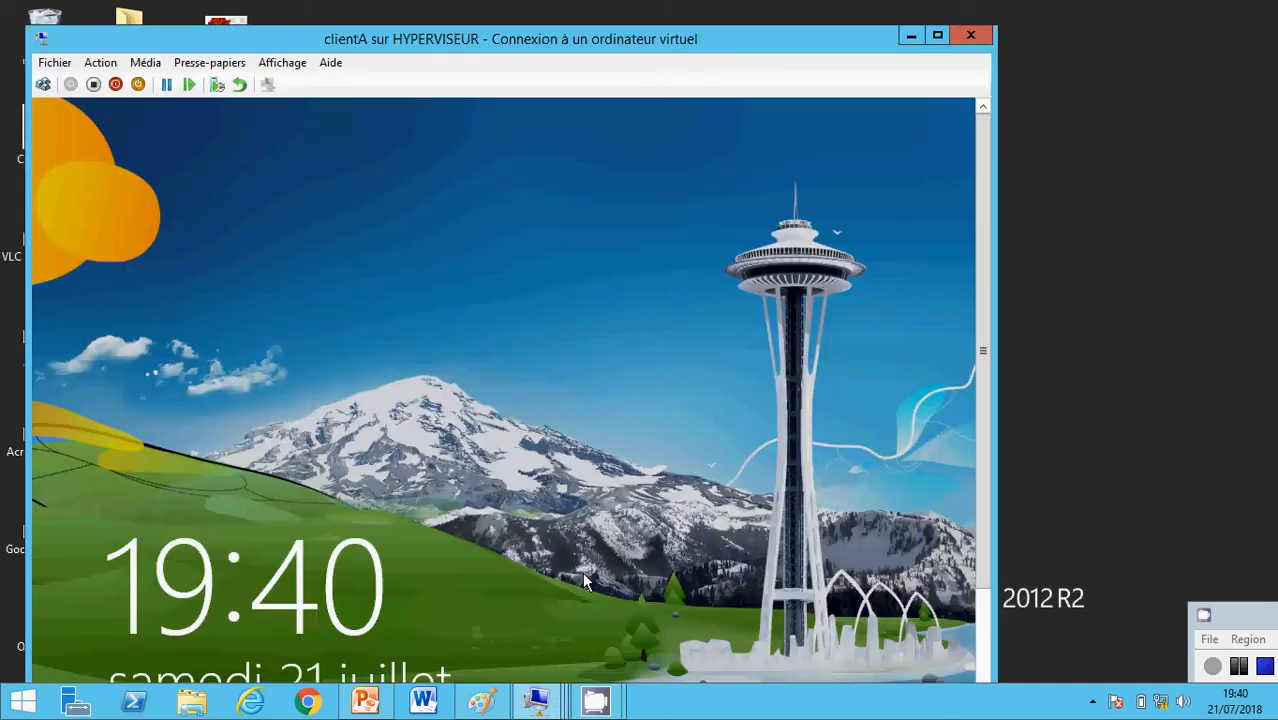
pyautogui.click(346, 169)
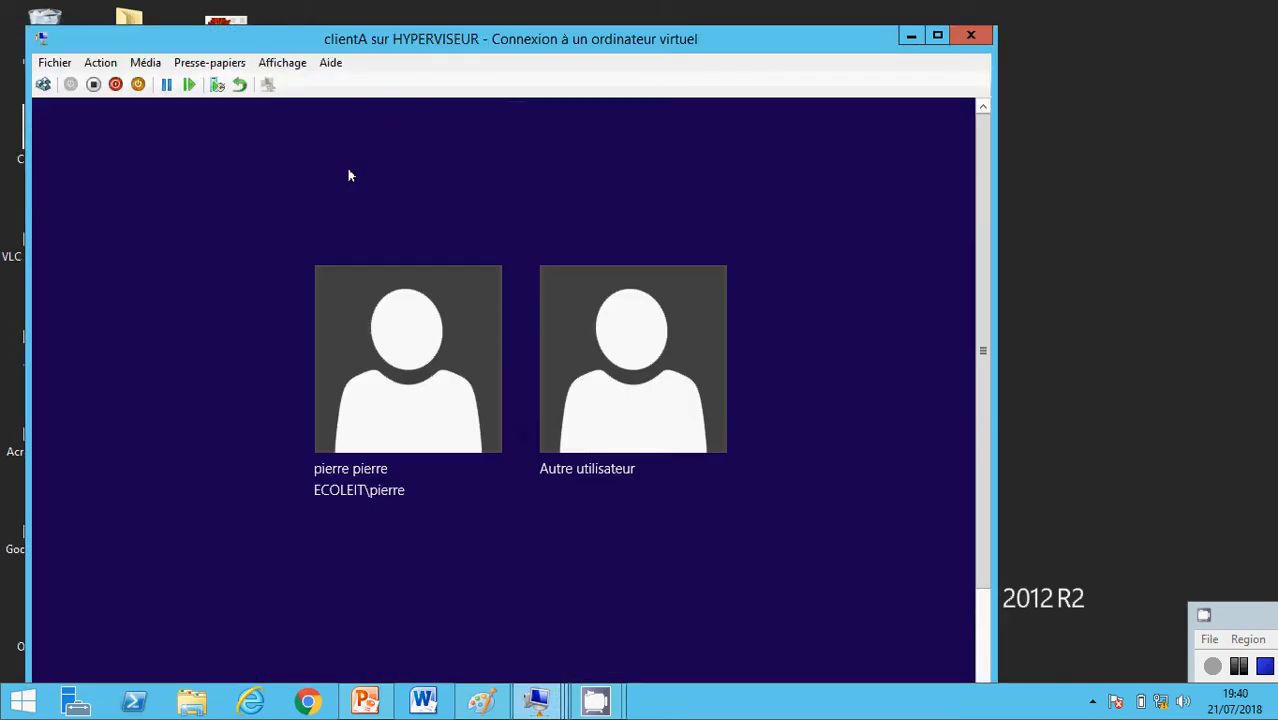
pyautogui.click(465, 392)
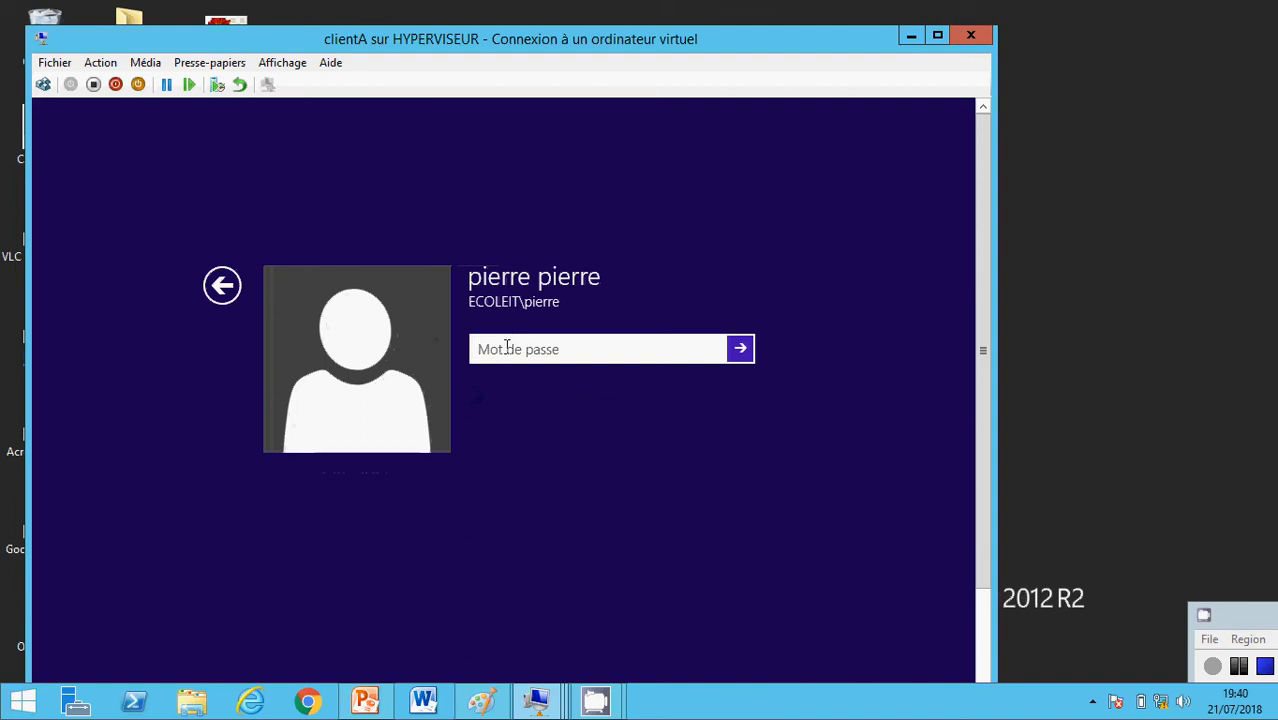
pyautogui.write('P')
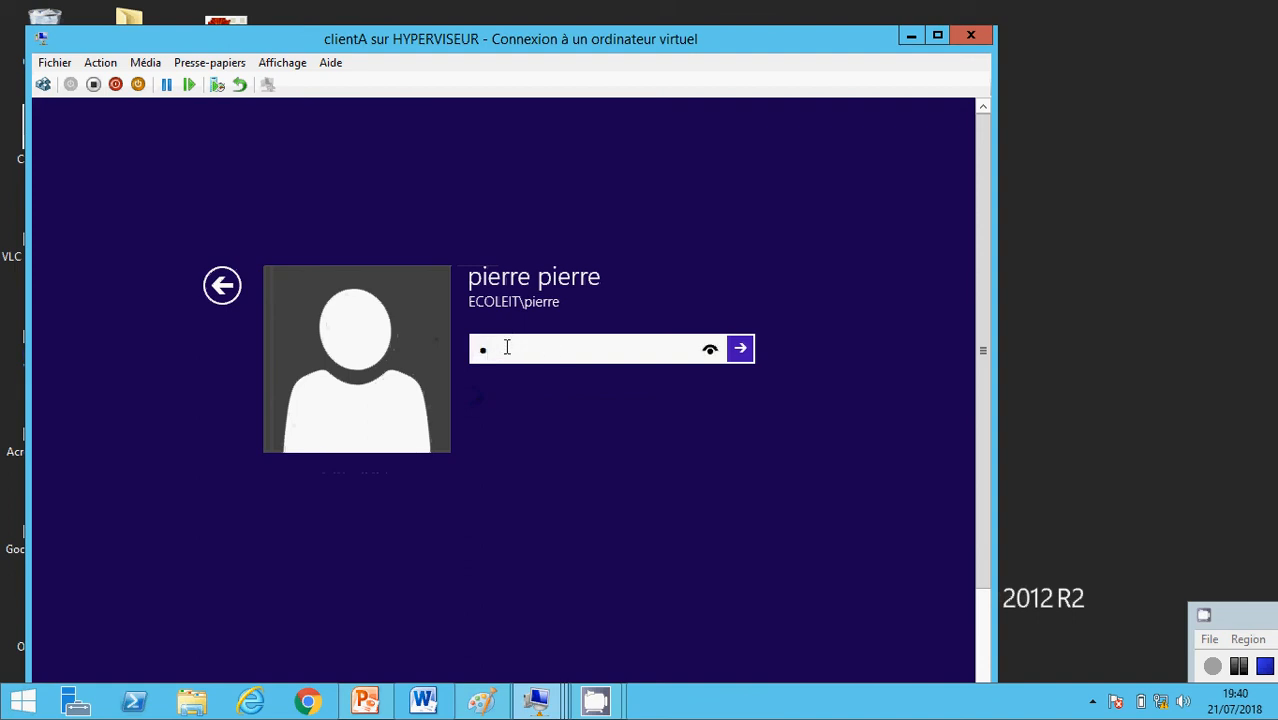
# Step: Switch to the clientB virtual machine, leave full screen, sign the test account out and minimize the window
pyautogui.moveTo(537, 700)
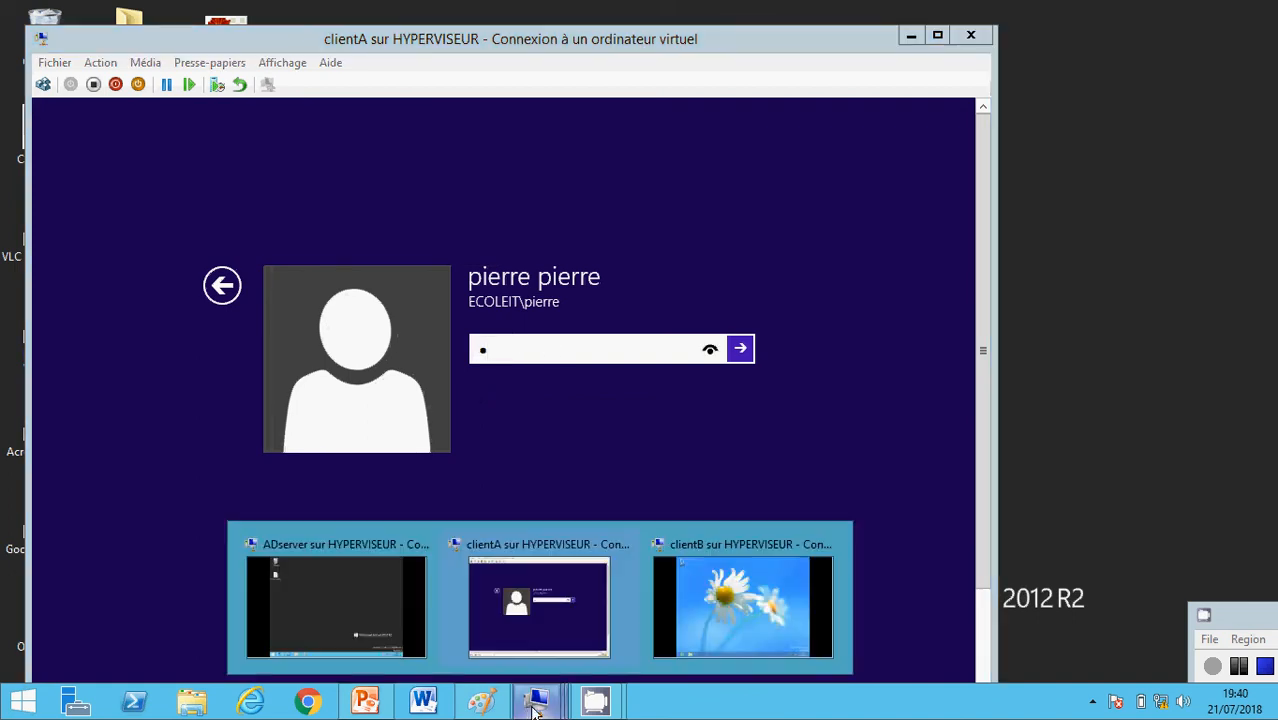
pyautogui.click(700, 605)
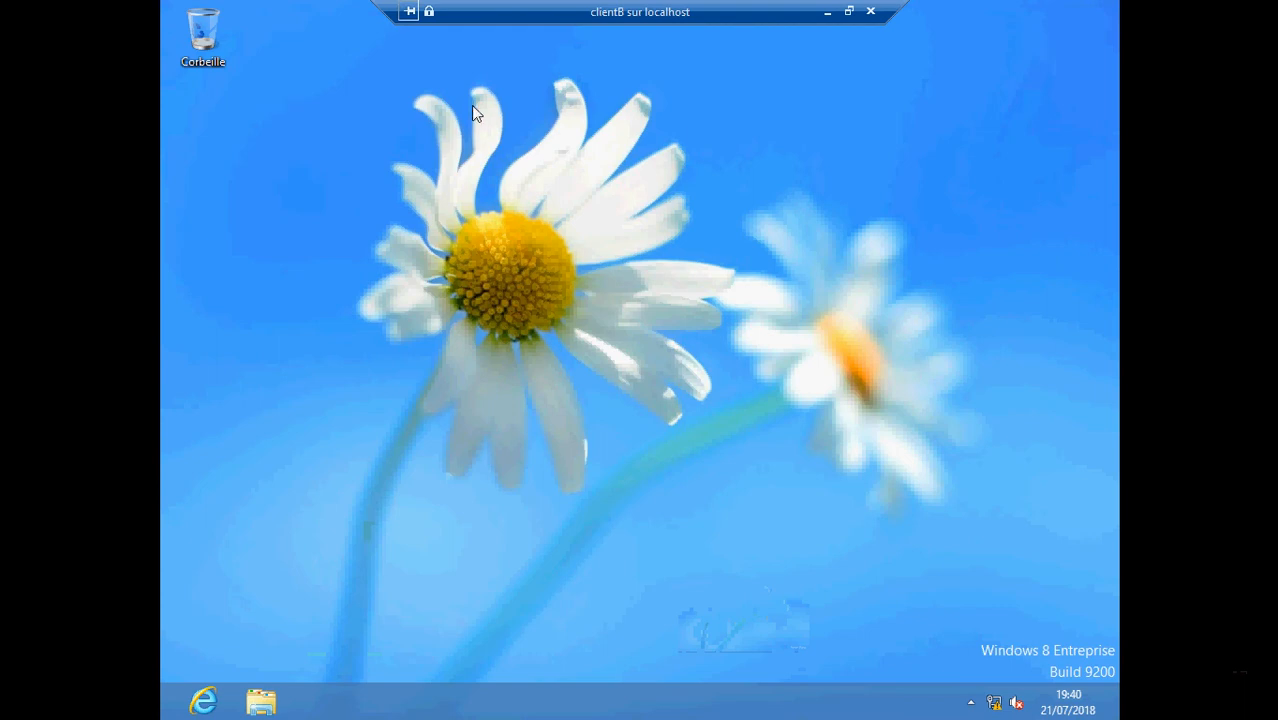
pyautogui.click(848, 11)
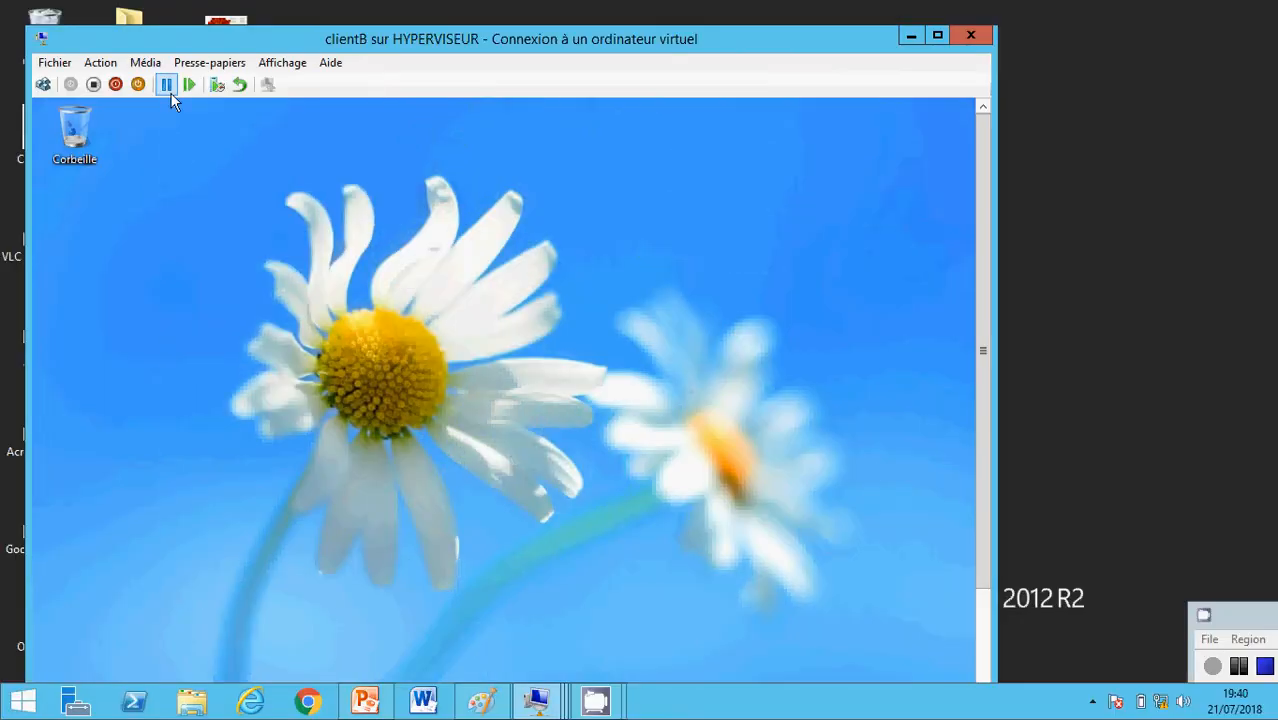
pyautogui.click(43, 85)
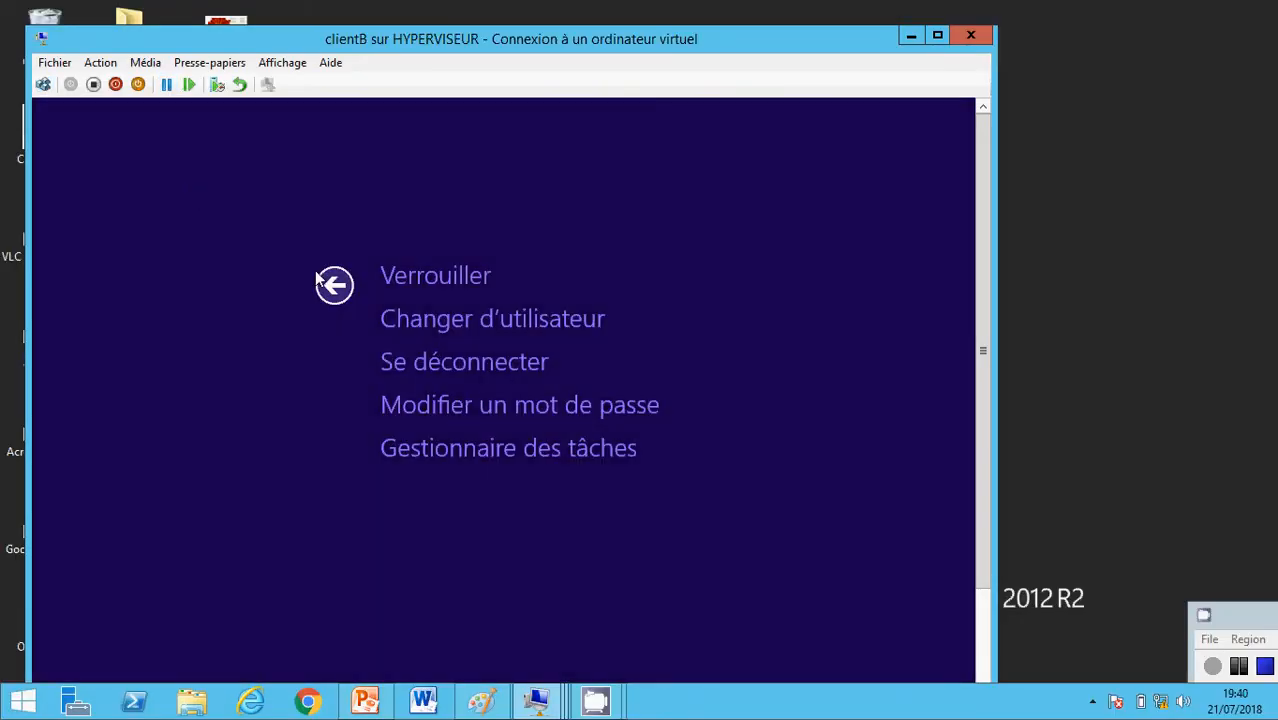
pyautogui.click(386, 363)
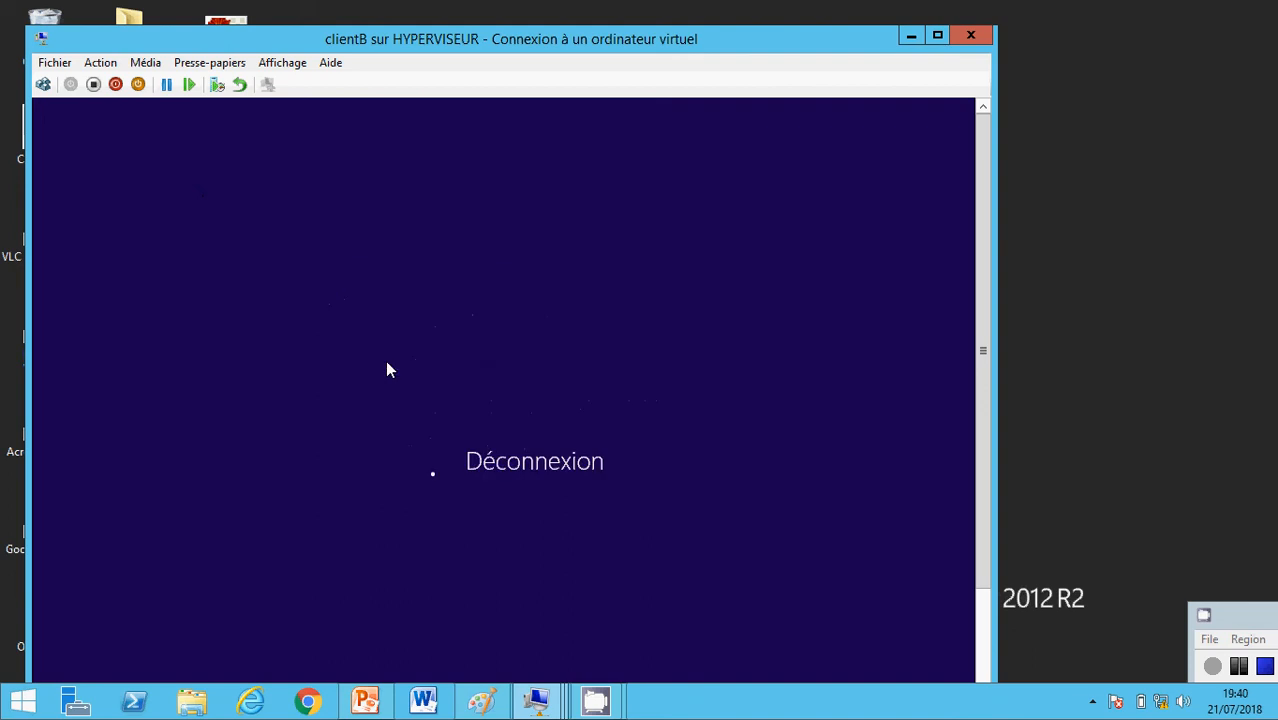
pyautogui.click(911, 42)
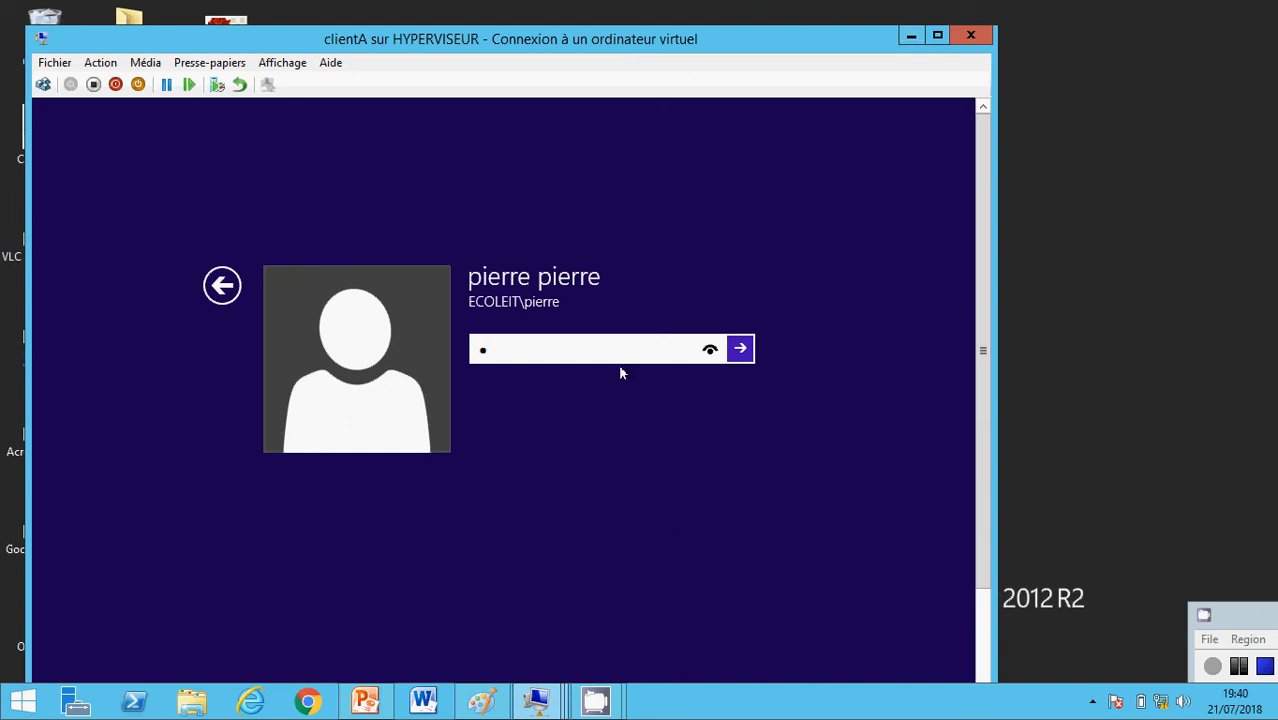
# Step: Clear the password field on clientA, sign in with the test account's password, and go to the Windows desktop
pyautogui.press('BackSpace')
pyautogui.write('P')
pyautogui.write('••••')
pyautogui.write('•')
pyautogui.press('Return')
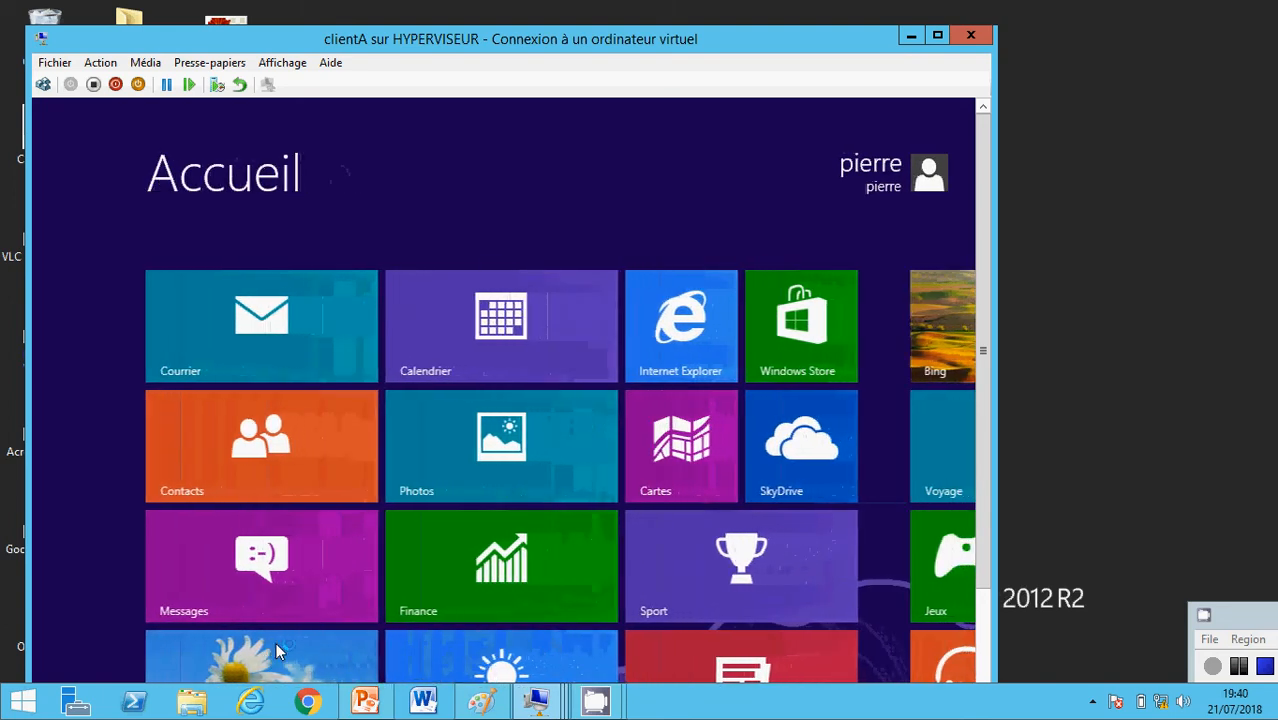
pyautogui.click(276, 641)
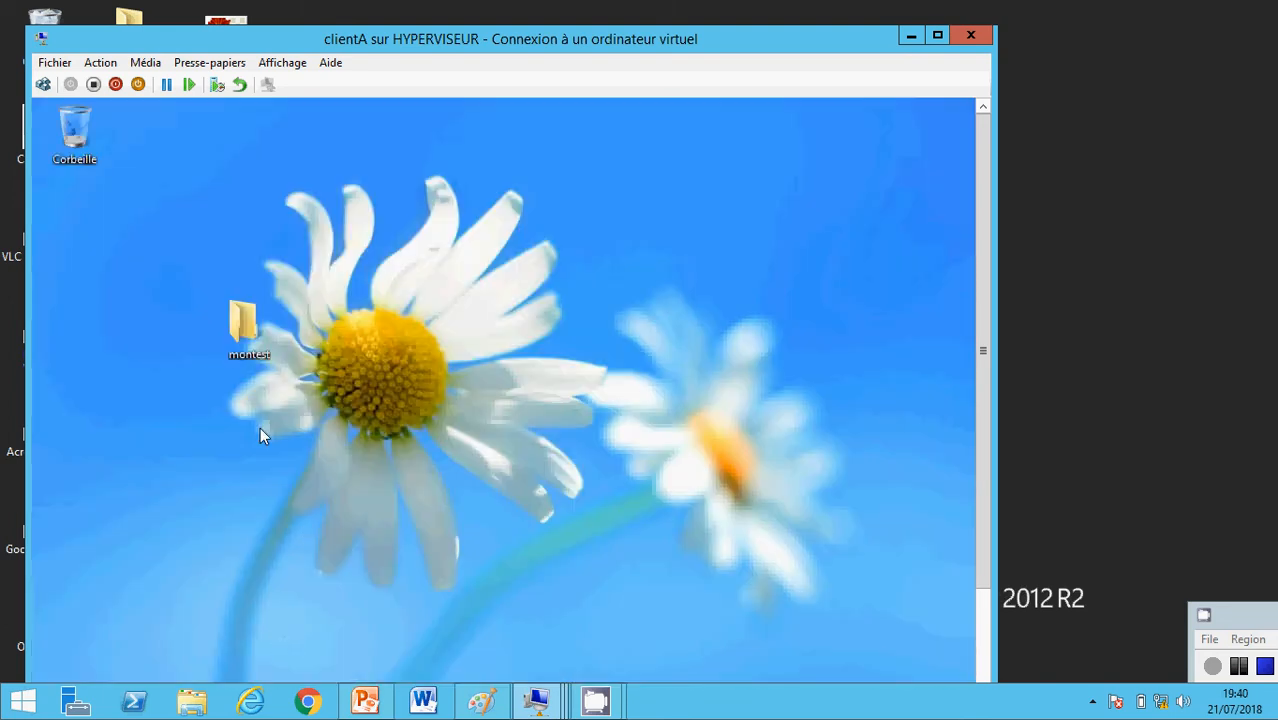
# Step: Open the rapport quotidien text file from the montest folder on clientA's desktop
pyautogui.doubleClick(250, 345)
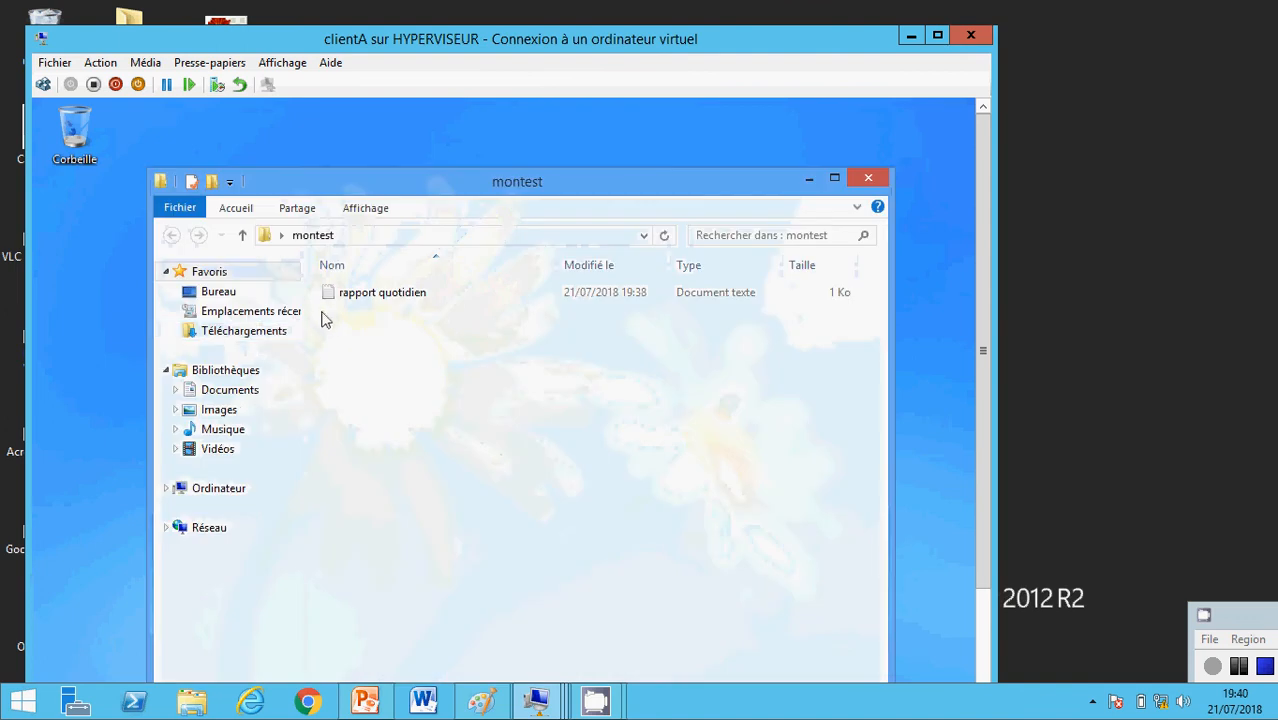
pyautogui.click(335, 300)
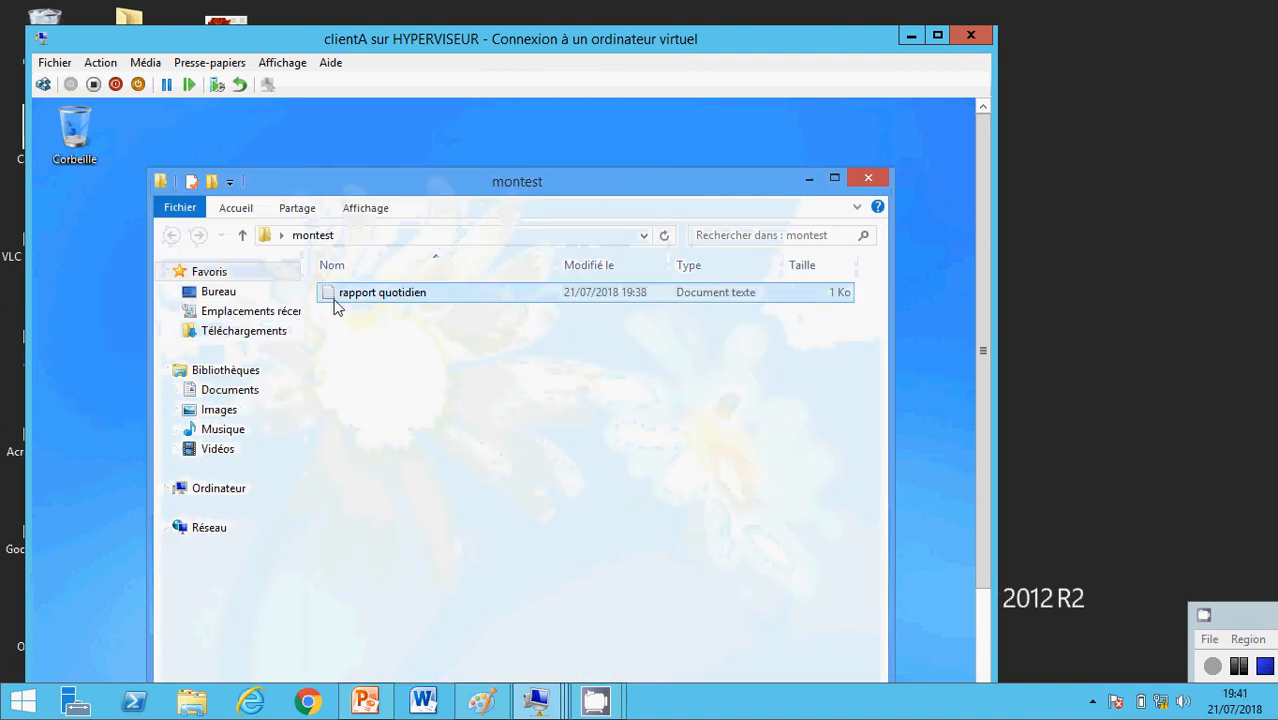
pyautogui.doubleClick(345, 297)
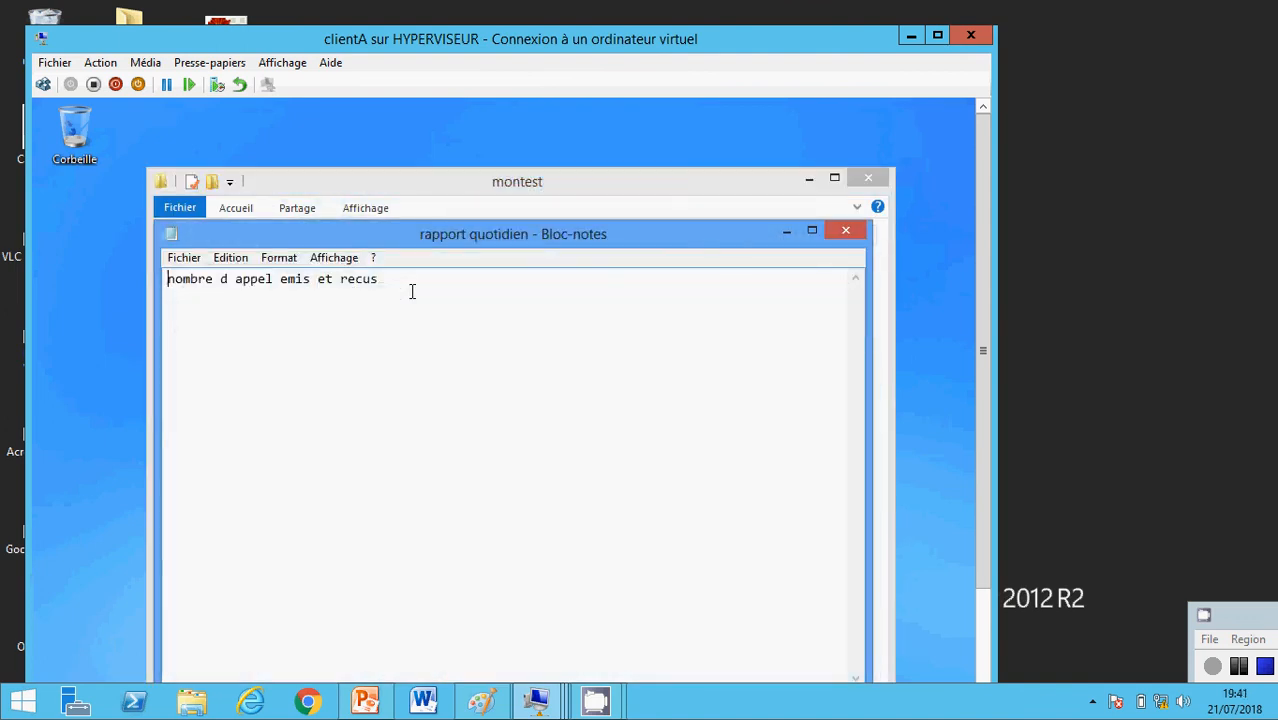
# Step: Append "ceci est un test" to the end of the rapport quotidien text, save it, and close the file and its folder
pyautogui.click(411, 291)
pyautogui.write('ceci est un test')
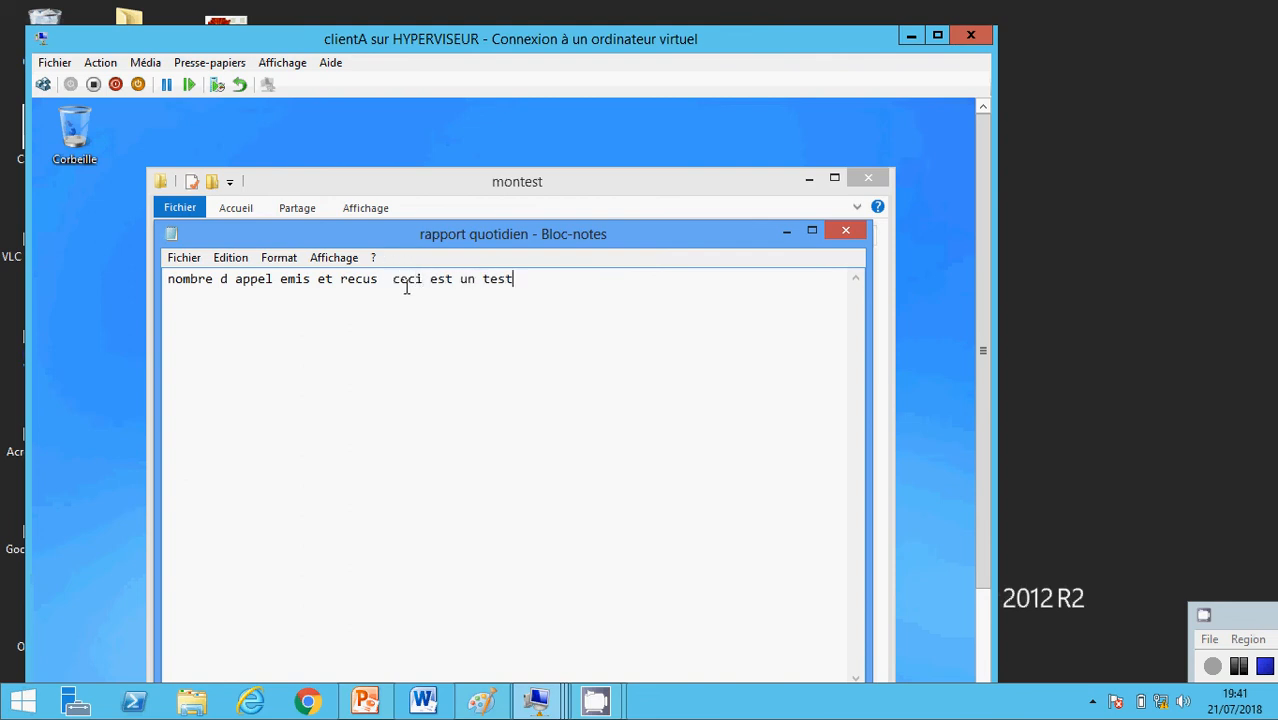
pyautogui.click(186, 257)
pyautogui.click(205, 321)
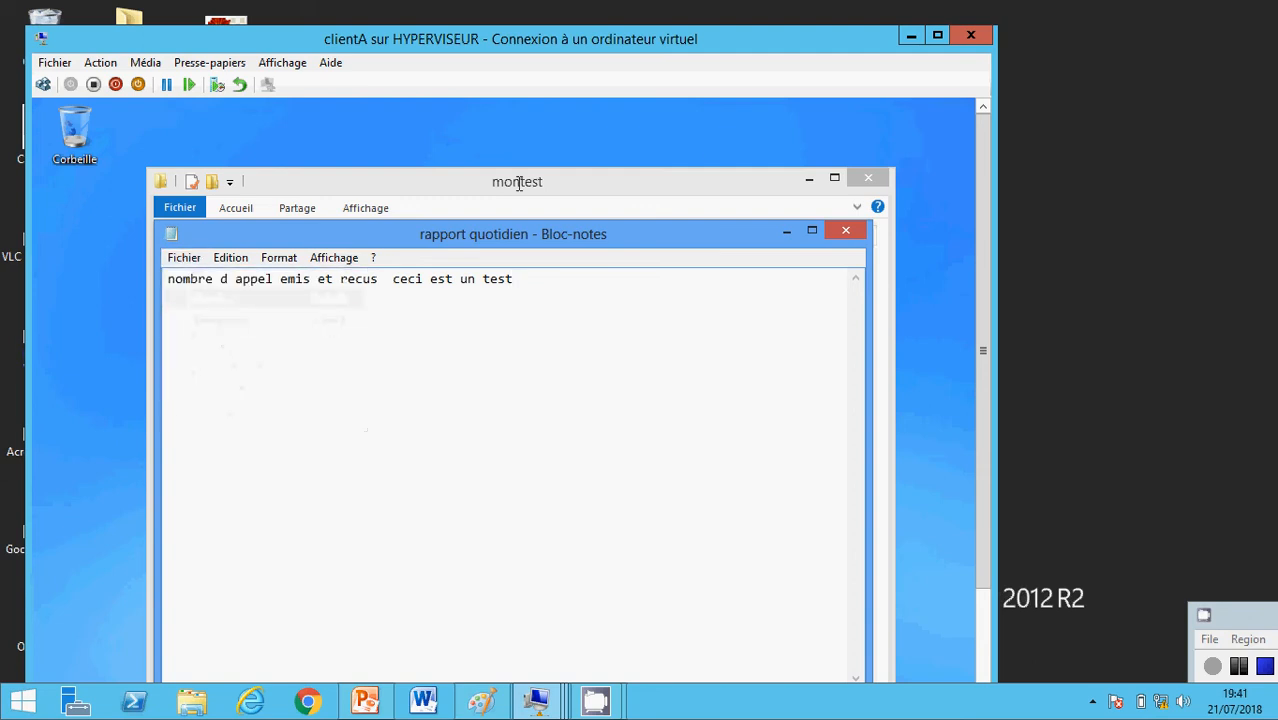
pyautogui.click(845, 230)
pyautogui.click(868, 178)
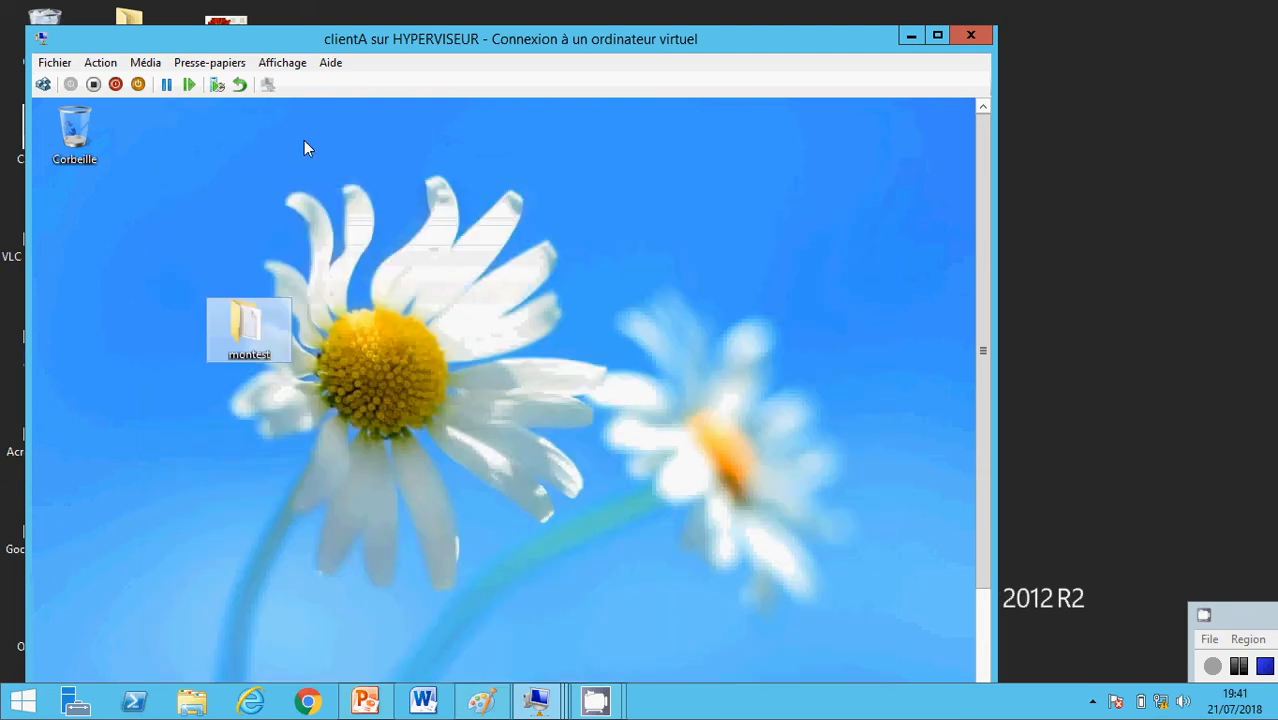
# Step: Sign the test account out of clientA again and minimize its virtual machine window
pyautogui.click(43, 85)
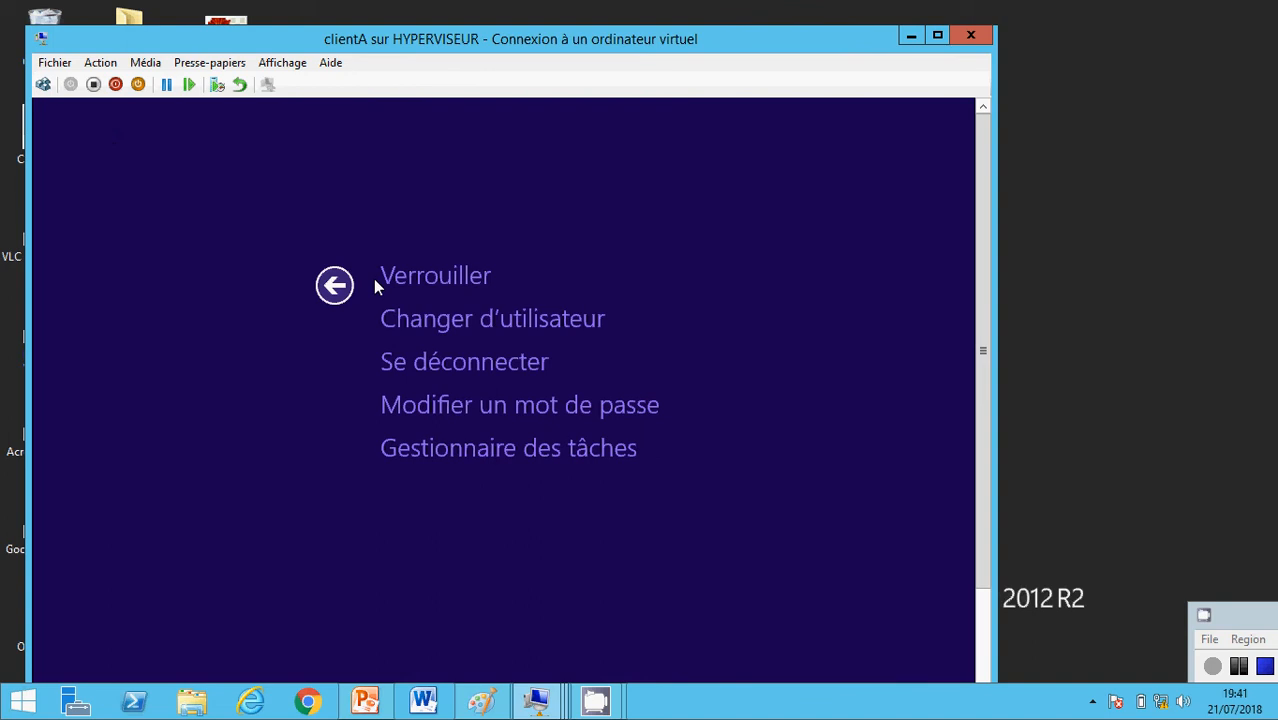
pyautogui.click(425, 375)
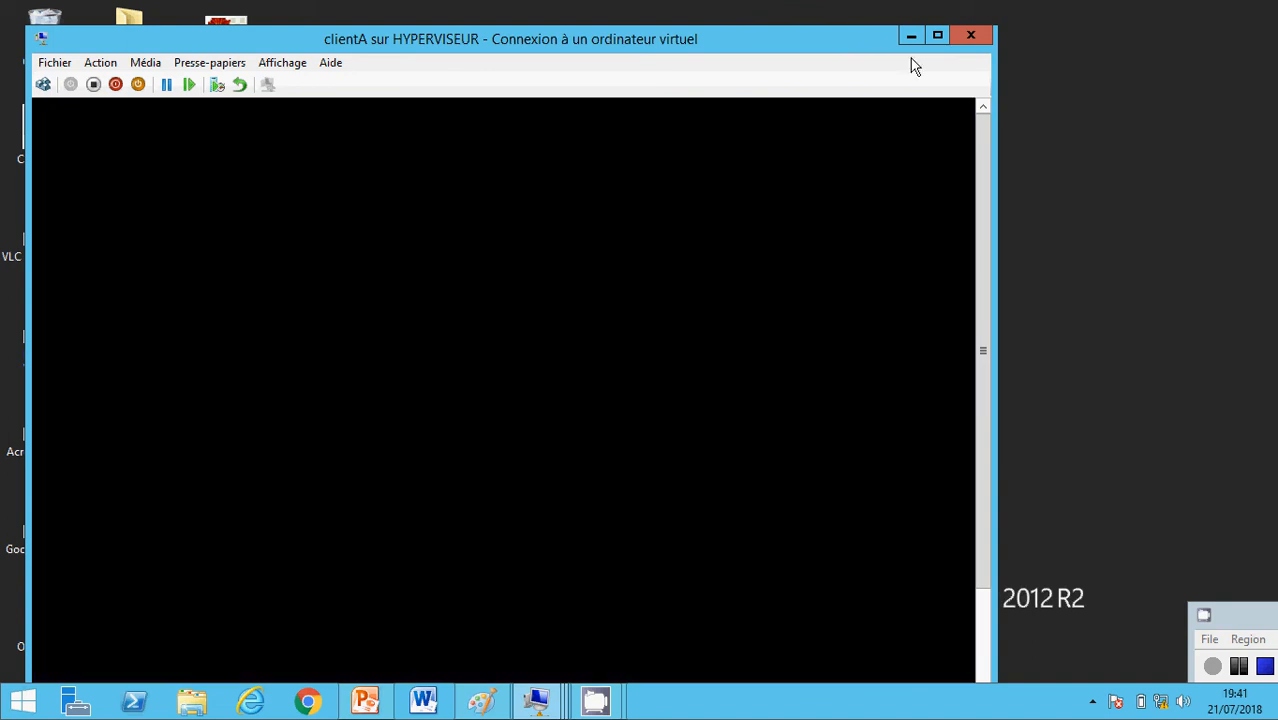
pyautogui.click(911, 38)
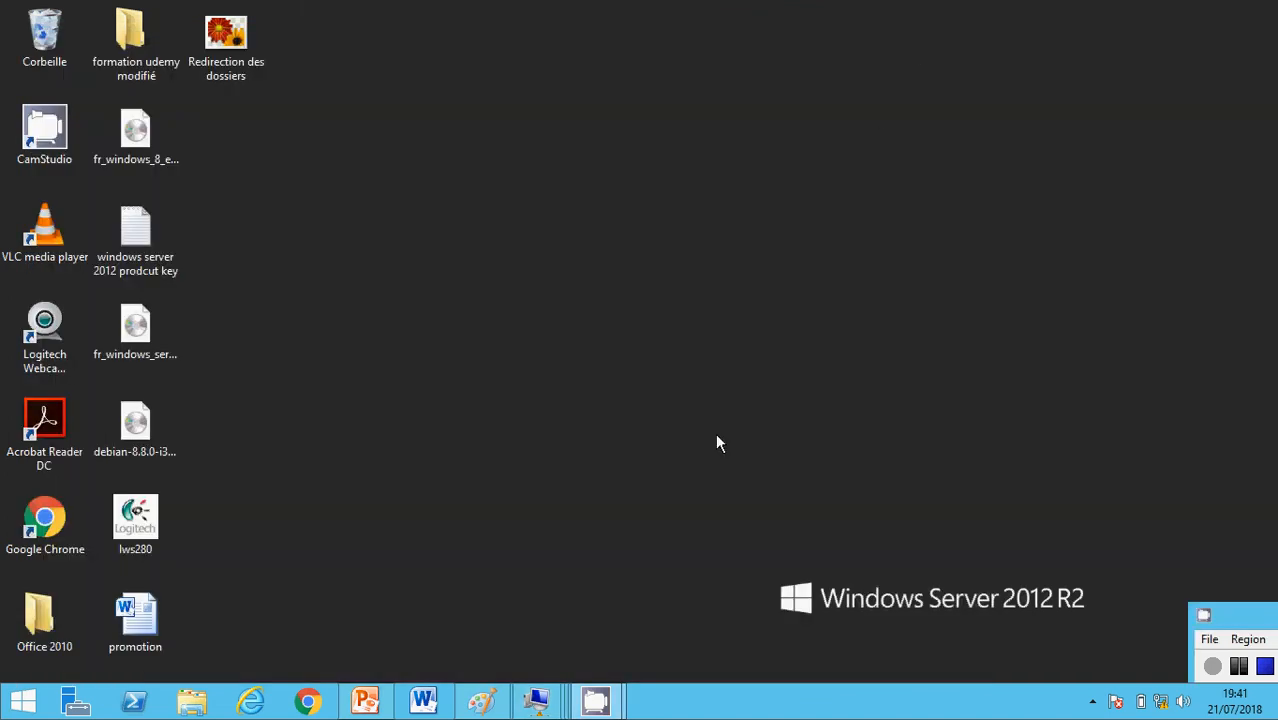
# Step: Switch to the clientB virtual machine, unlock it and select the test account for sign-in
pyautogui.click(541, 700)
pyautogui.click(683, 565)
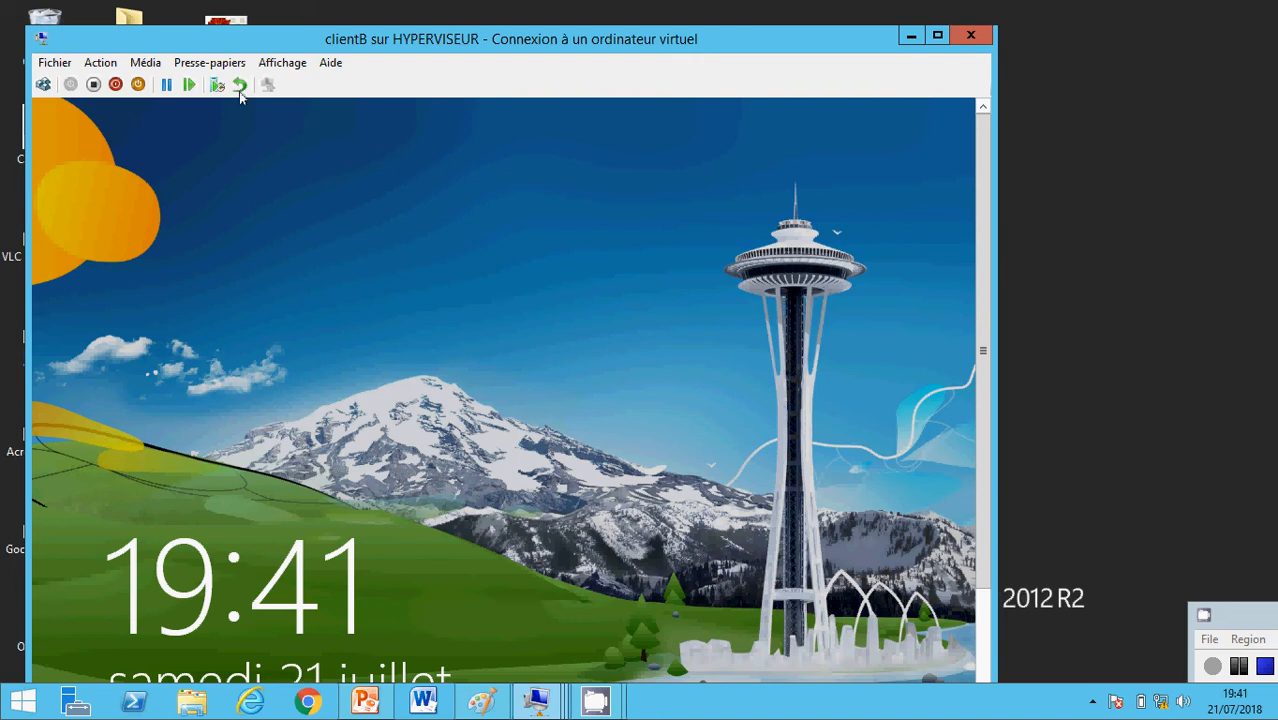
pyautogui.click(43, 84)
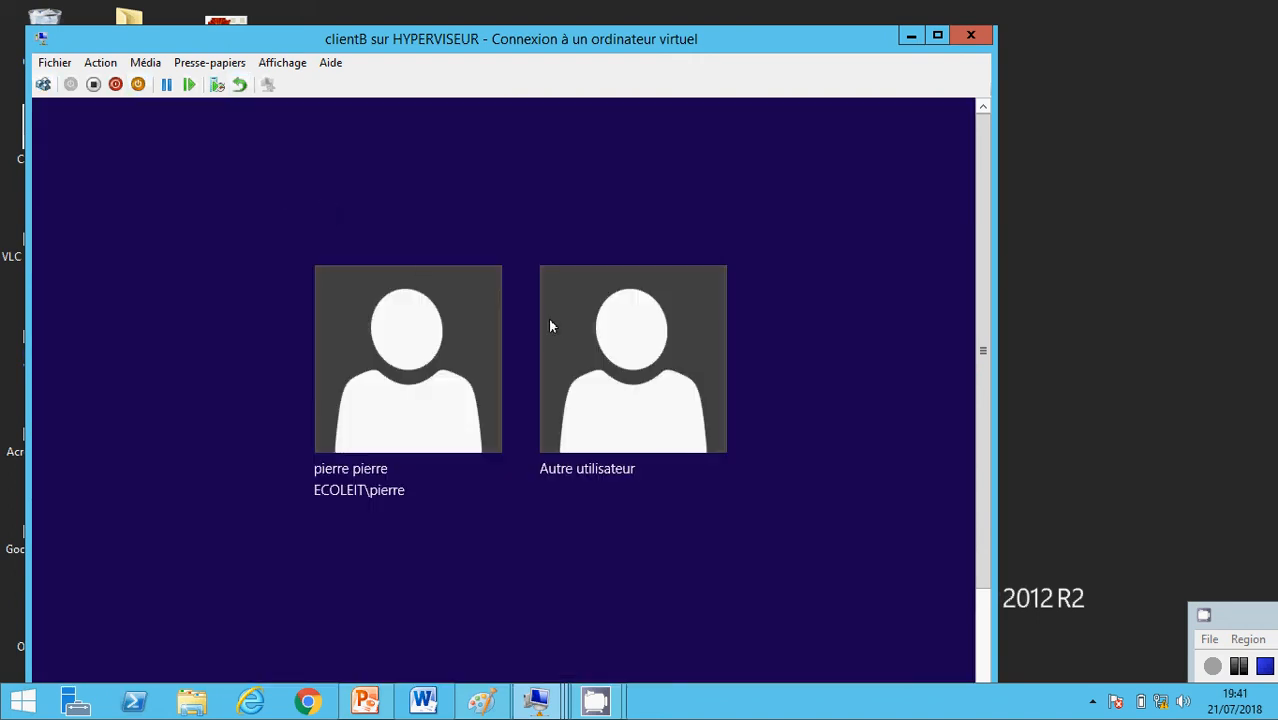
pyautogui.click(445, 346)
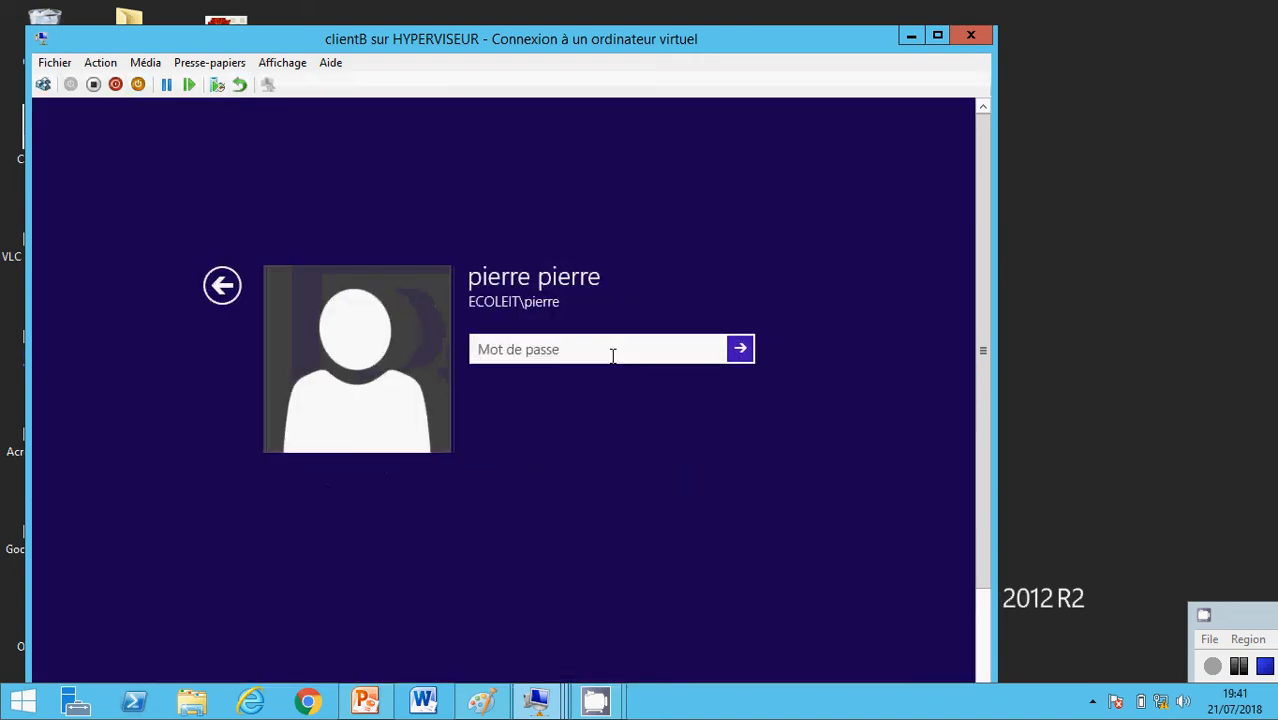
# Step: Sign in to clientB with the test account's password and go to its Windows desktop
pyautogui.write('••••••')
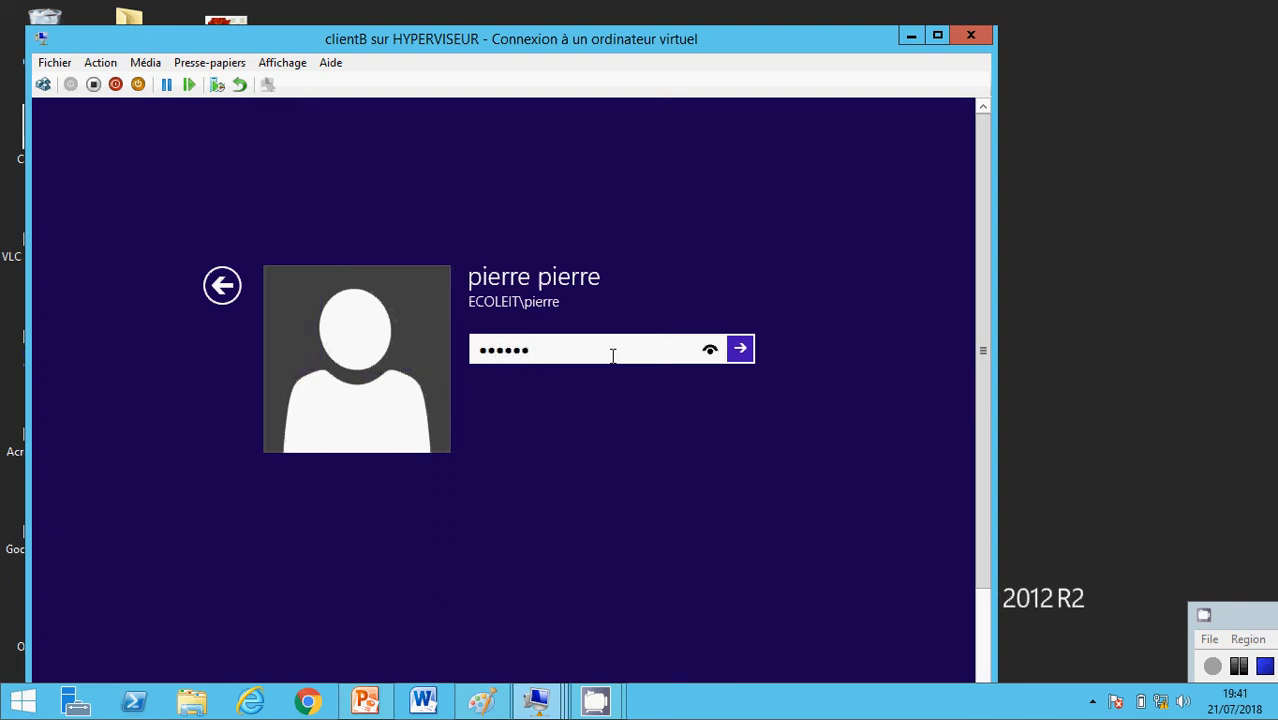
pyautogui.press('Return')
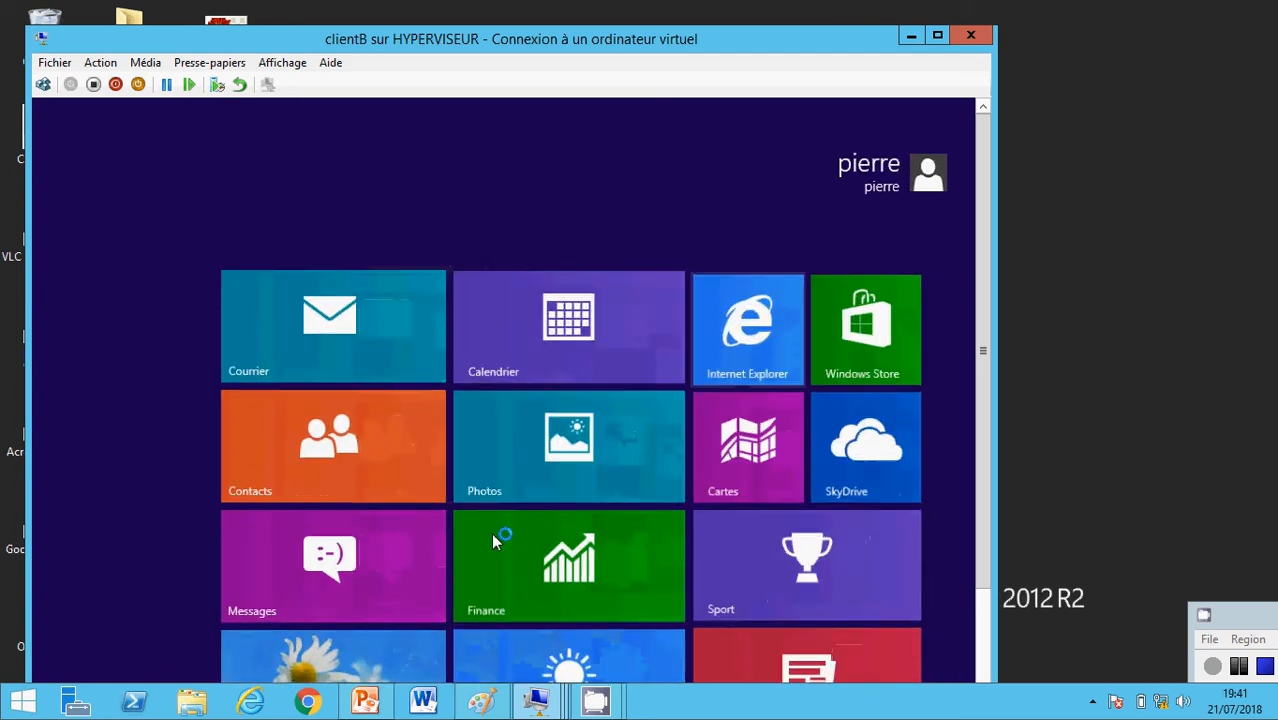
pyautogui.click(359, 649)
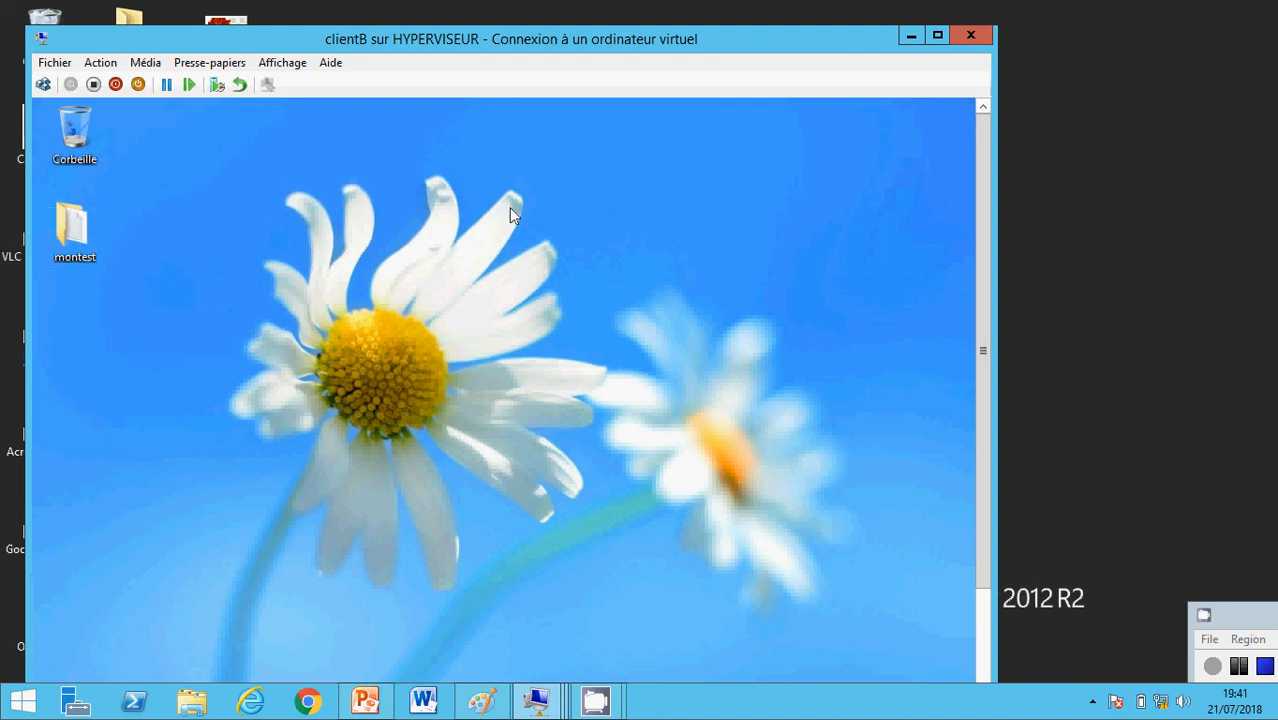
# Step: Show clientB in full screen and open the rapport quotidien text file from the montest folder on its desktop
pyautogui.click(298, 66)
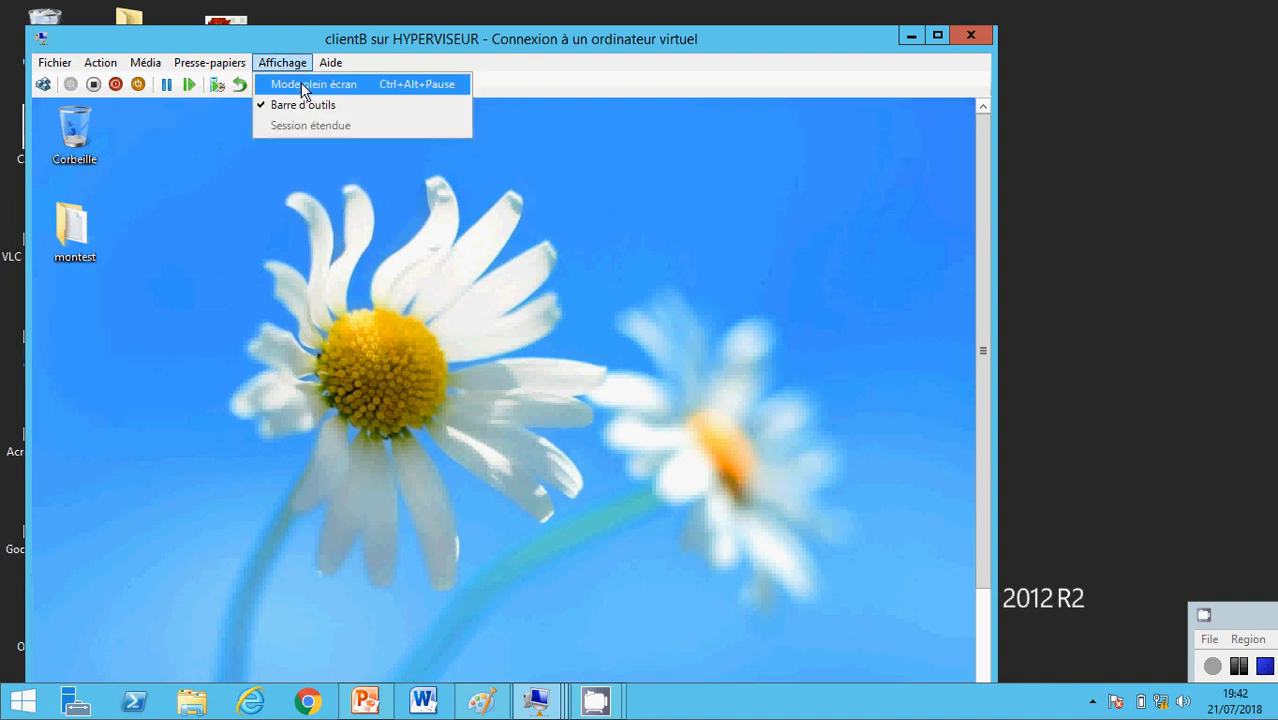
pyautogui.click(300, 84)
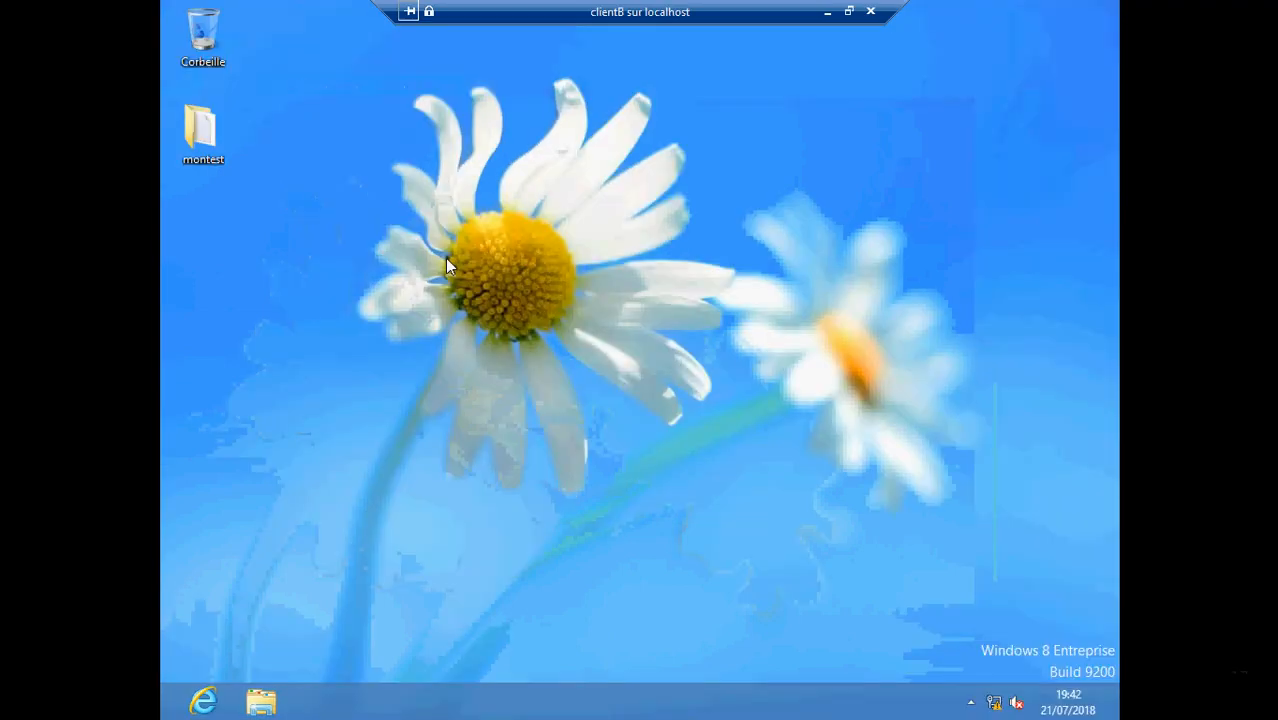
pyautogui.doubleClick(225, 146)
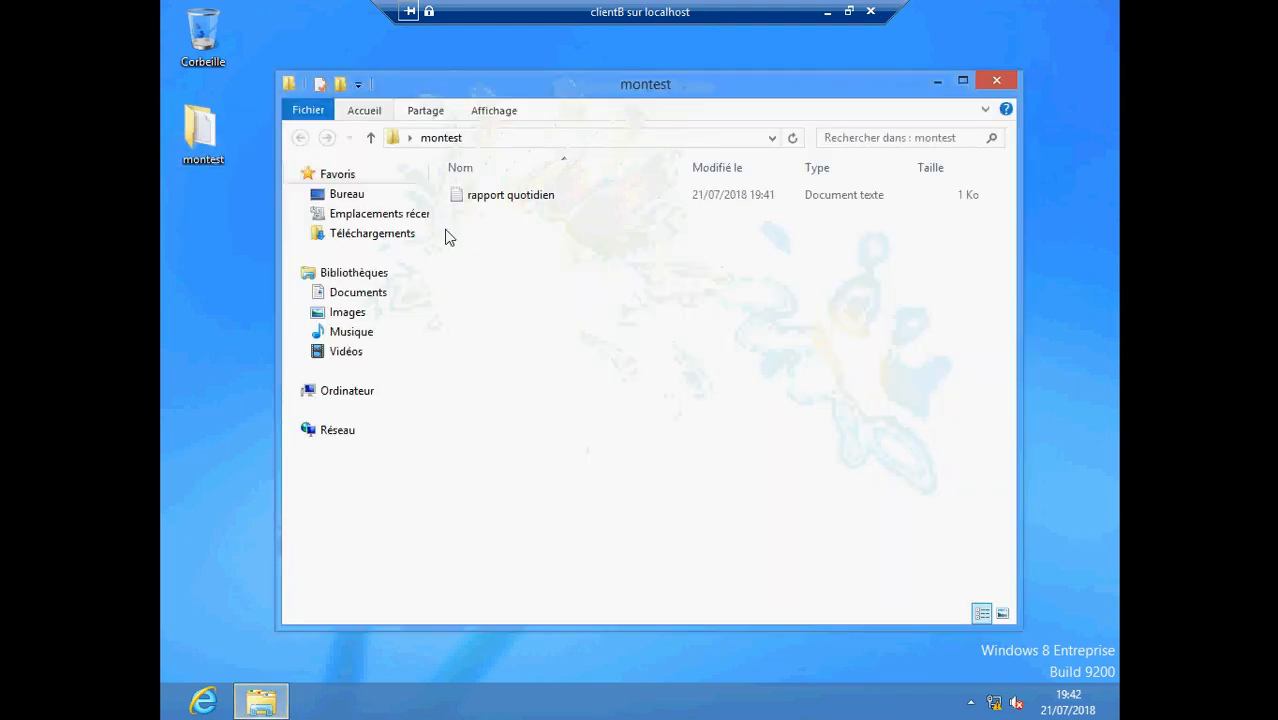
pyautogui.click(494, 200)
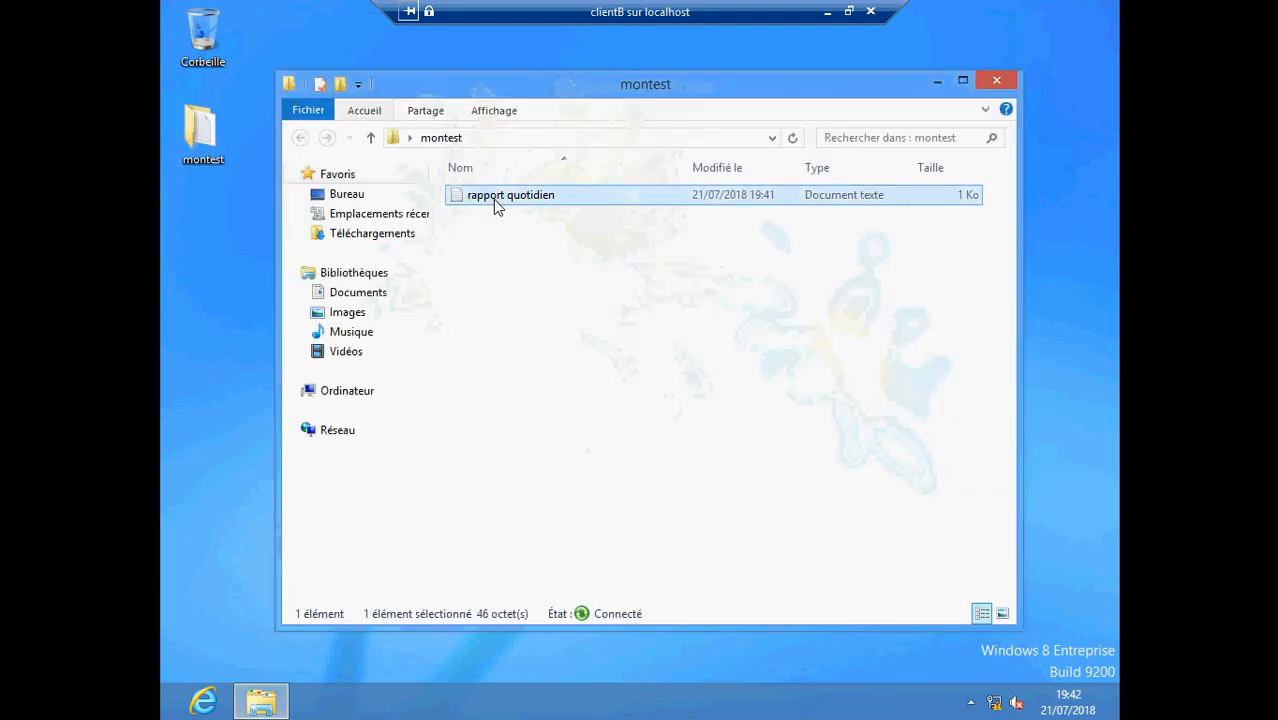
pyautogui.doubleClick(494, 200)
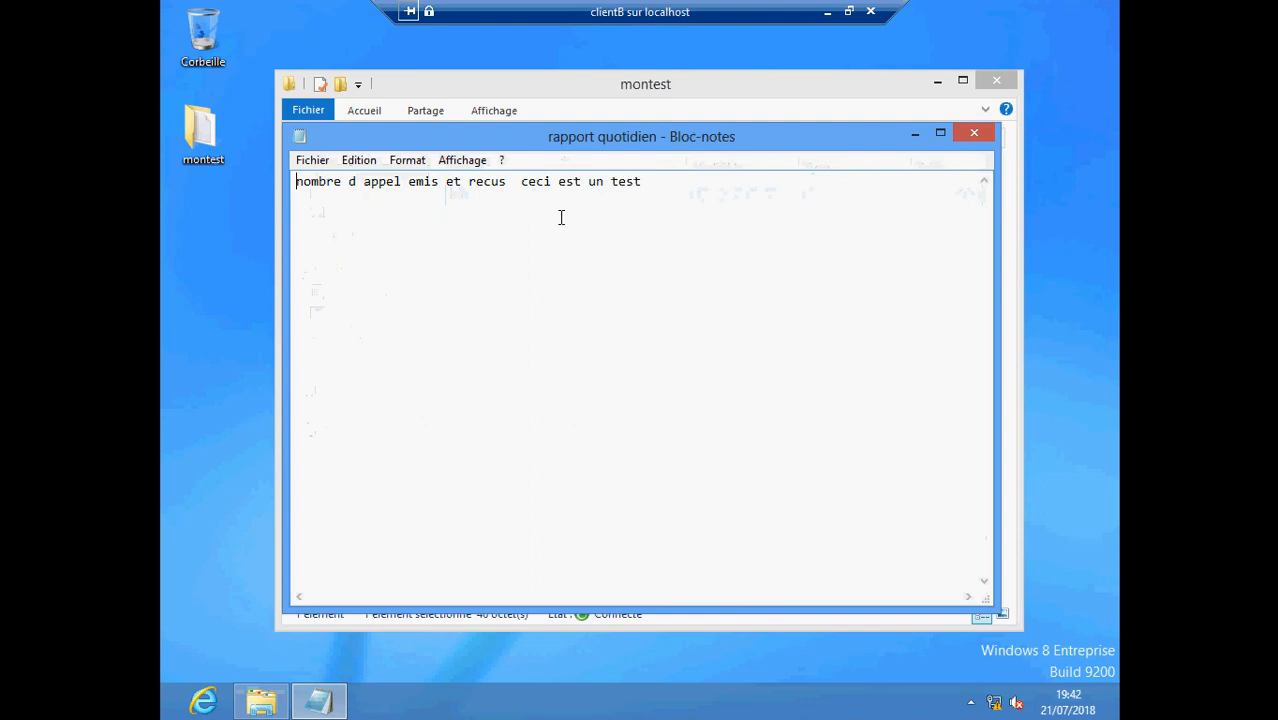
# Step: Append "top secret" to the rapport quotidien text on clientB, save it, and close the file and its folder
pyautogui.click(671, 185)
pyautogui.write('to')
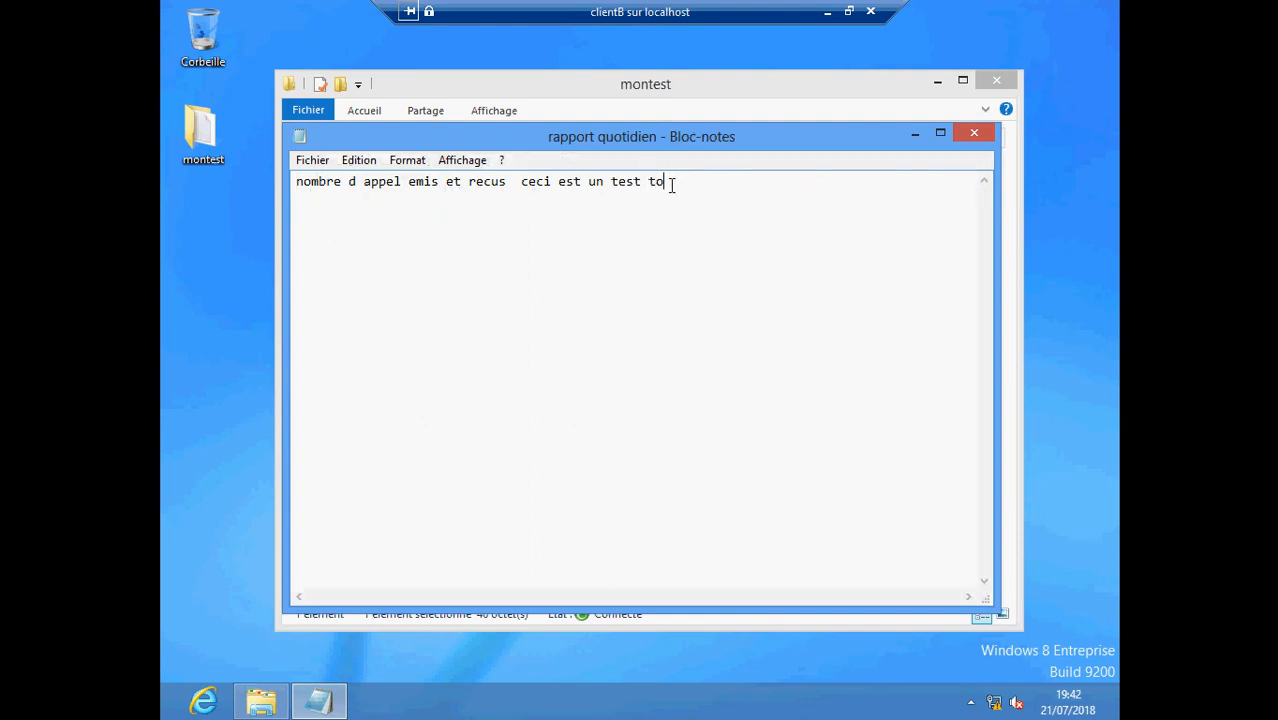
pyautogui.write('p secret')
pyautogui.click(312, 162)
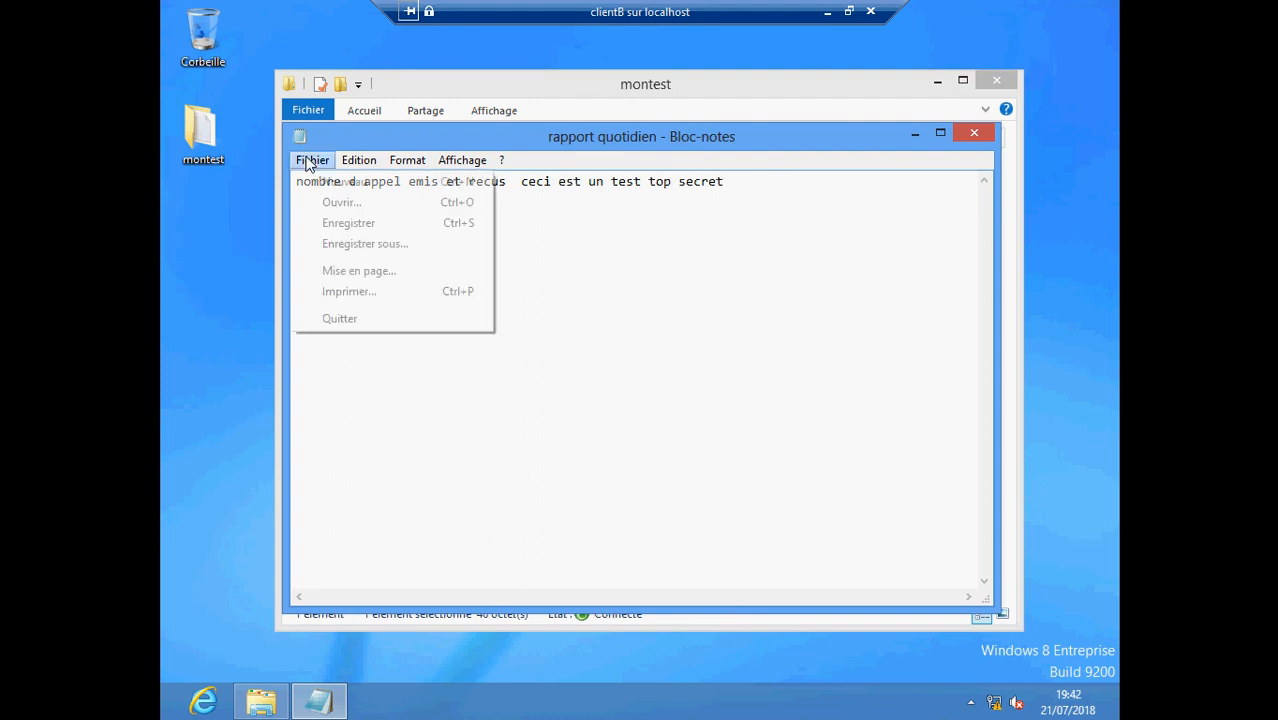
pyautogui.click(336, 226)
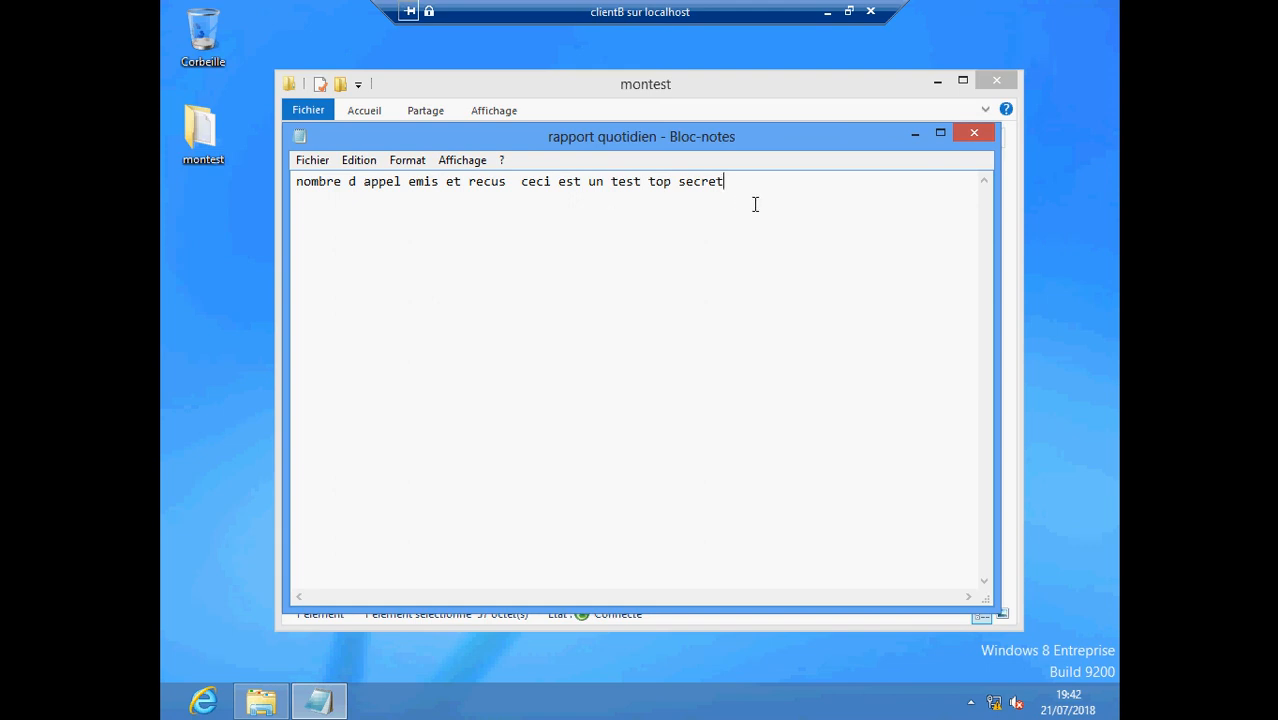
pyautogui.click(962, 136)
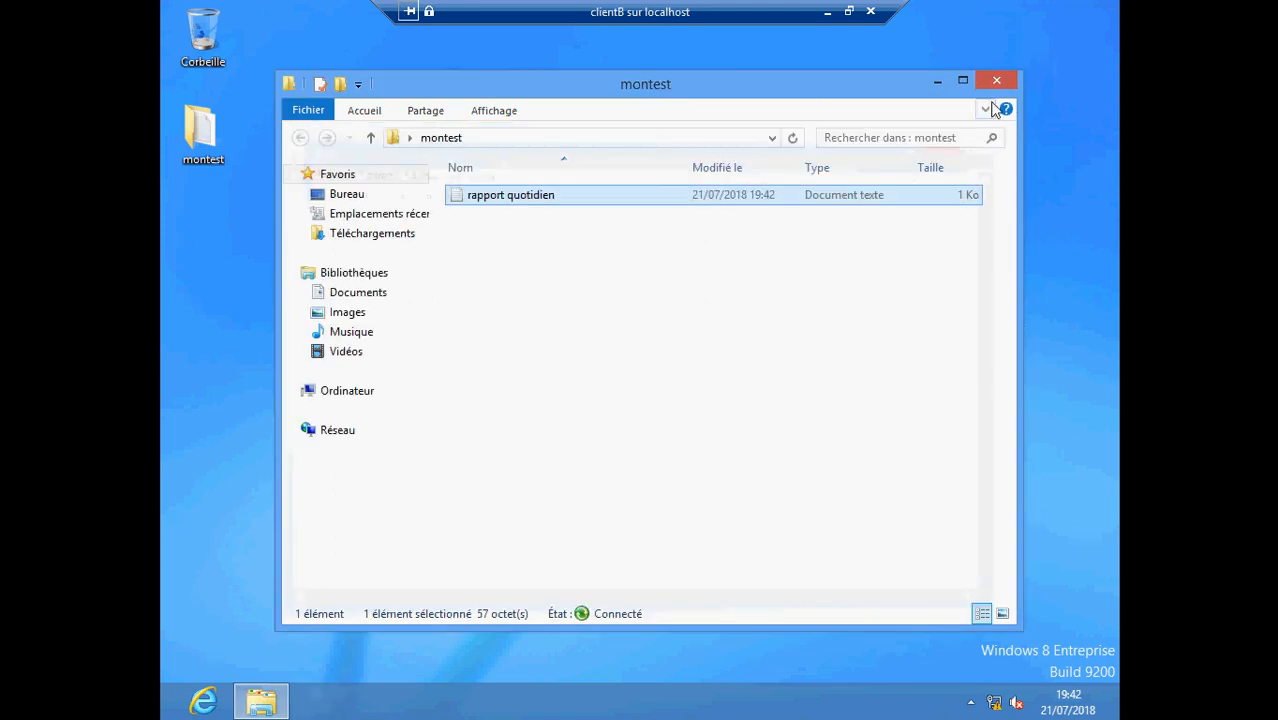
pyautogui.click(998, 78)
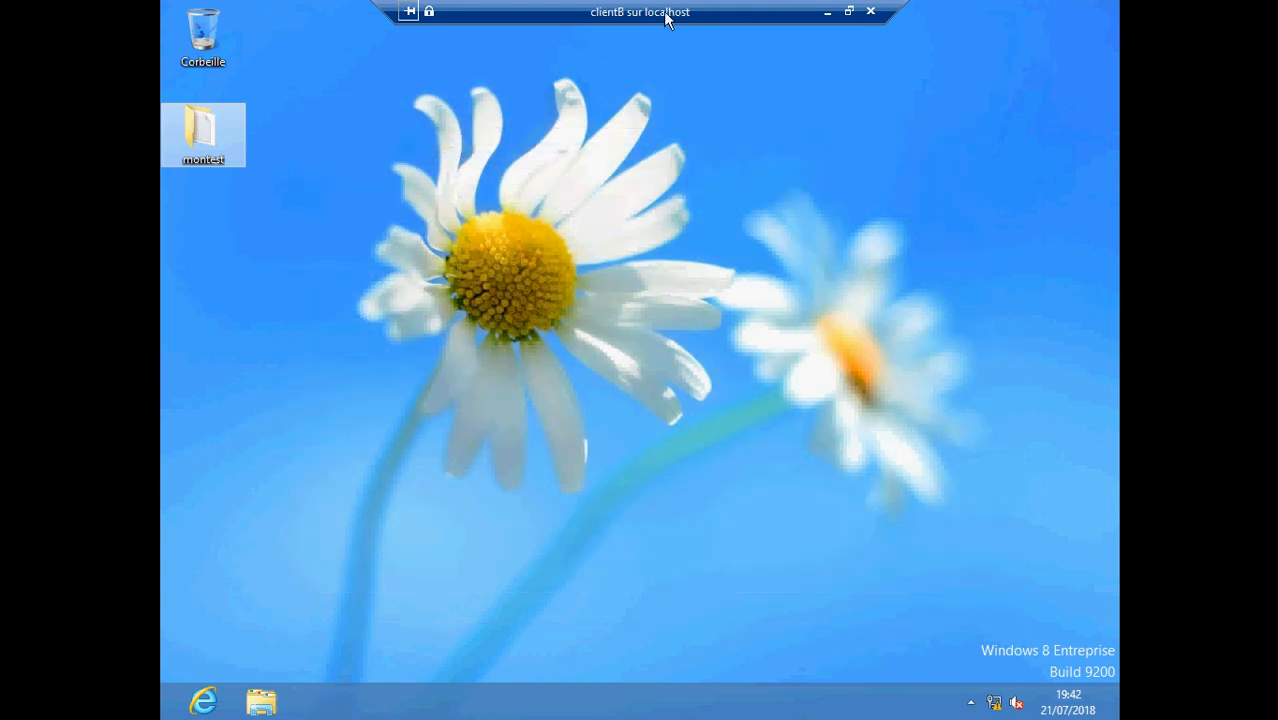
# Step: Leave full screen and sign the test account out of clientB
pyautogui.click(848, 11)
pyautogui.click(43, 84)
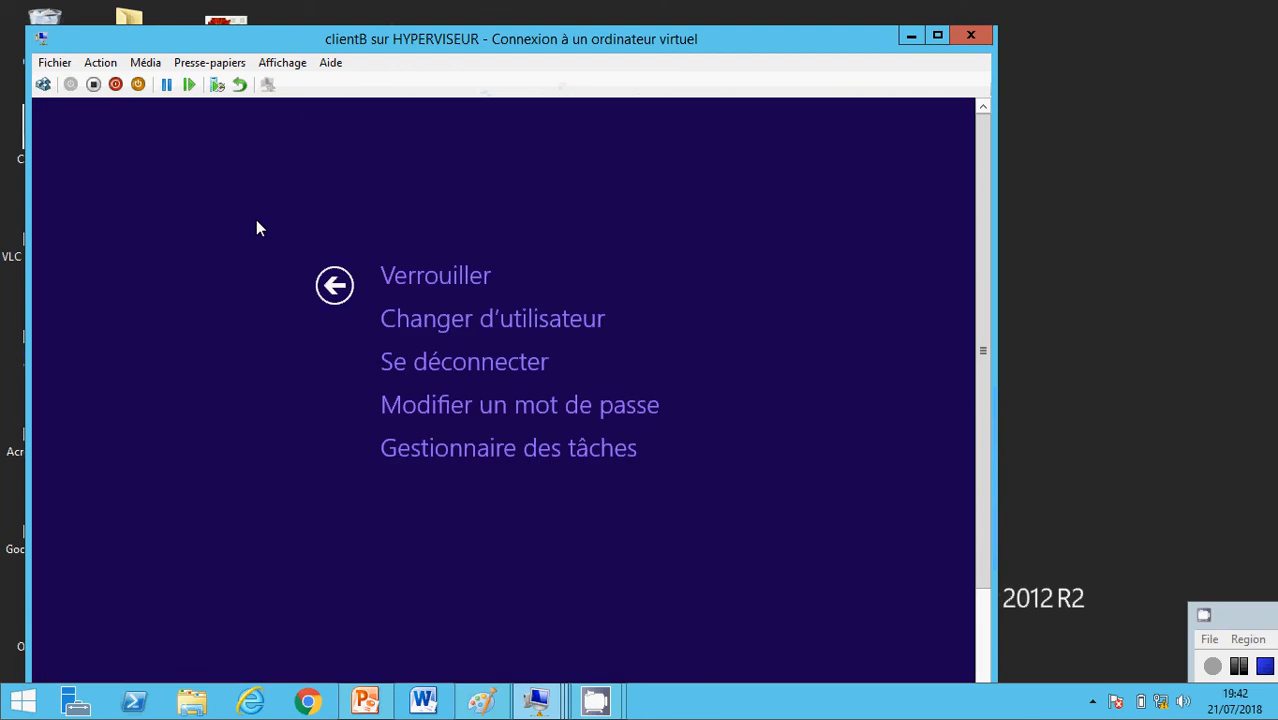
pyautogui.click(390, 362)
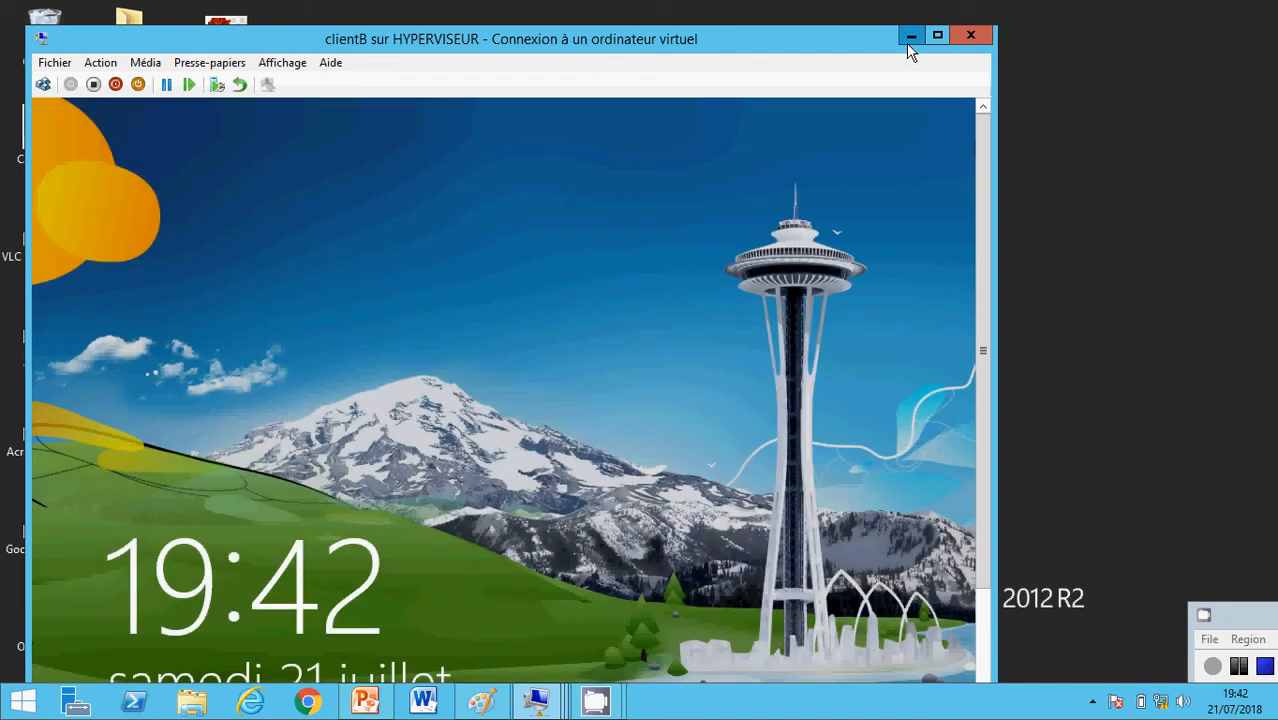
# Step: Switch from clientB to clientA, sign in with the test account's password, and go to its Windows desktop
pyautogui.click(911, 38)
pyautogui.click(537, 700)
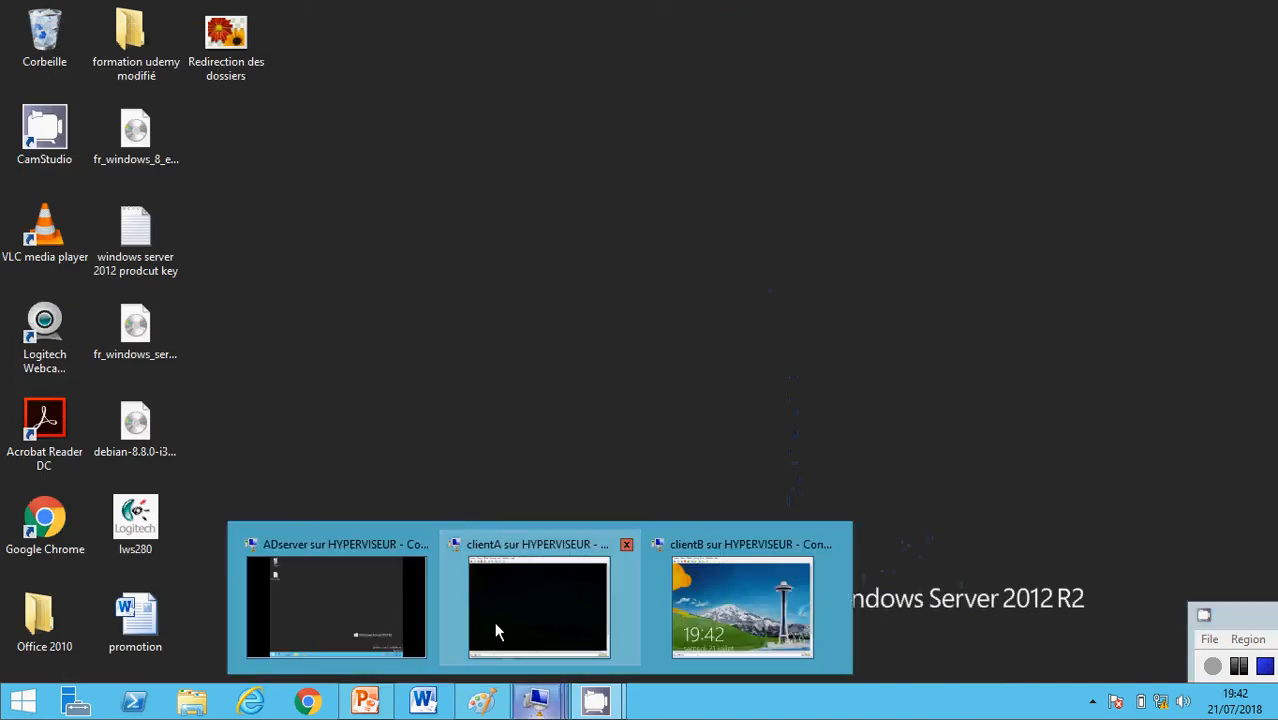
pyautogui.click(494, 612)
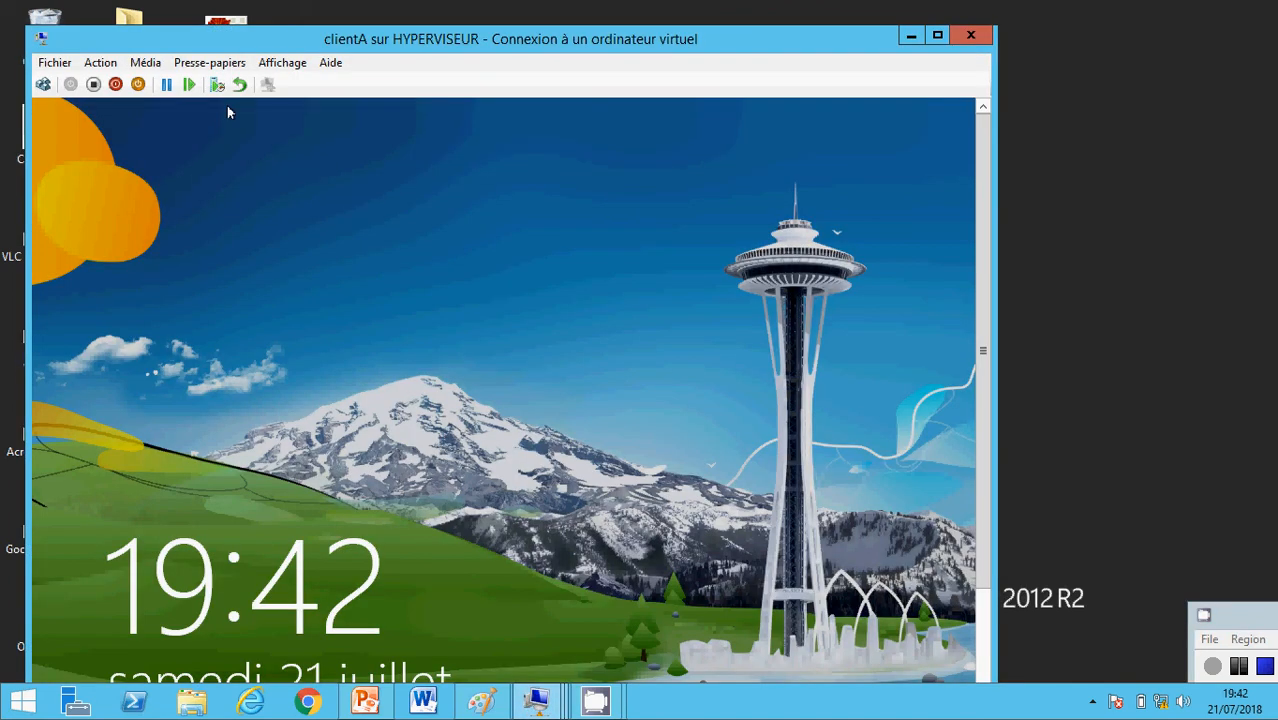
pyautogui.click(44, 85)
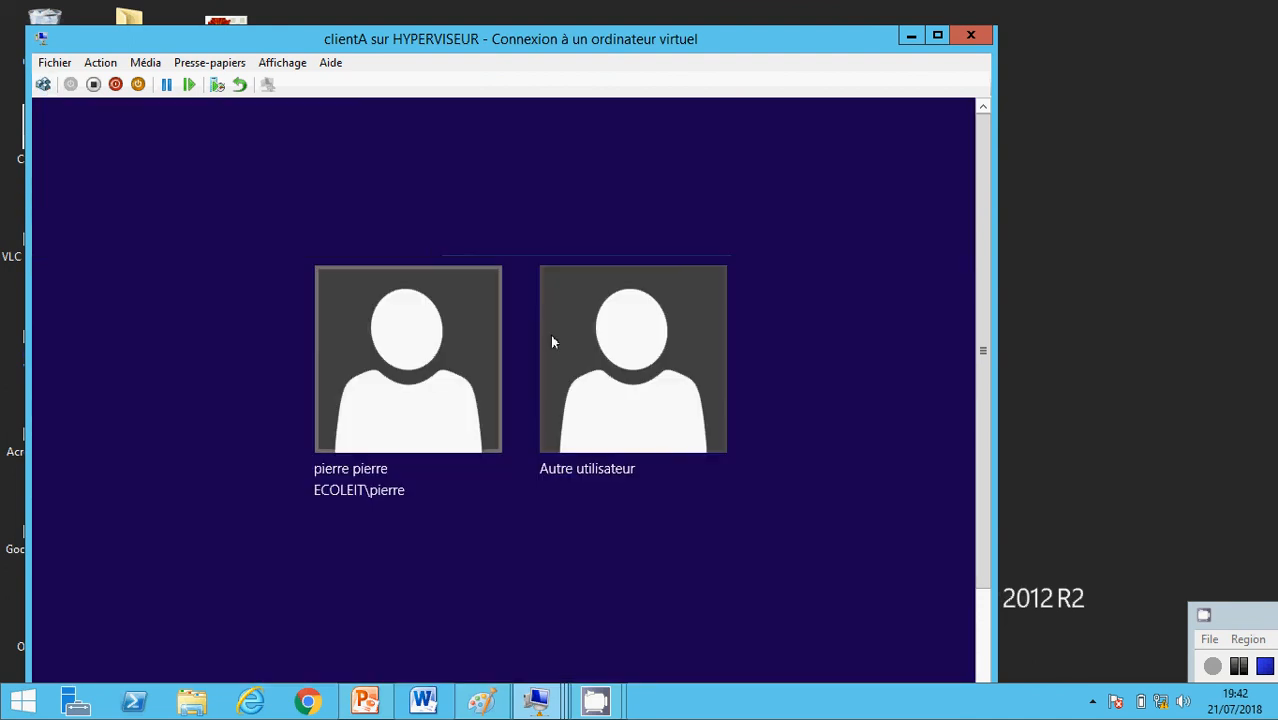
pyautogui.click(428, 349)
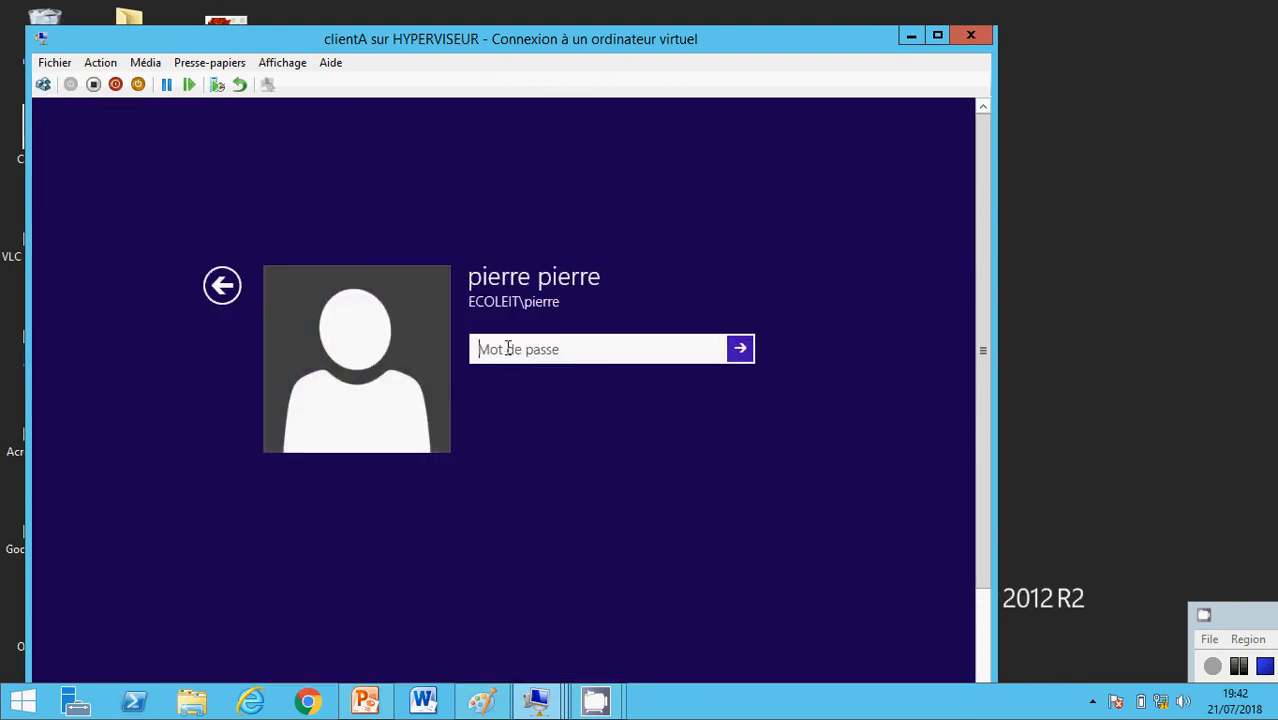
pyautogui.write('********')
pyautogui.press('Return')
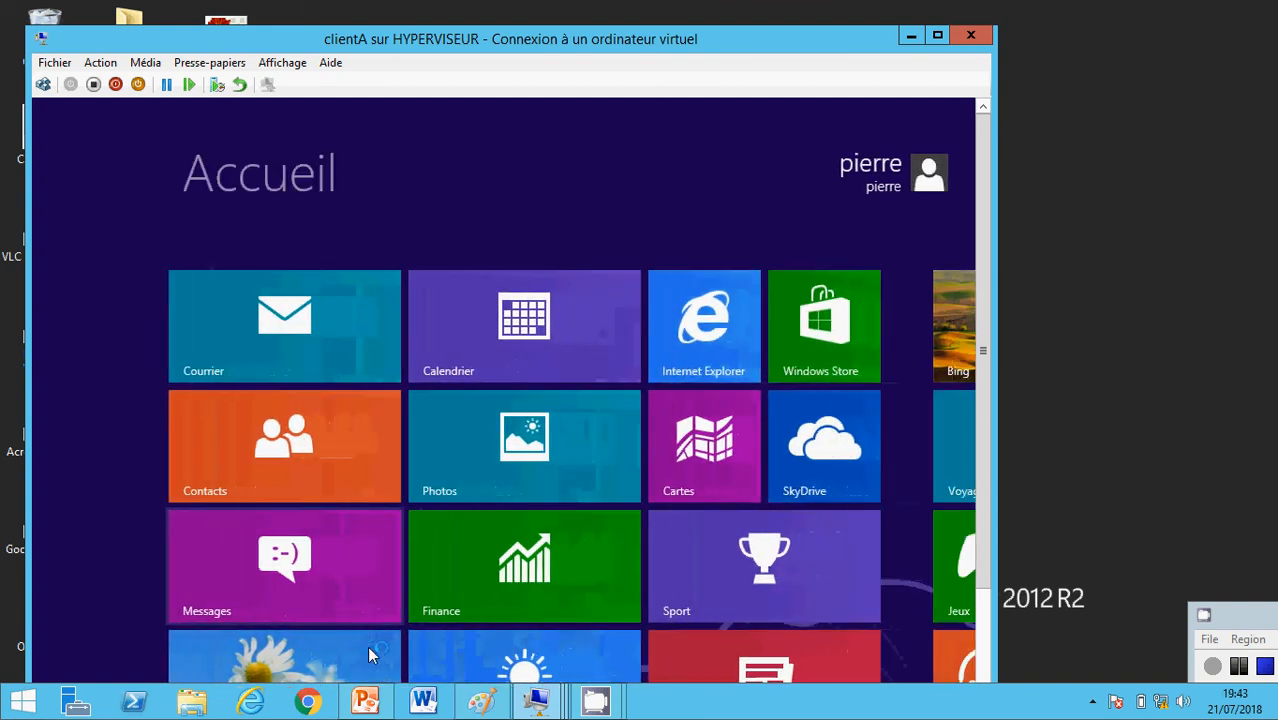
pyautogui.click(368, 650)
# Step: Show clientA in full screen, check the rapport quotidien text in the desktop's montest folder, and close the file and folder
pyautogui.click(283, 62)
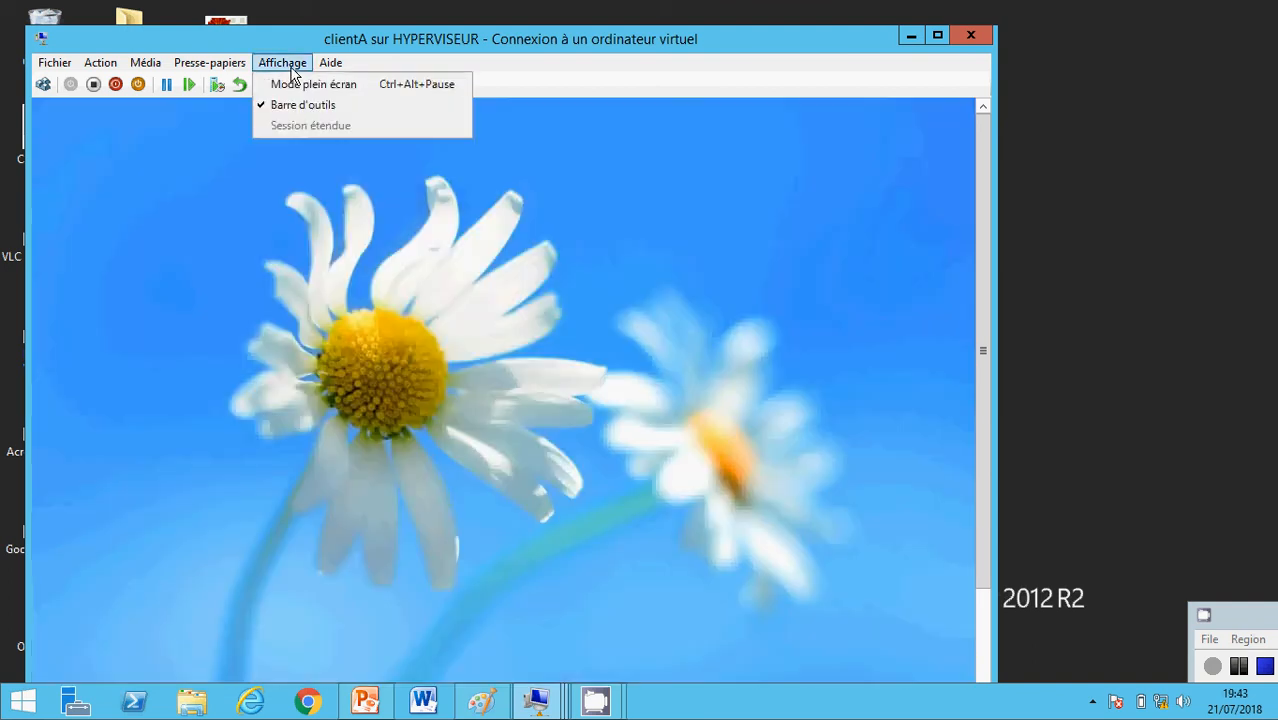
pyautogui.click(293, 85)
pyautogui.doubleClick(372, 234)
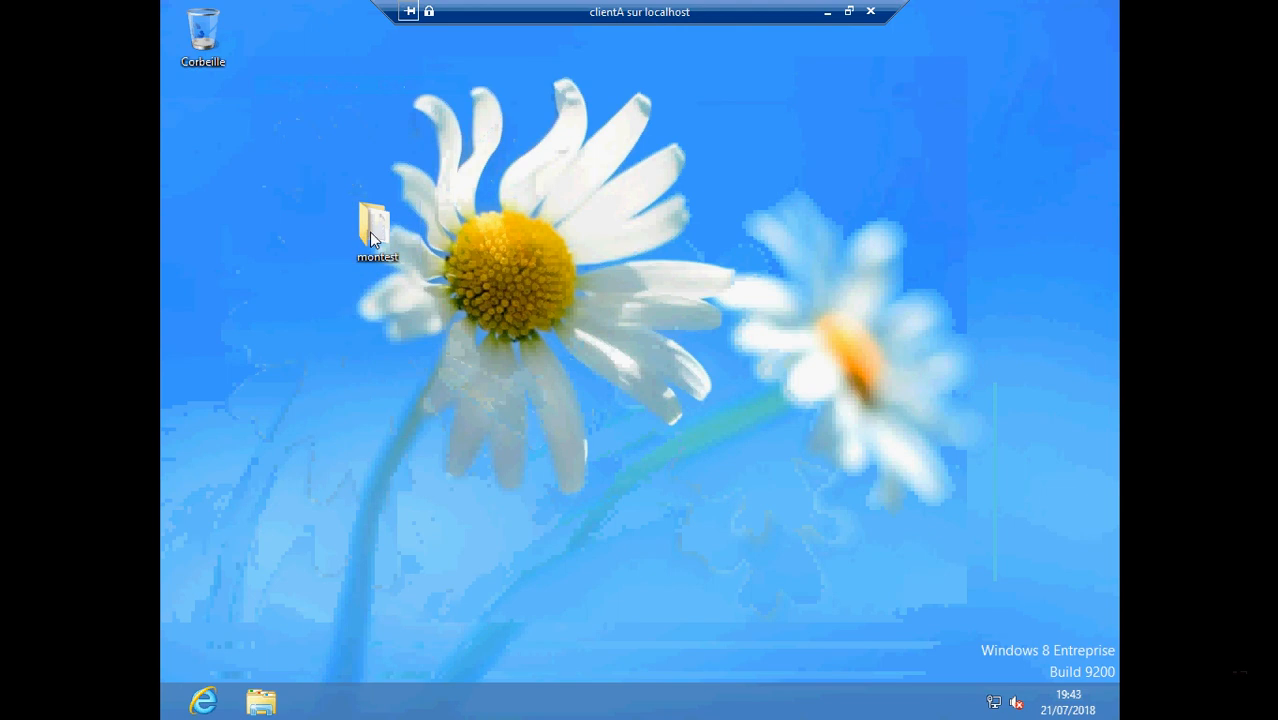
pyautogui.click(470, 197)
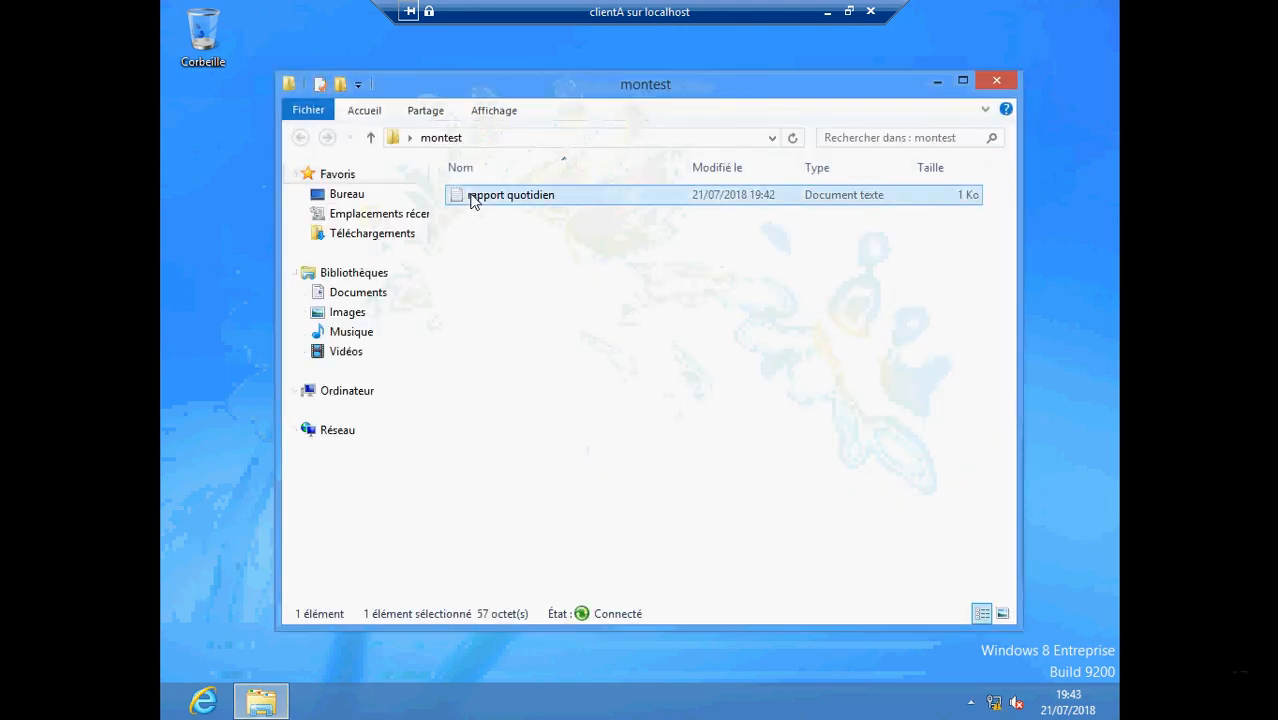
pyautogui.doubleClick(476, 196)
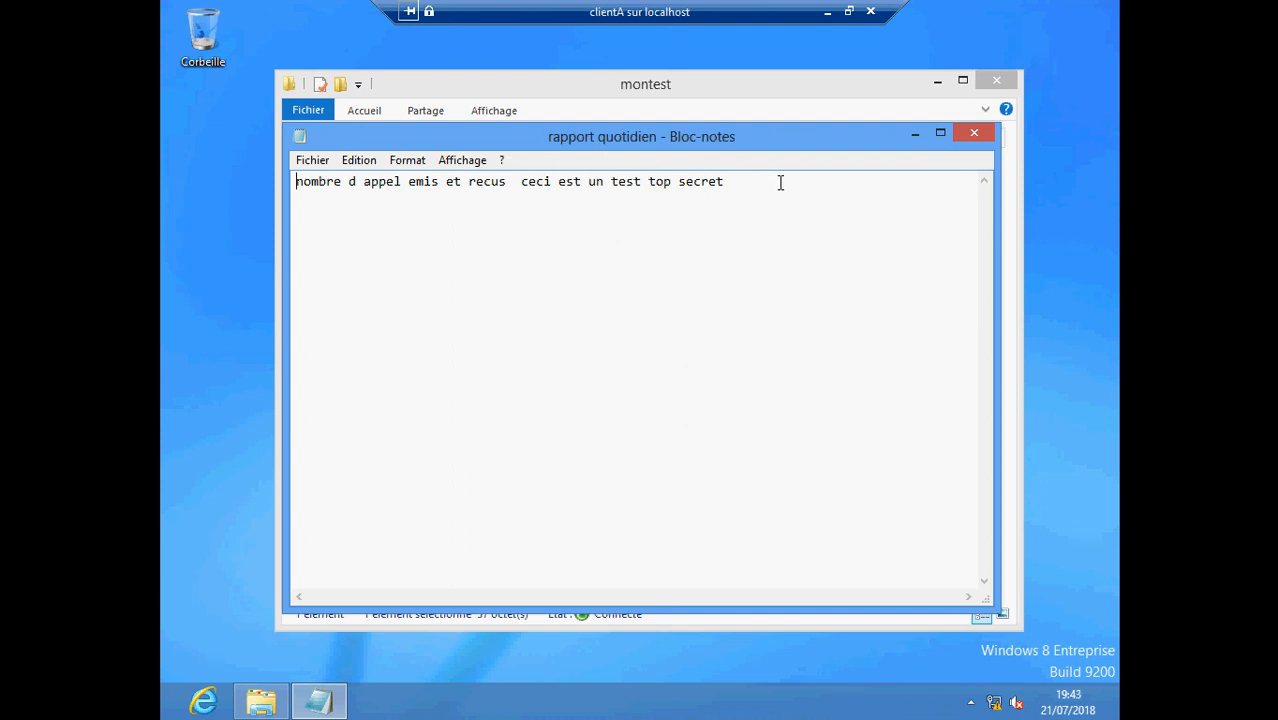
pyautogui.click(976, 134)
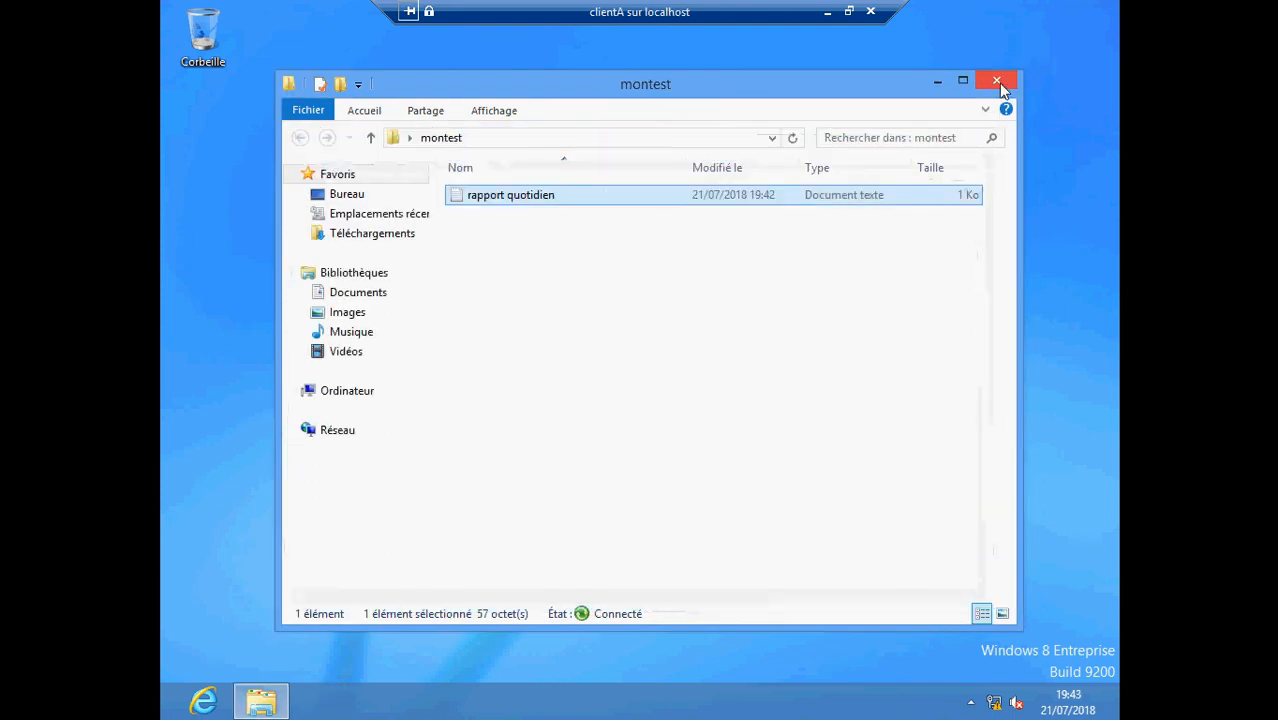
pyautogui.click(997, 81)
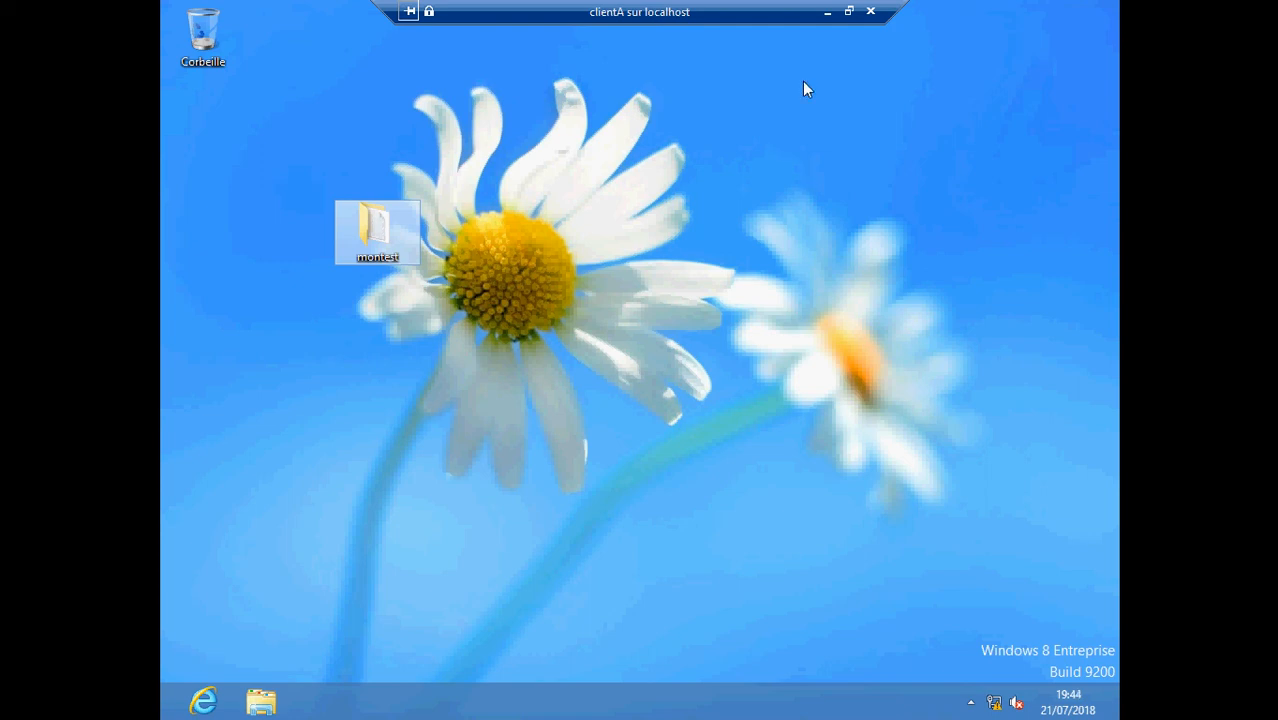
# Step: Minimize clientA, review the Redirection des dossiers diagram in Paint, and show the folder redirection exercise slide full screen in PowerPoint
pyautogui.click(826, 12)
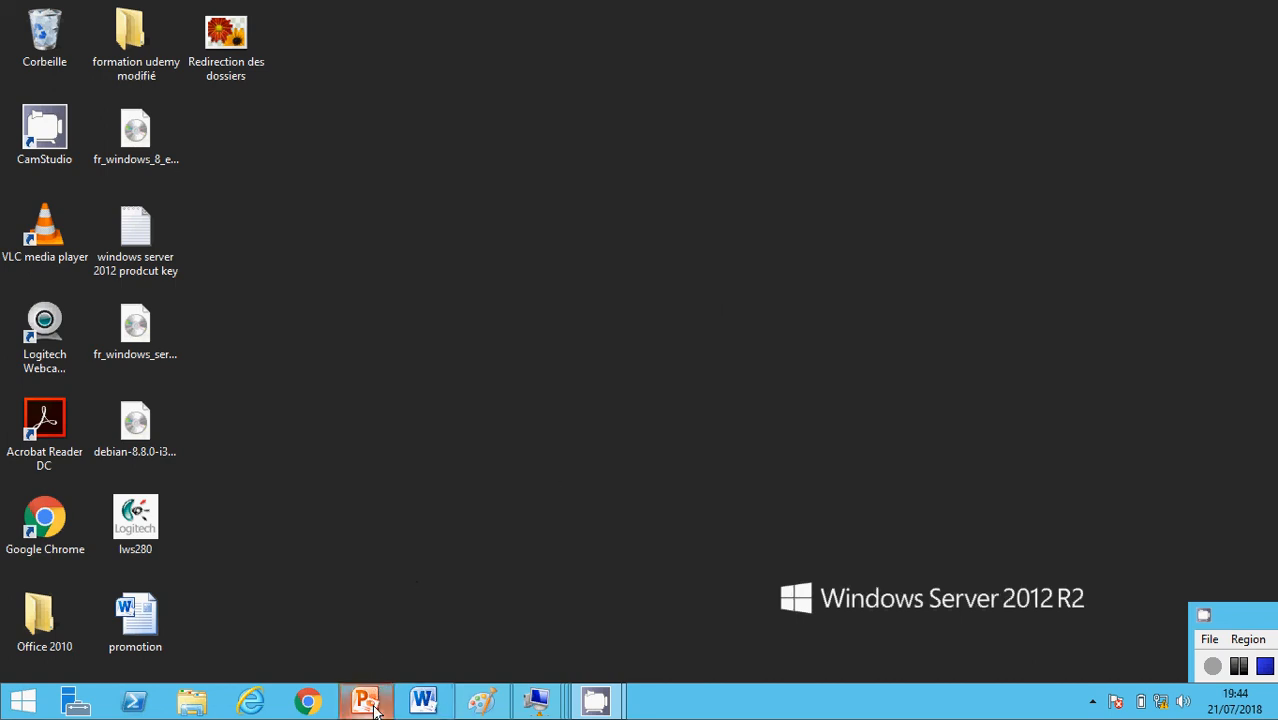
pyautogui.click(481, 701)
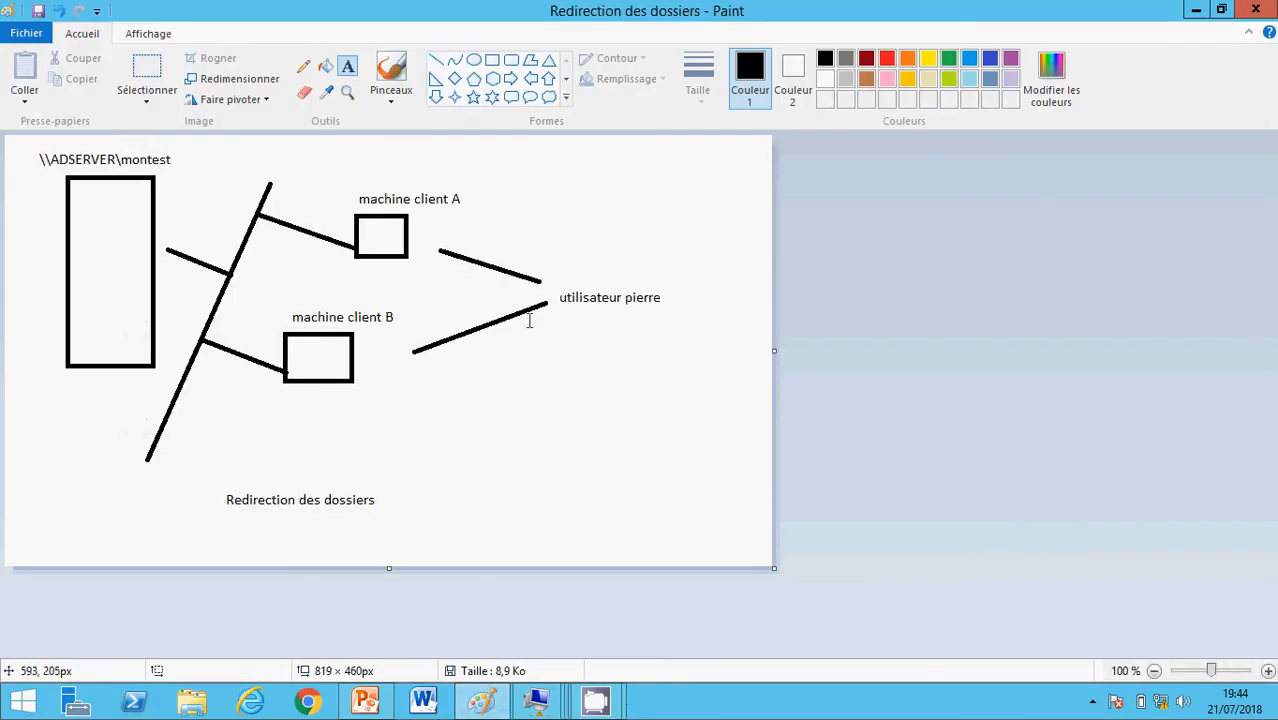
pyautogui.click(1195, 10)
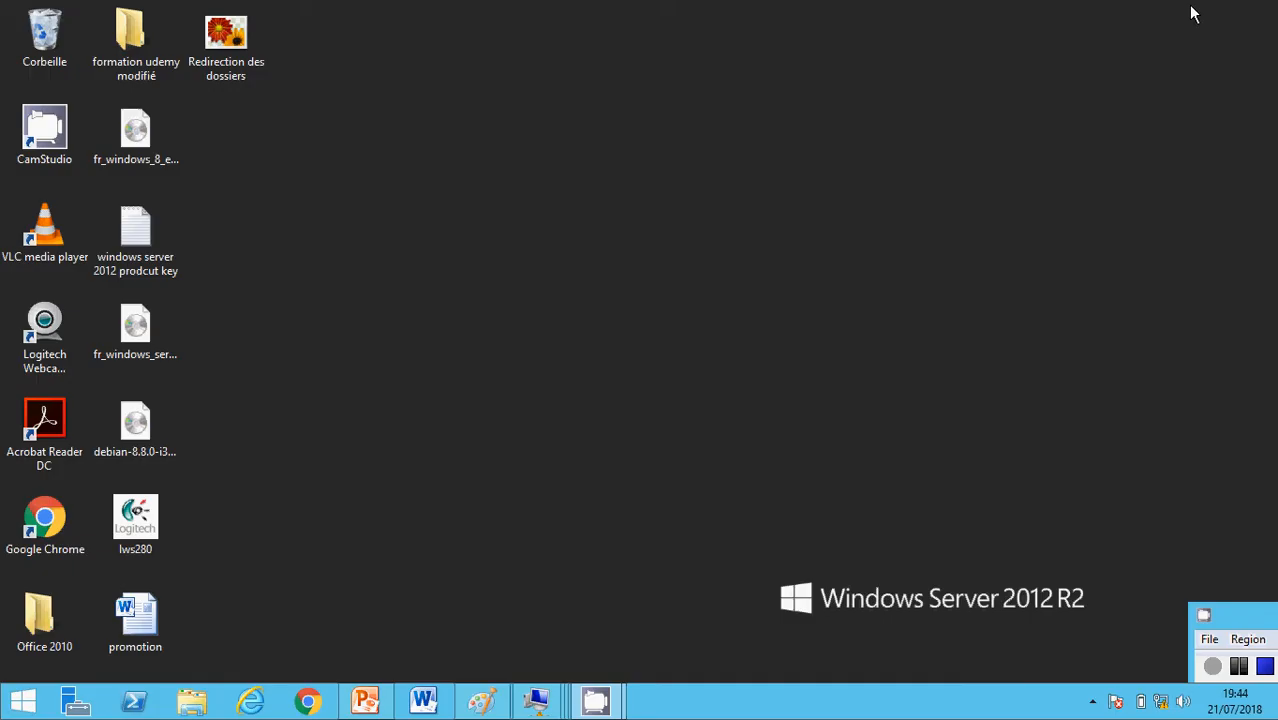
pyautogui.click(365, 705)
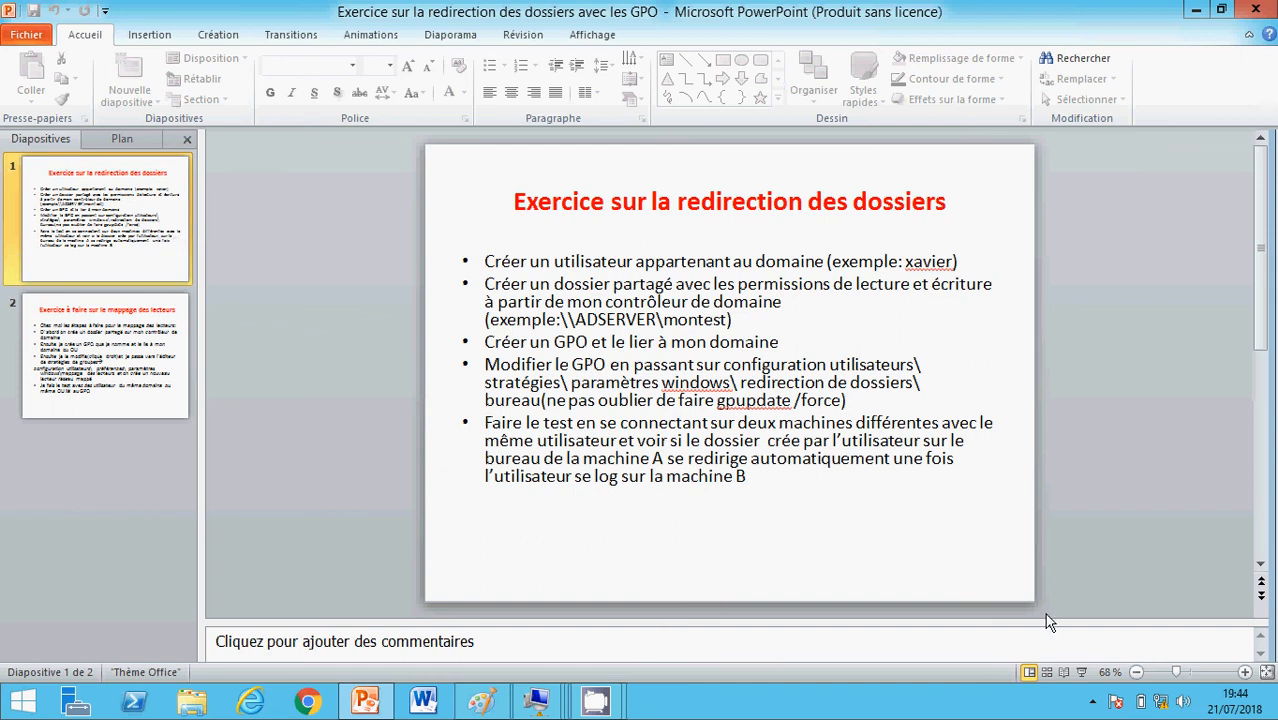
pyautogui.click(1081, 672)
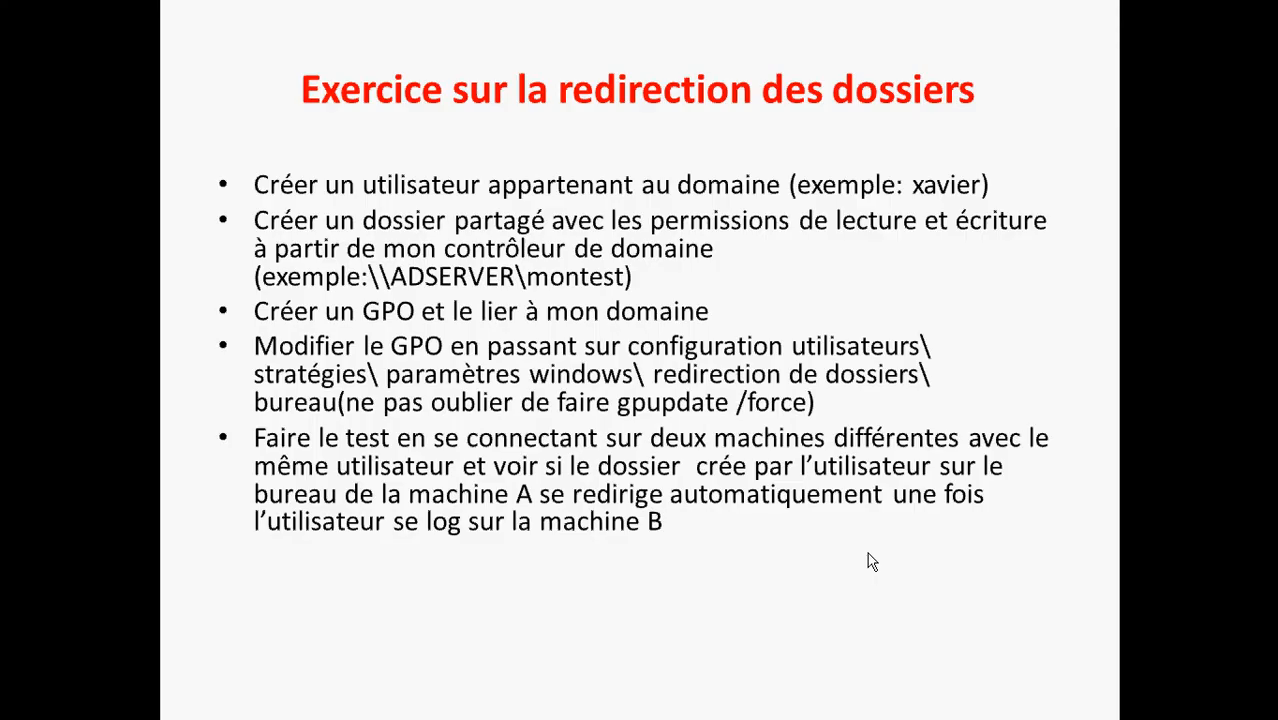